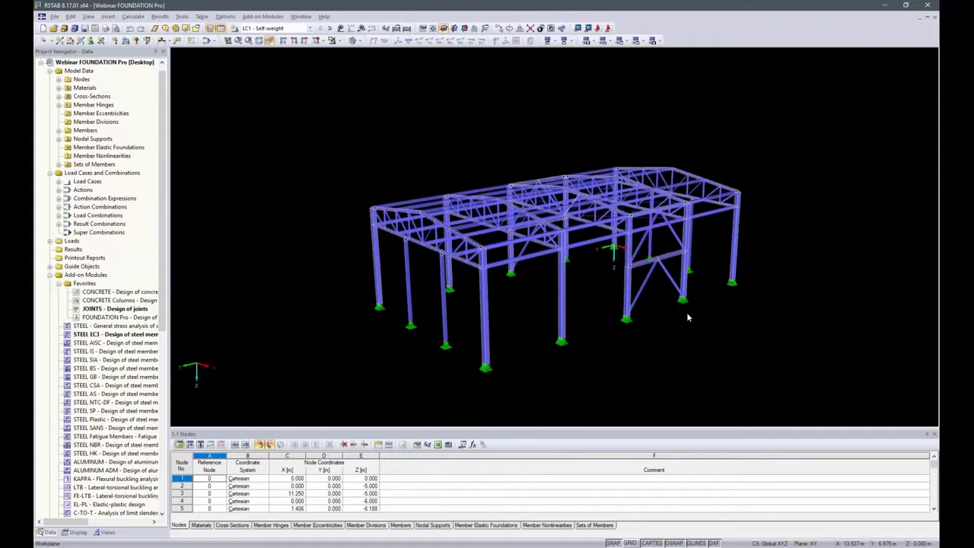
Calculate the entire hall model, including its load cases and the JOINTS column base design.
double_click(118, 309)
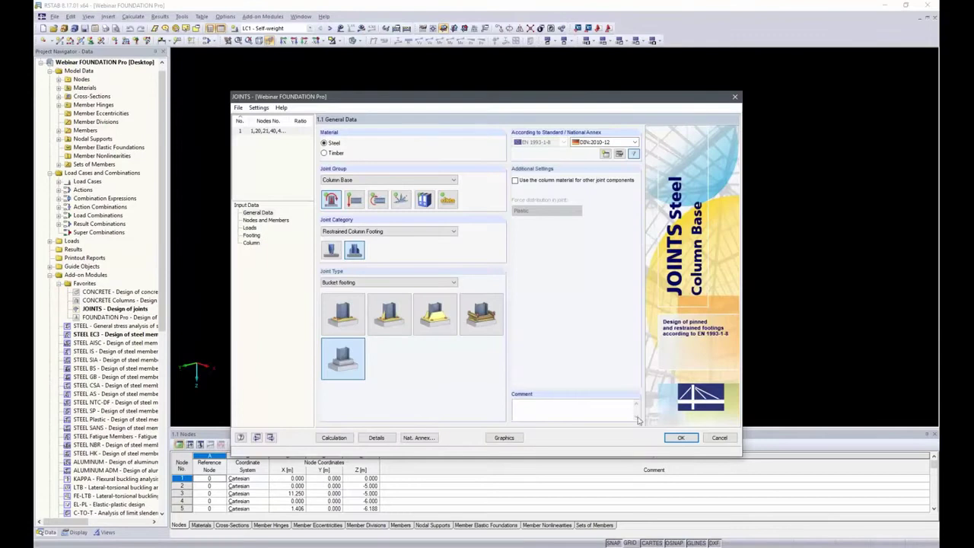
left_click(722, 439)
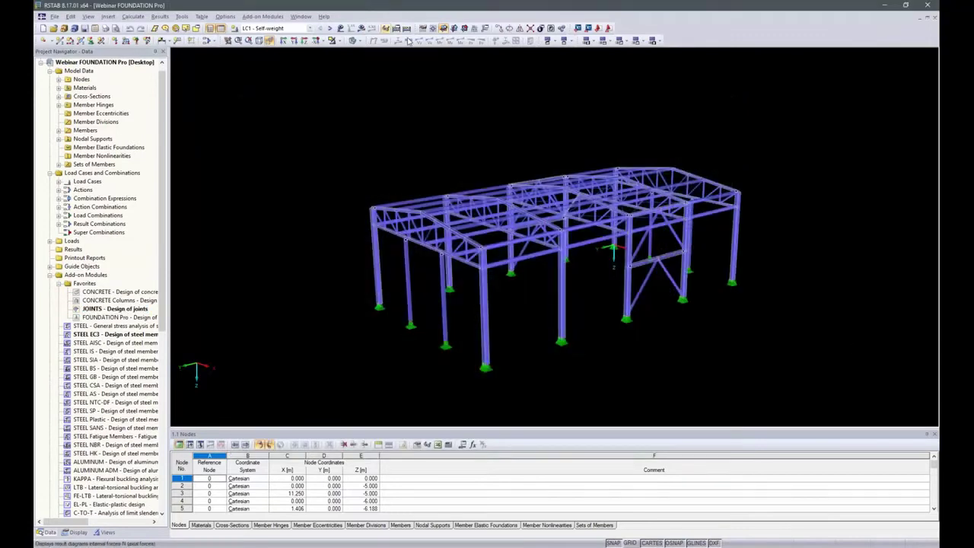
left_click(407, 28)
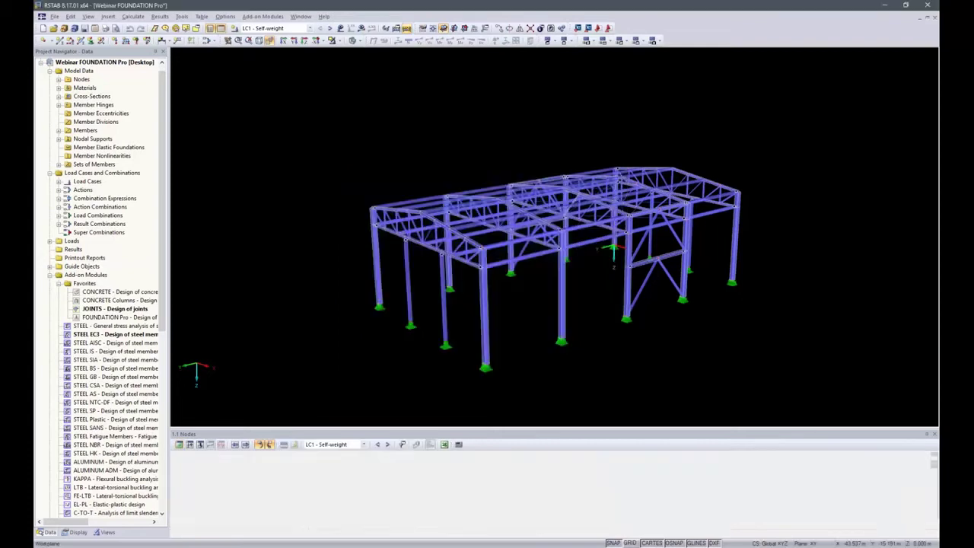
left_click(363, 30)
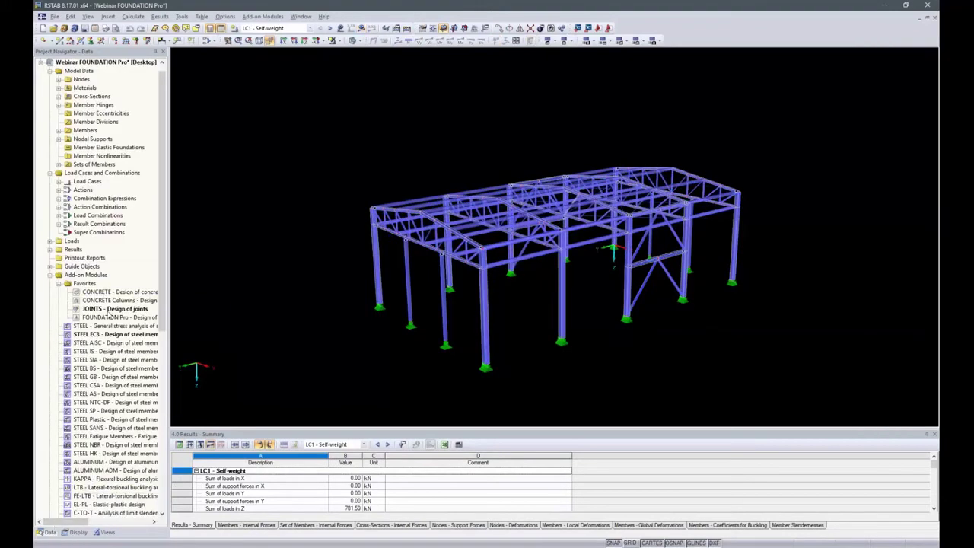
Review the design summary and the resulting footing geometry of the bucket footing in the JOINTS module.
double_click(111, 309)
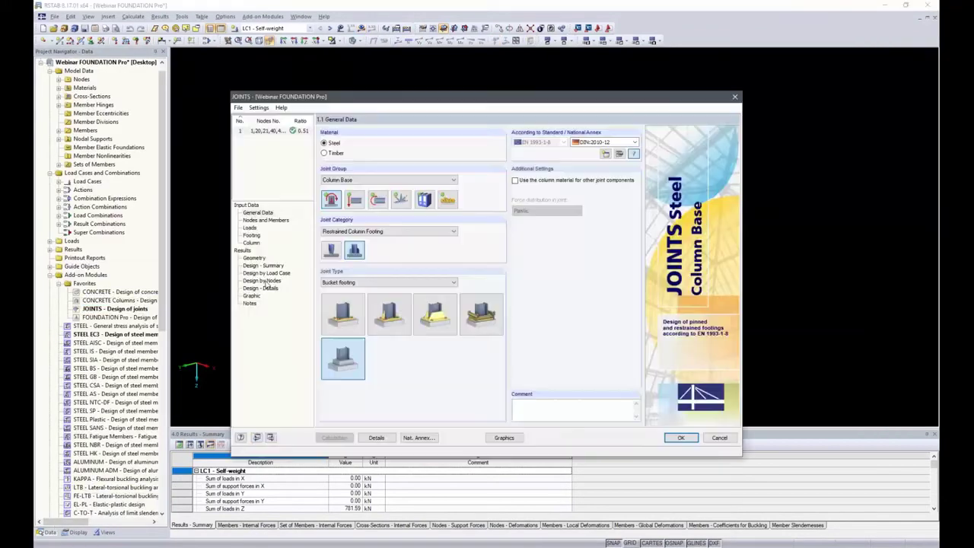
left_click(261, 265)
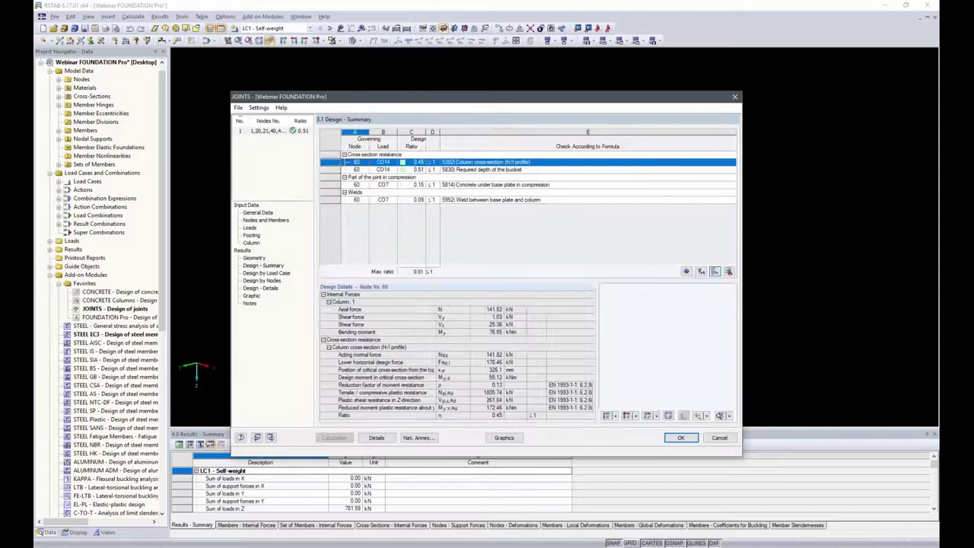
left_click(253, 258)
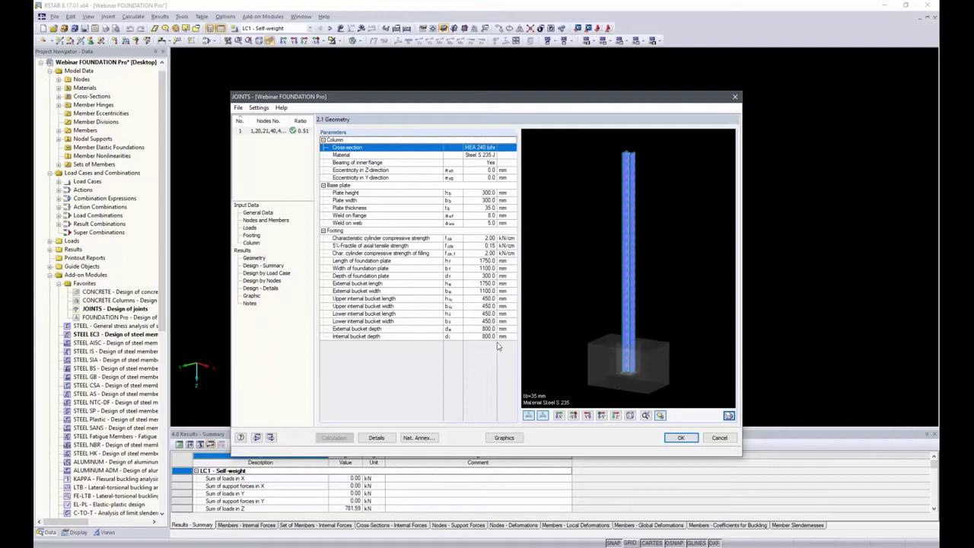
left_click(681, 438)
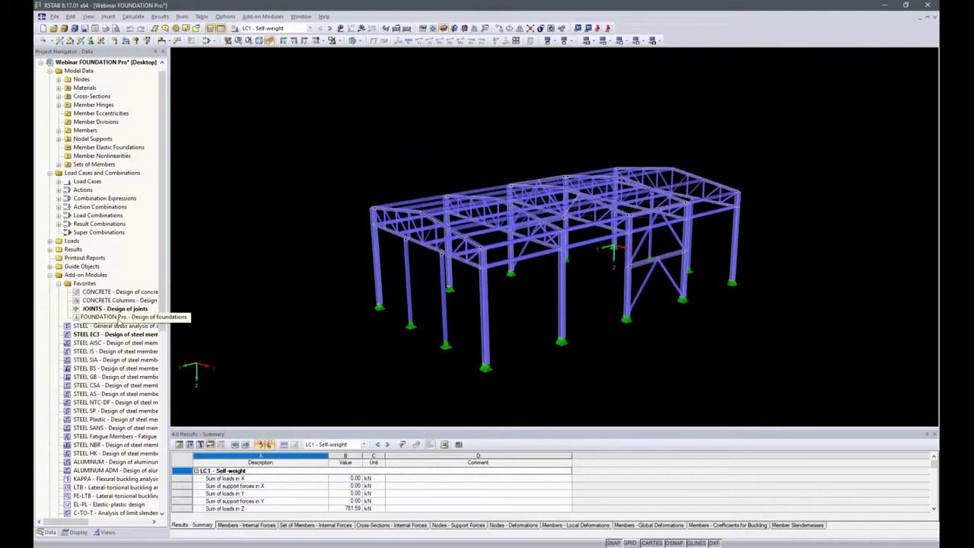
Open FOUNDATION Pro and limit foundation no. 1 to nodes 1,20,21,40,41,60,61,80,81,100, excluding the gable column supports.
double_click(119, 319)
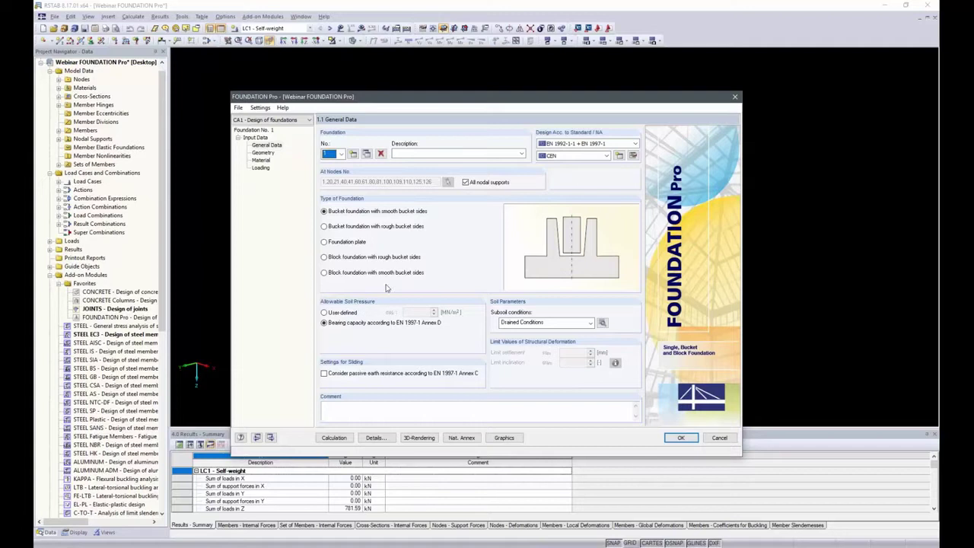
left_click(465, 182)
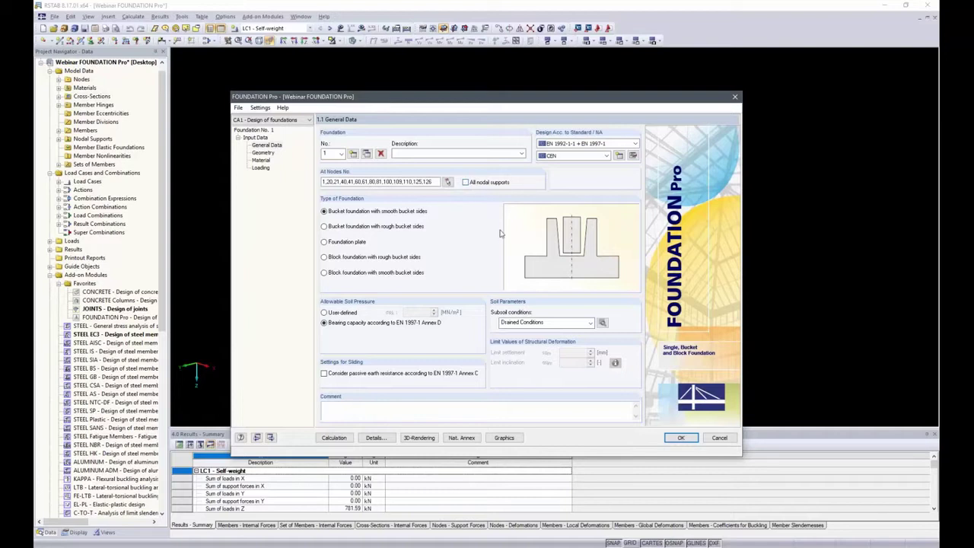
left_click(449, 185)
middle_click_drag(382, 371, 575, 305, "ctrl")
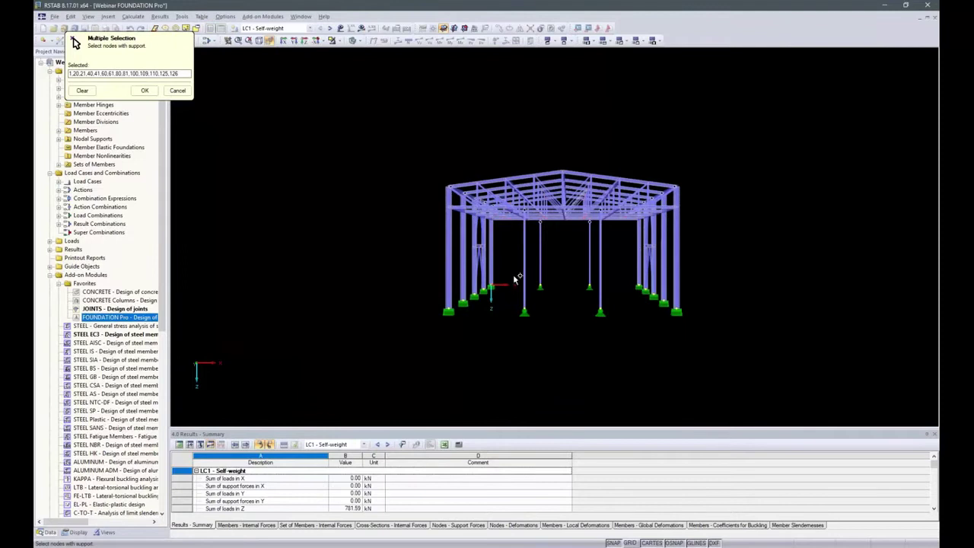
left_click_drag(508, 264, 626, 347)
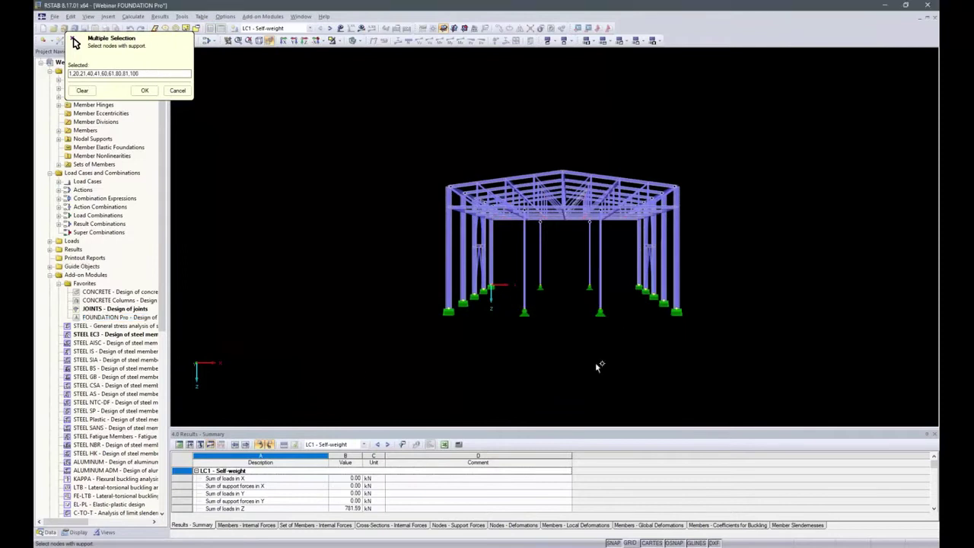
left_click(144, 91)
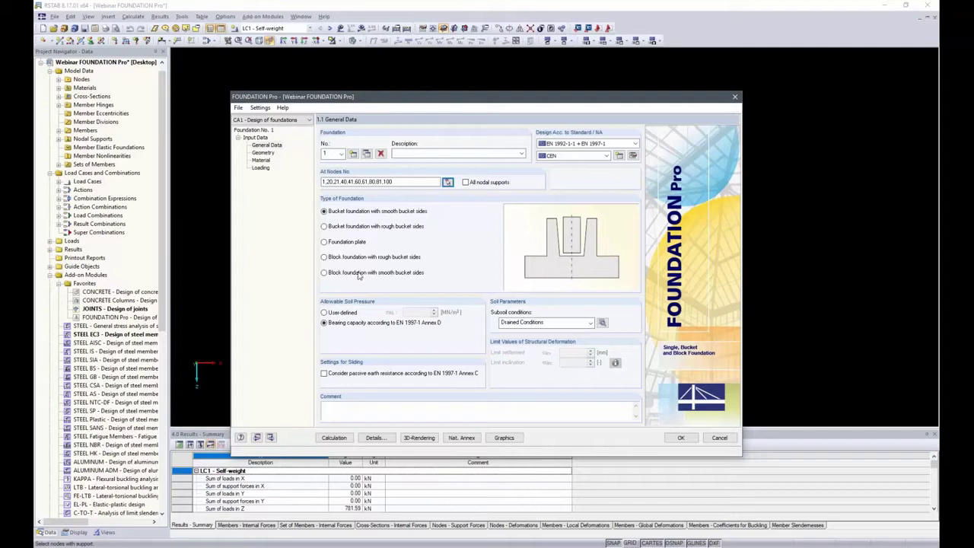
Set the foundation type to block foundation with smooth bucket sides and keep the subsoil at Drained Conditions.
left_click(324, 273)
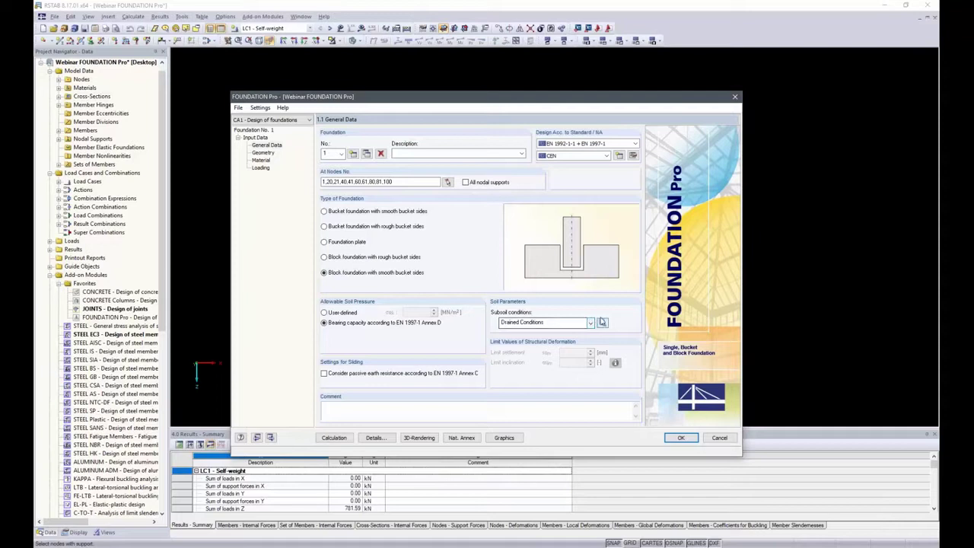
left_click(590, 322)
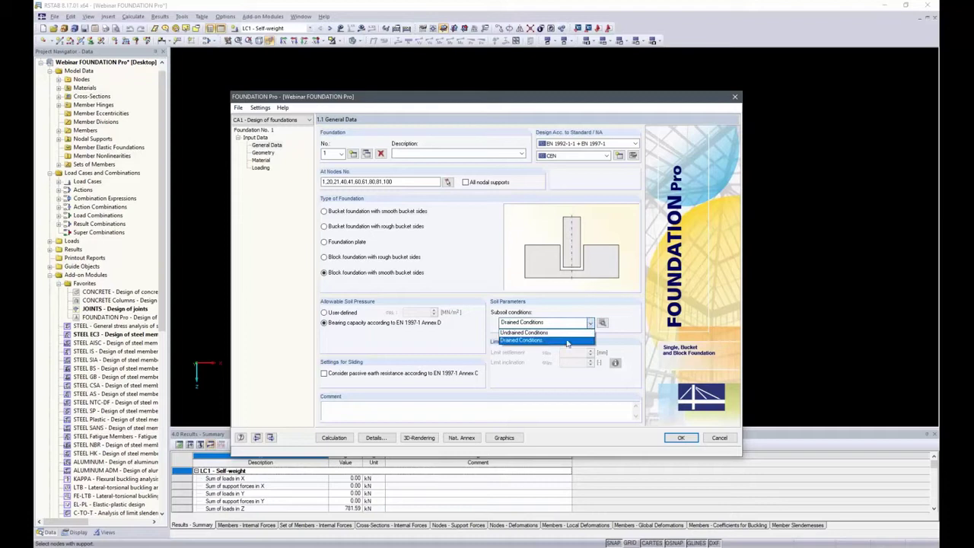
left_click(566, 343)
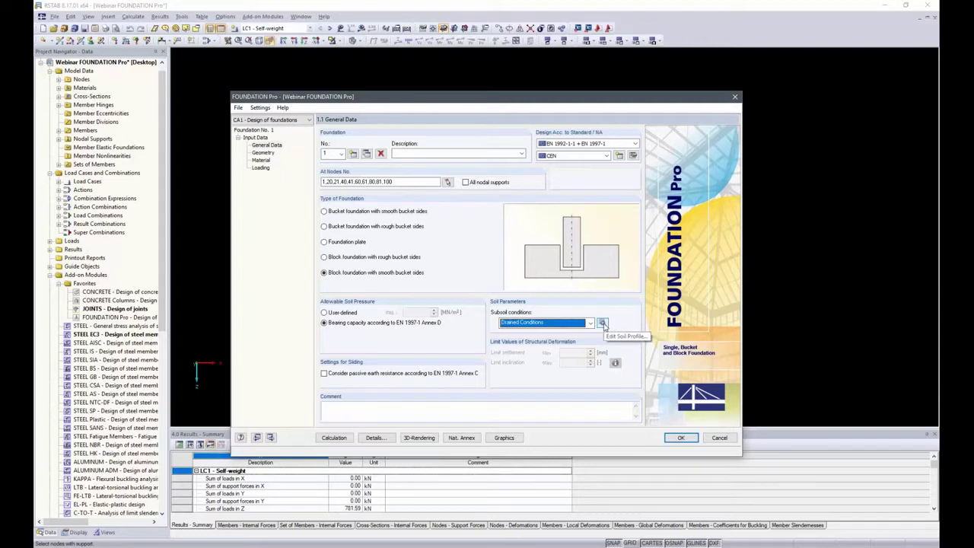
In the soil profile, set the Sand, Gravelly Sand (SP) layer's thickness to 1.1 m and clear its comment.
left_click(602, 322)
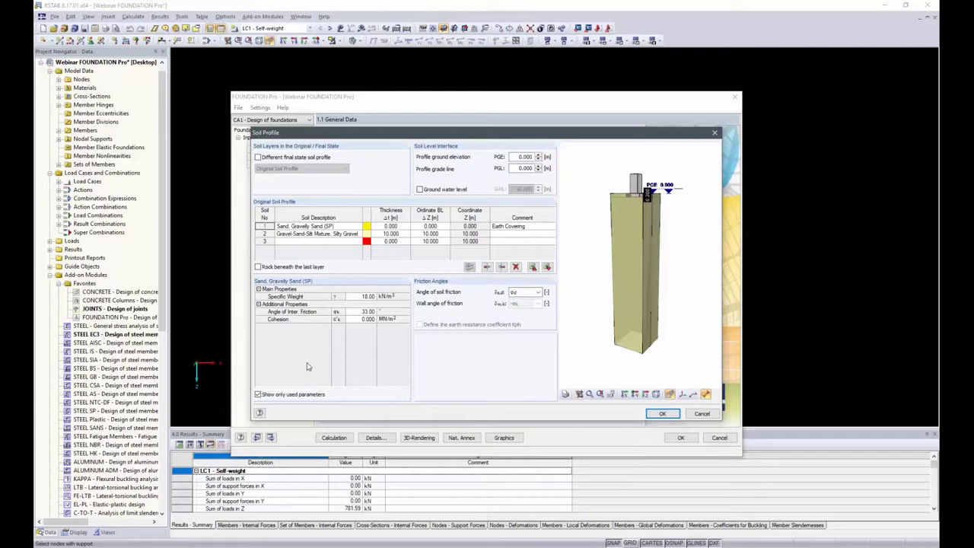
left_click(390, 225)
left_click(391, 226)
type("1.1")
key("Tab")
key("Tab")
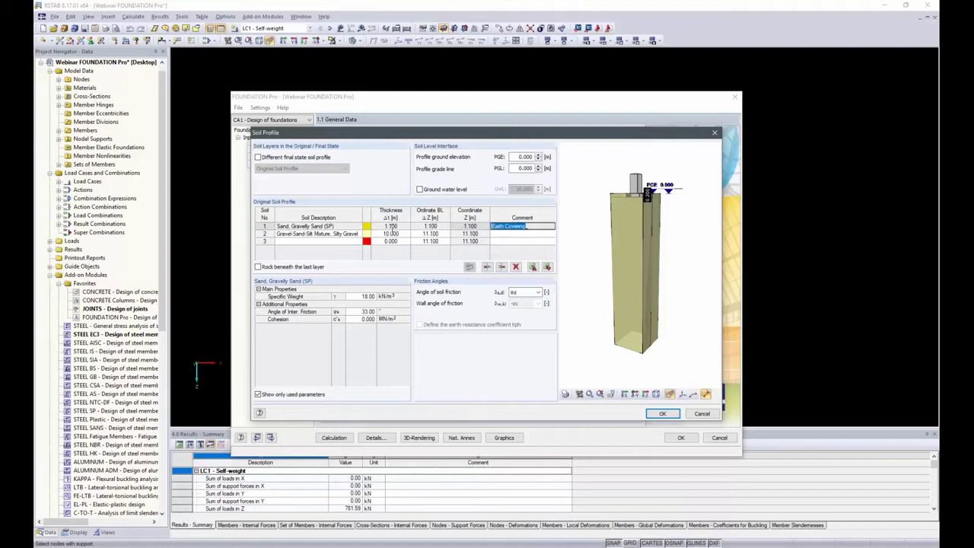
key("BackSpace")
key("Tab")
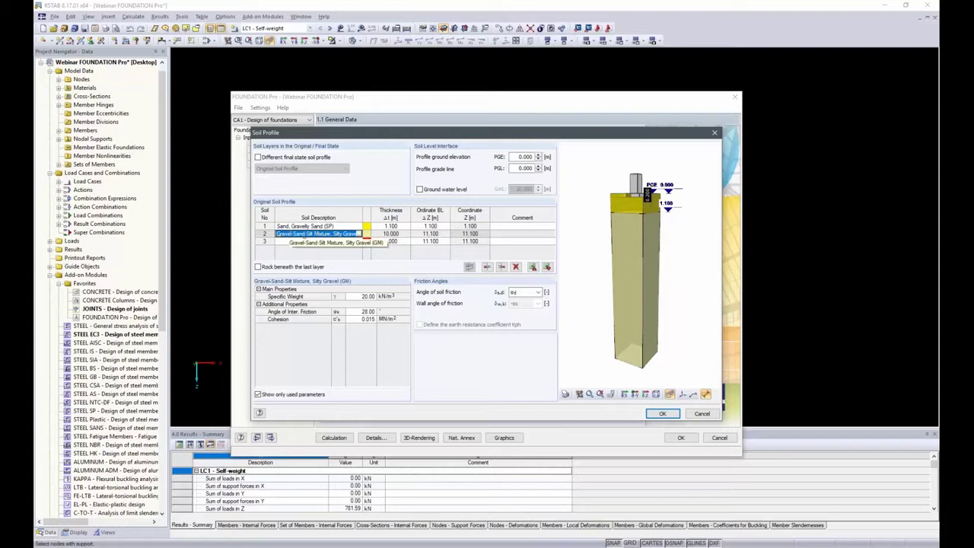
Set the thickness of the Gravel-Sand-Silt Mixture, Silty Gravel (GM) layer to 1 m.
left_click(390, 234)
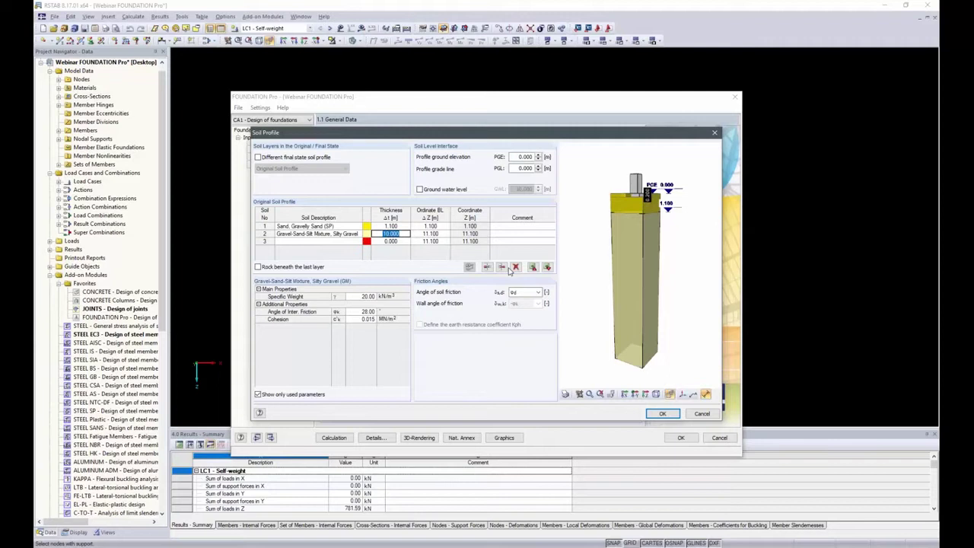
type("1")
key("Tab")
key("Tab")
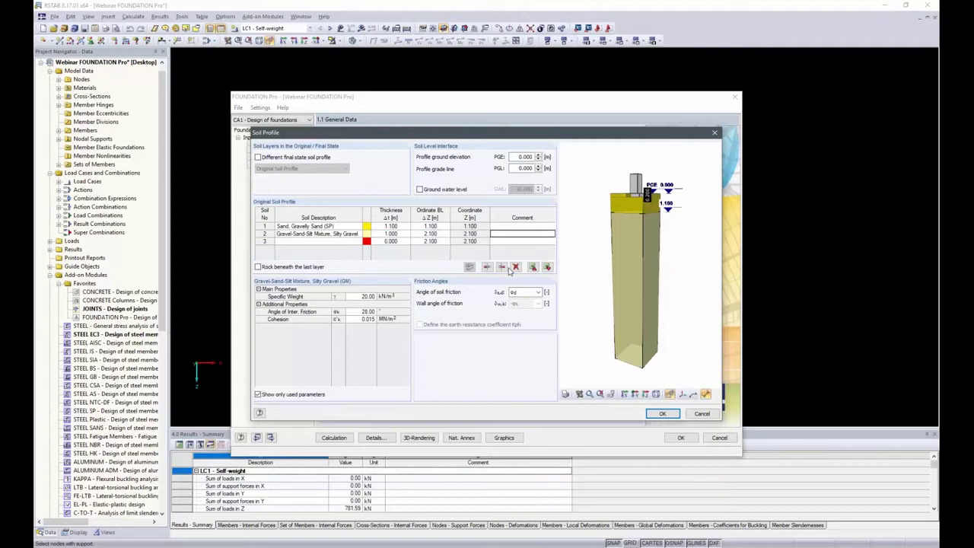
key("Tab")
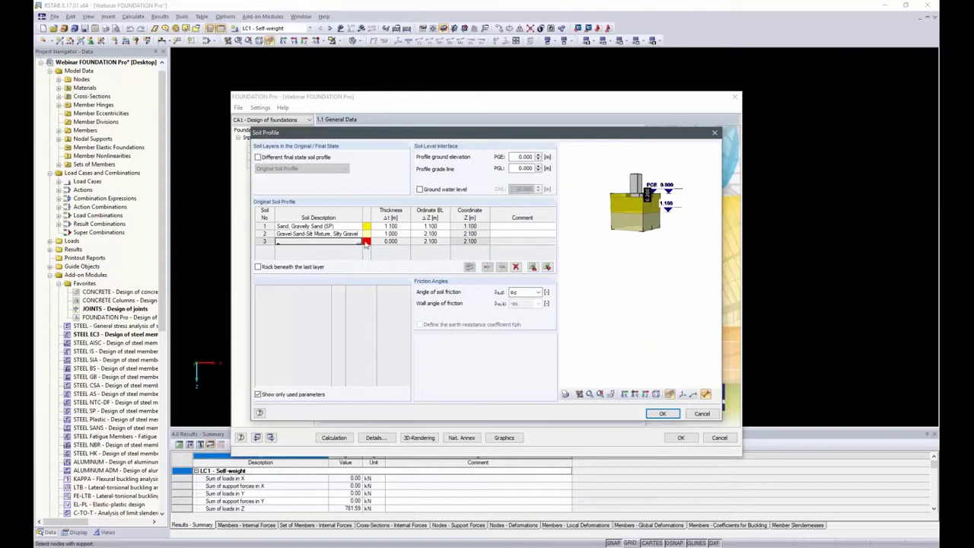
Add a third soil layer of Silty Sand, Sand-Silt Mixture (SM) from the material library, 0.25 m thick.
left_click(359, 241)
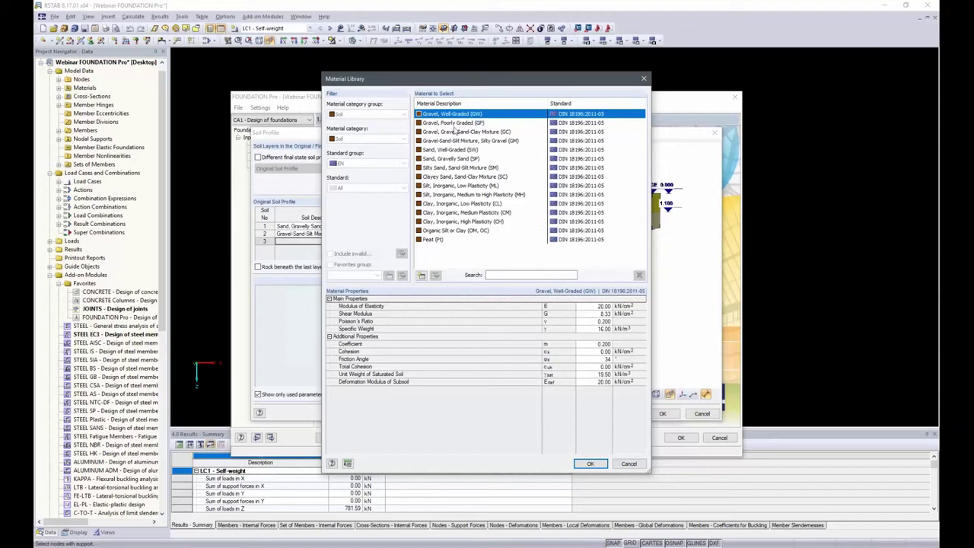
left_click(435, 171)
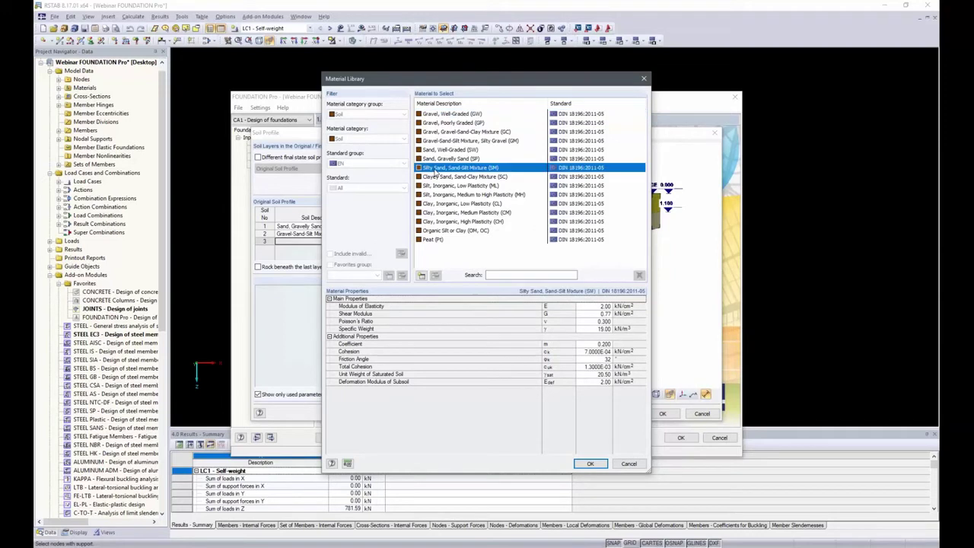
double_click(435, 171)
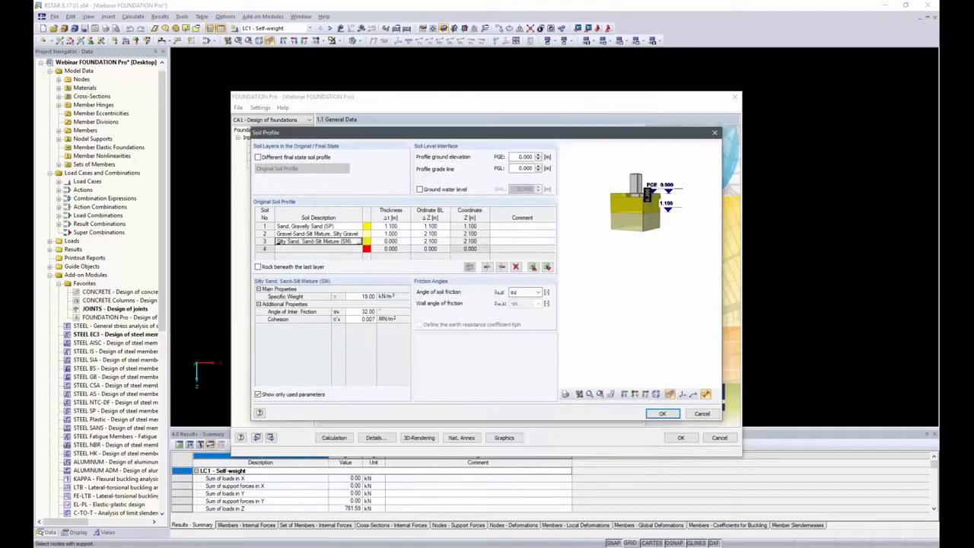
left_click(393, 240)
double_click(397, 241)
type("25")
key("Return")
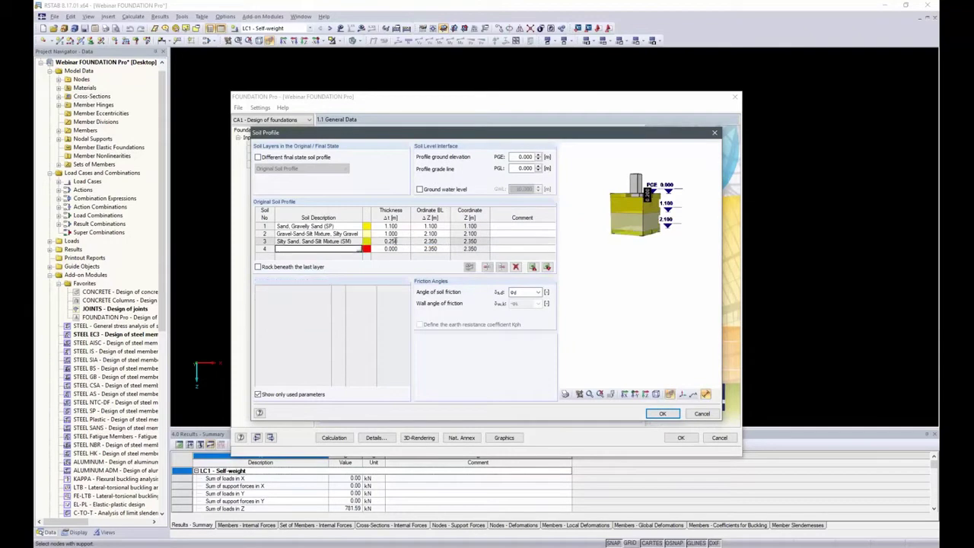
Add a fourth soil layer of Silt, Inorganic, Low Plasticity (ML) from the material library, 0.5 m thick.
left_click(360, 249)
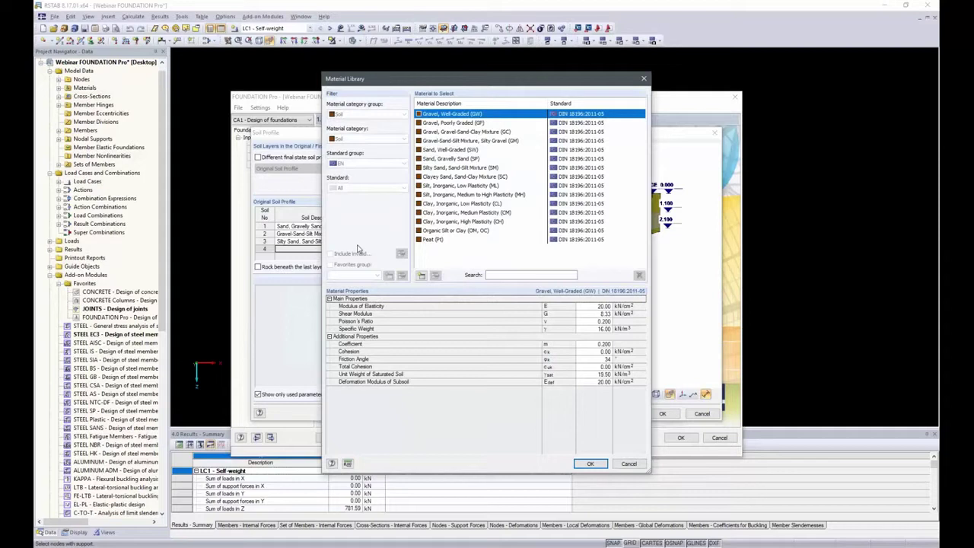
left_click(460, 185)
double_click(460, 187)
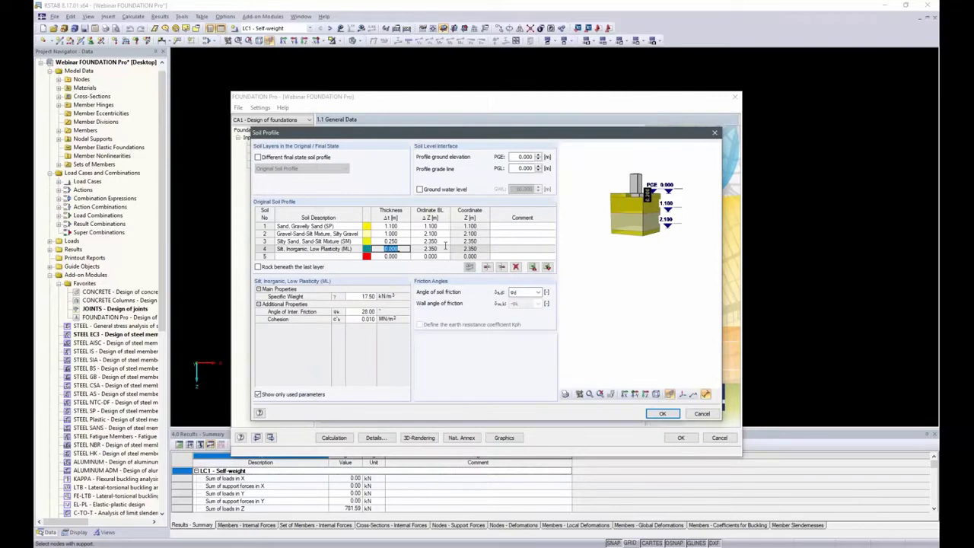
type(".")
key("Tab")
key("Tab")
key("Tab")
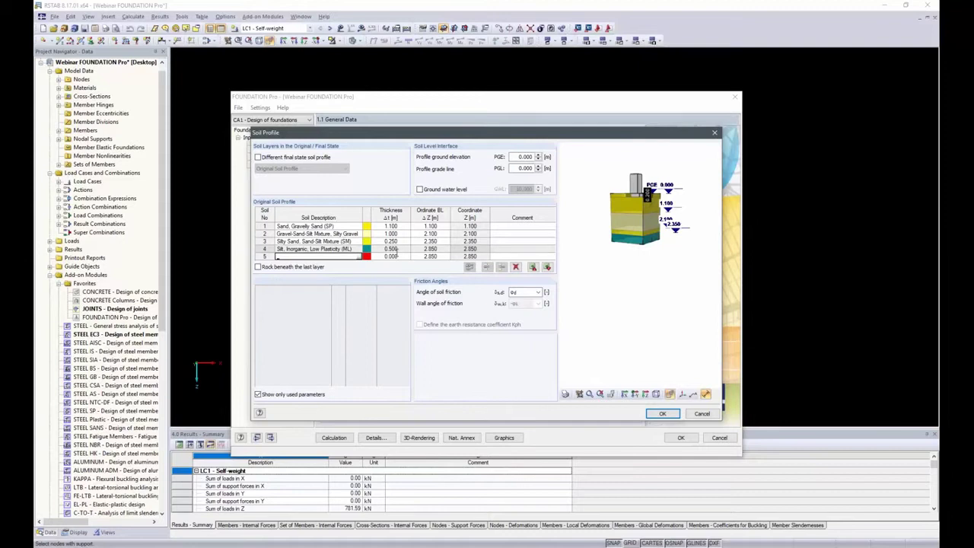
Add a fifth soil layer of Gravel, Gravel-Sand-Clay Mixture (GC) from the material library, 7.15 m thick.
left_click(358, 257)
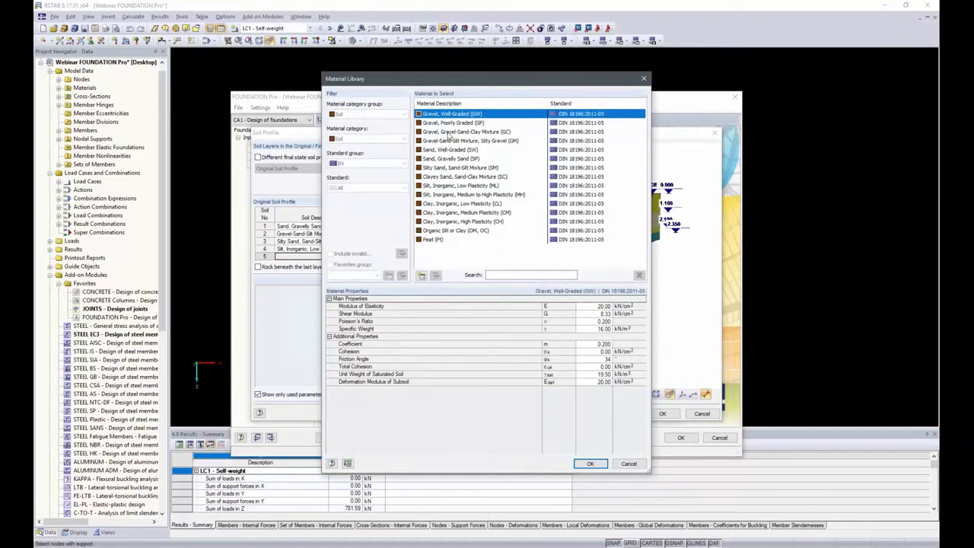
double_click(445, 131)
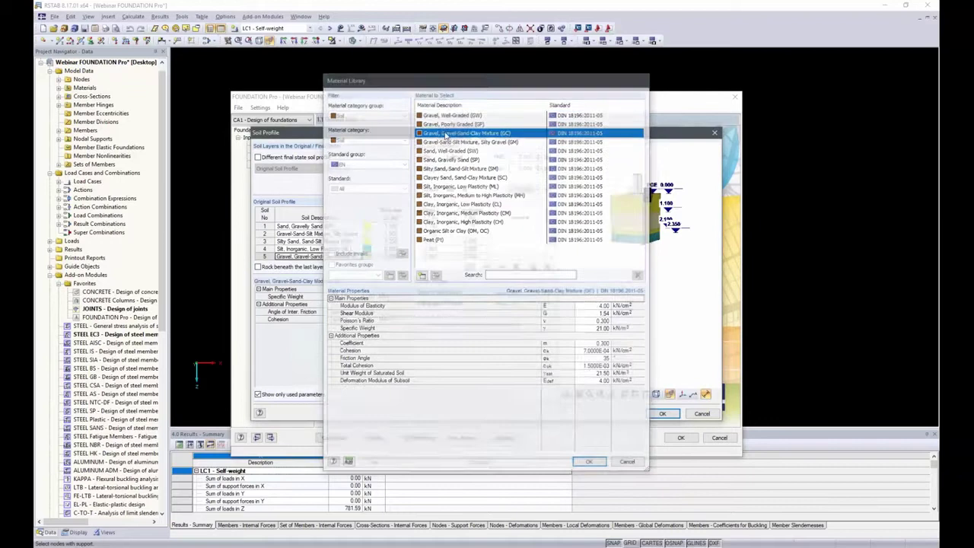
left_click(390, 257)
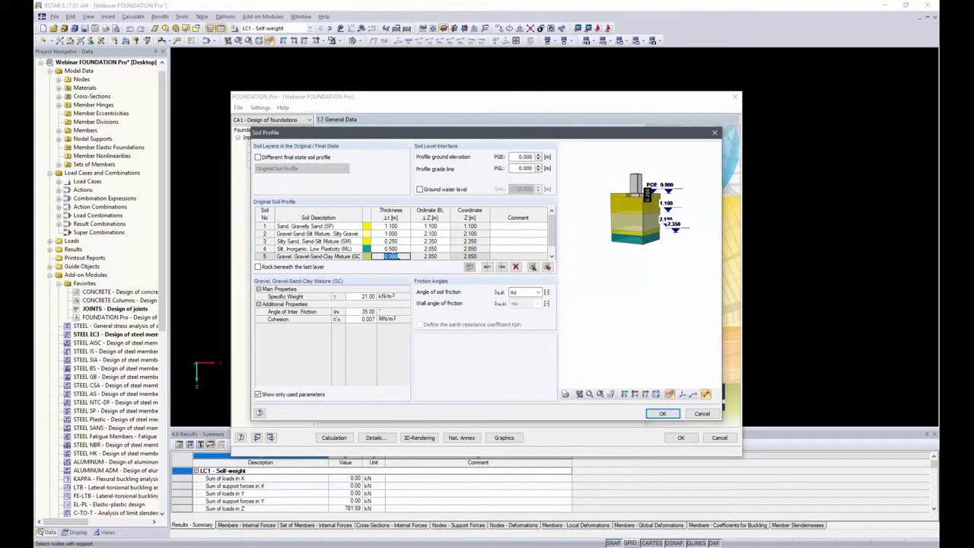
type("7.15")
key("Tab")
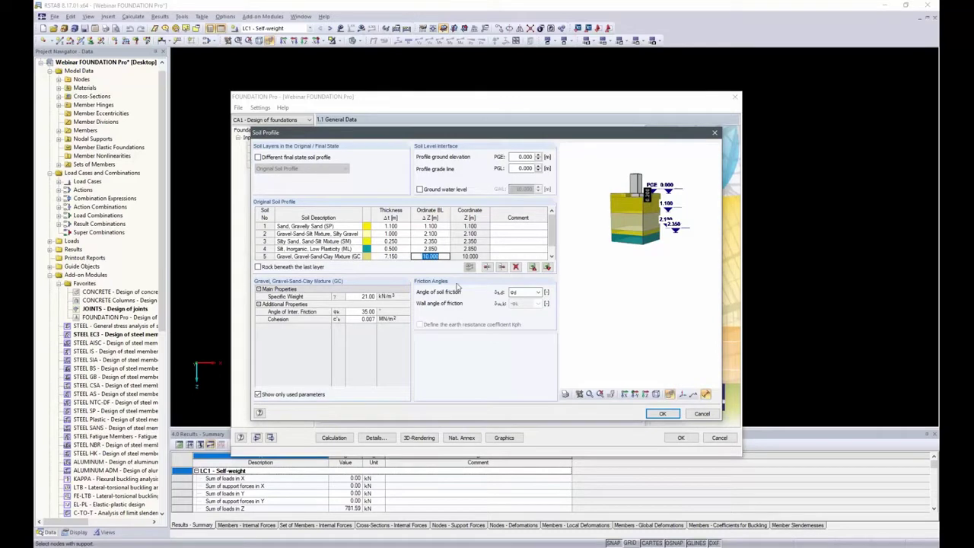
left_click(457, 257)
key("Return")
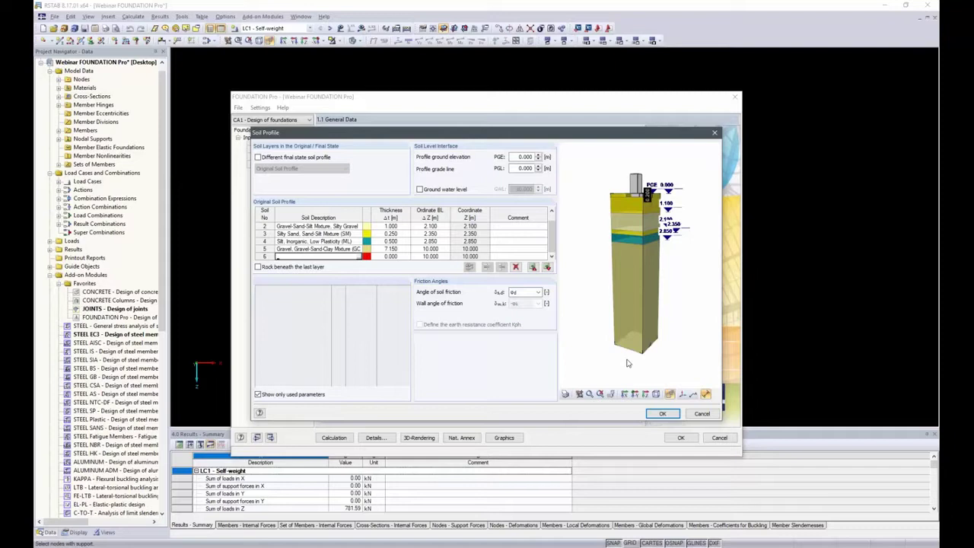
scroll(660, 217, "up", 2)
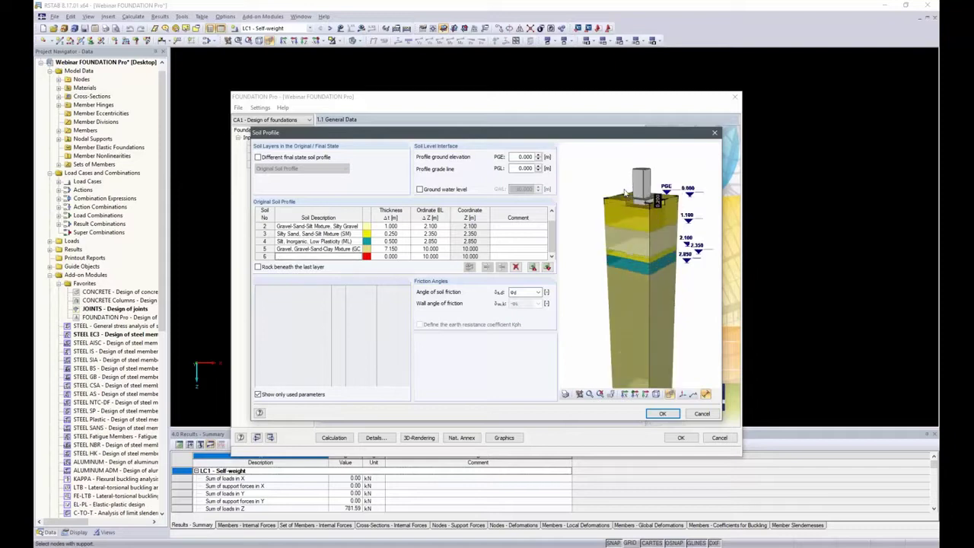
Inspect the layered soil profile graphic, switching its level dimensions off and on again.
scroll(624, 193, "up", 2)
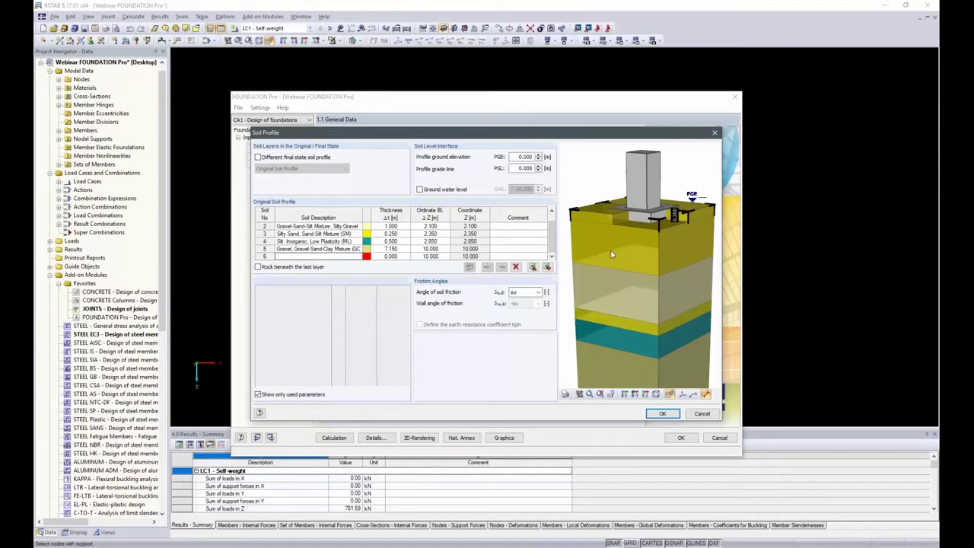
scroll(608, 248, "down", 4)
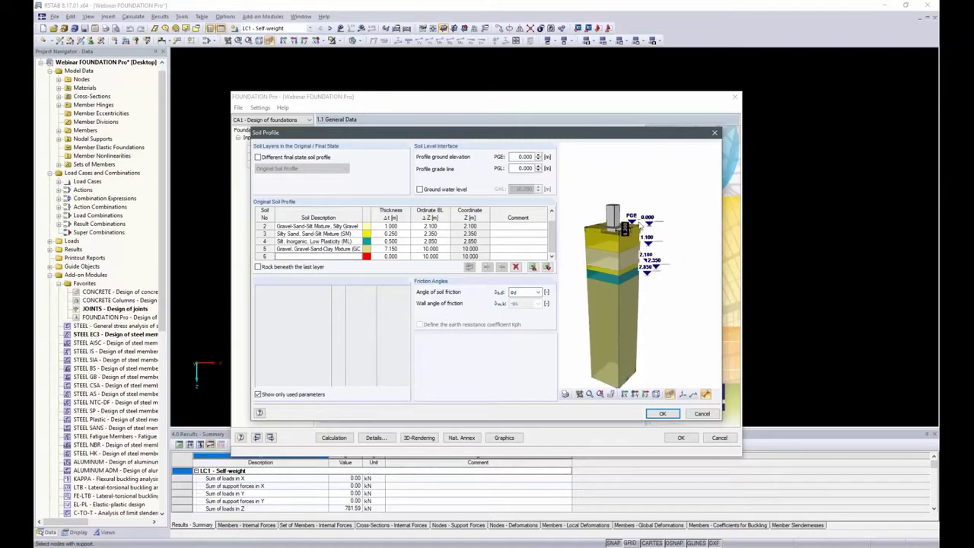
scroll(602, 292, "up", 3)
left_click(705, 394)
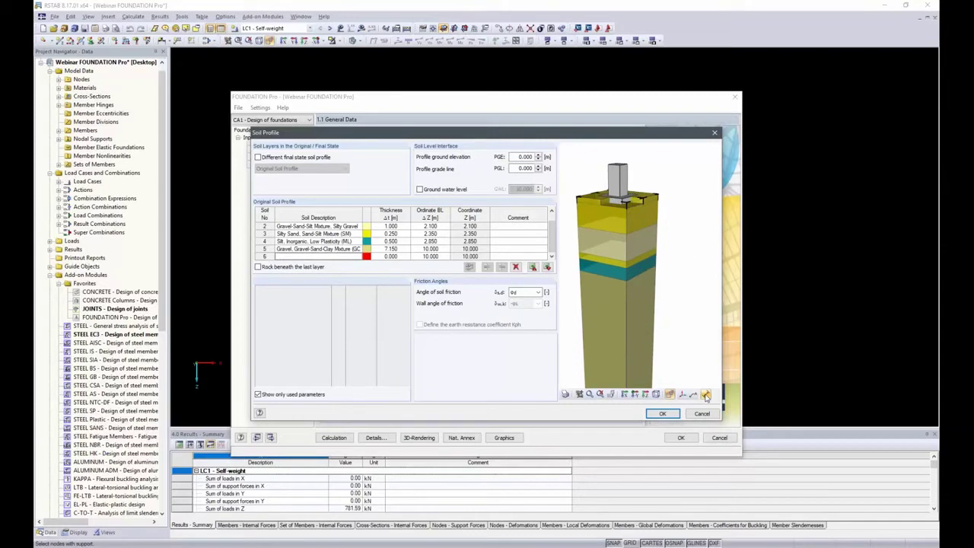
left_click(705, 394)
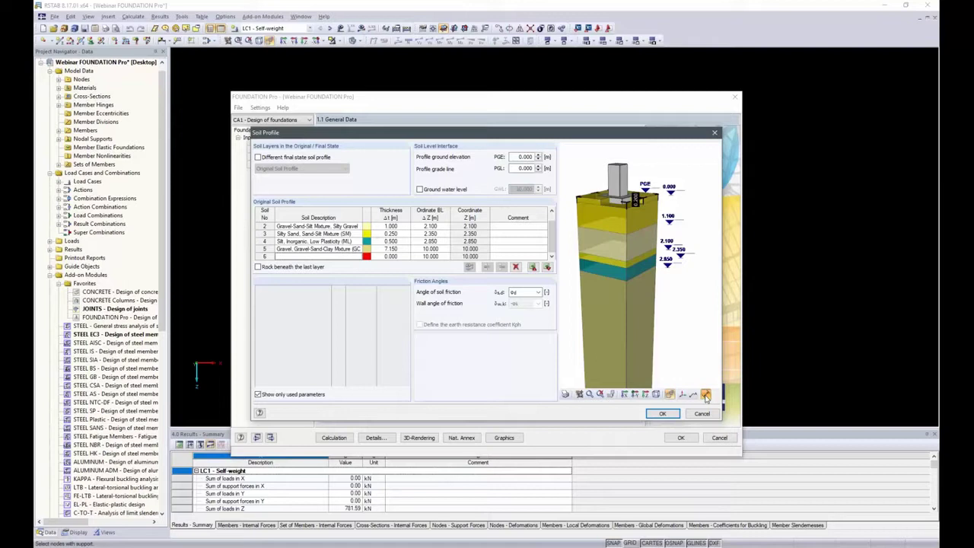
Label the soil layers by number instead of level dimensions in the graphic and accept the soil profile.
left_click(705, 394)
left_click(693, 394)
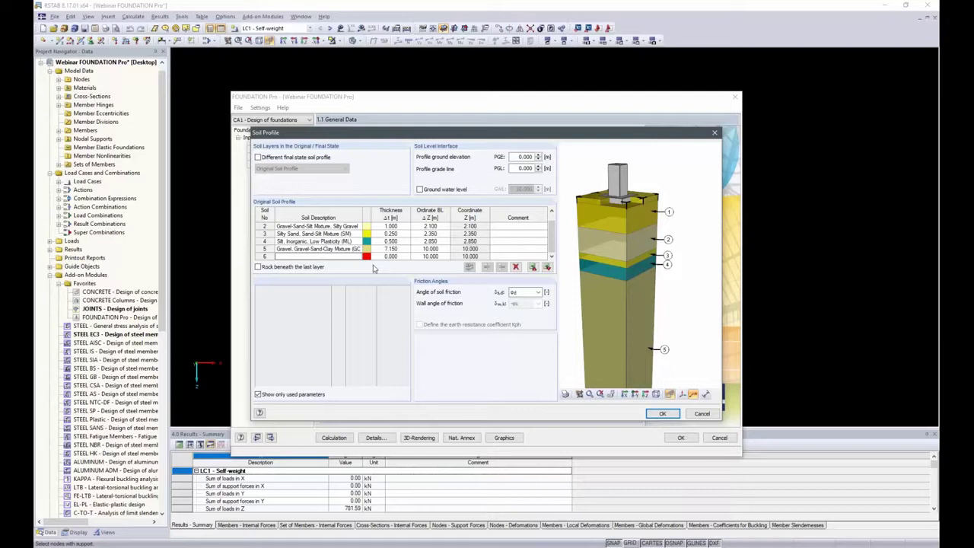
left_click_drag(651, 307, 733, 297)
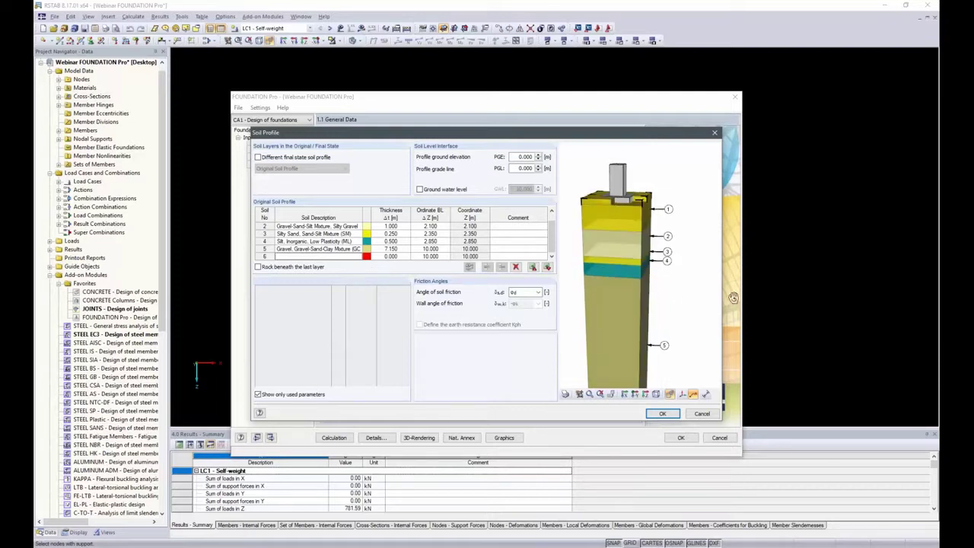
left_click(566, 395)
left_click(670, 416)
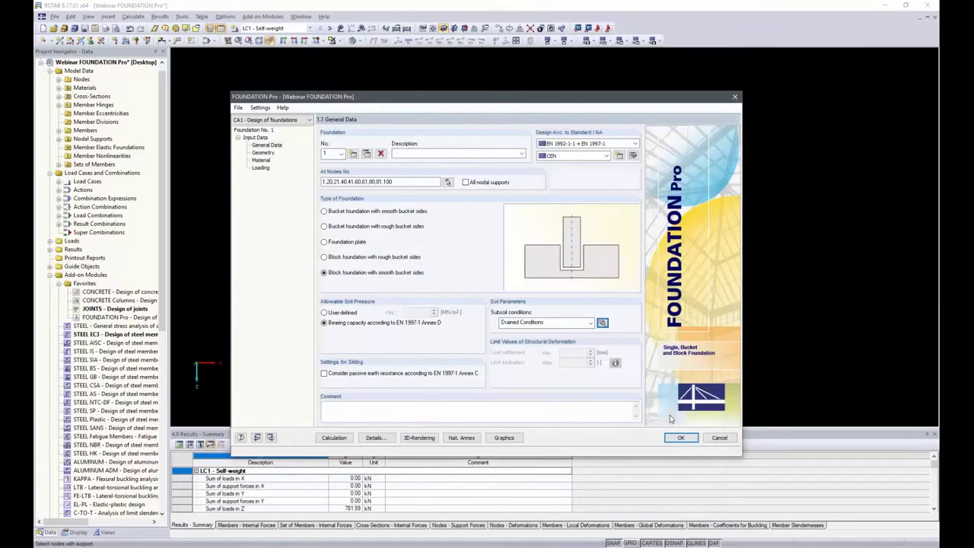
Import the column dimensions from RSTAB into the geometry data and override them with 35 cm in both directions.
left_click(263, 153)
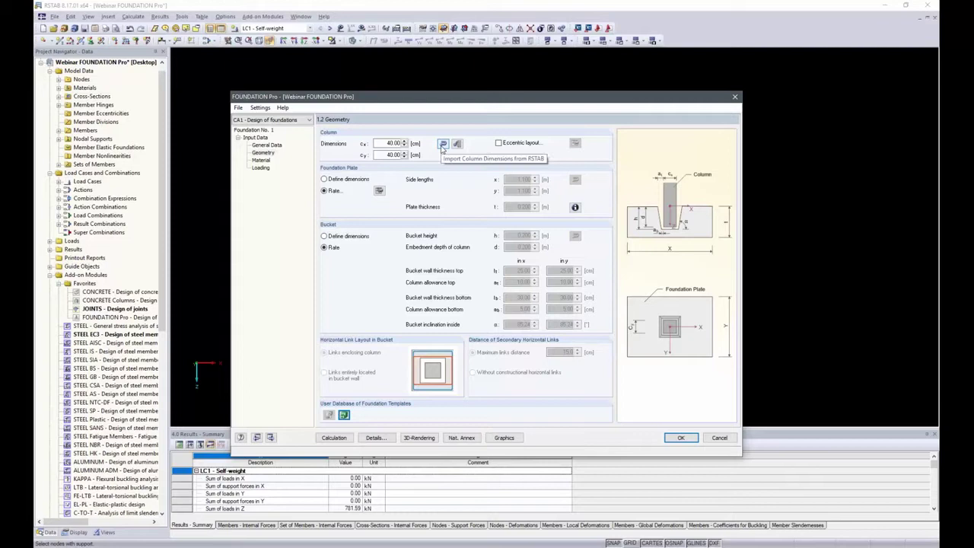
left_click(443, 145)
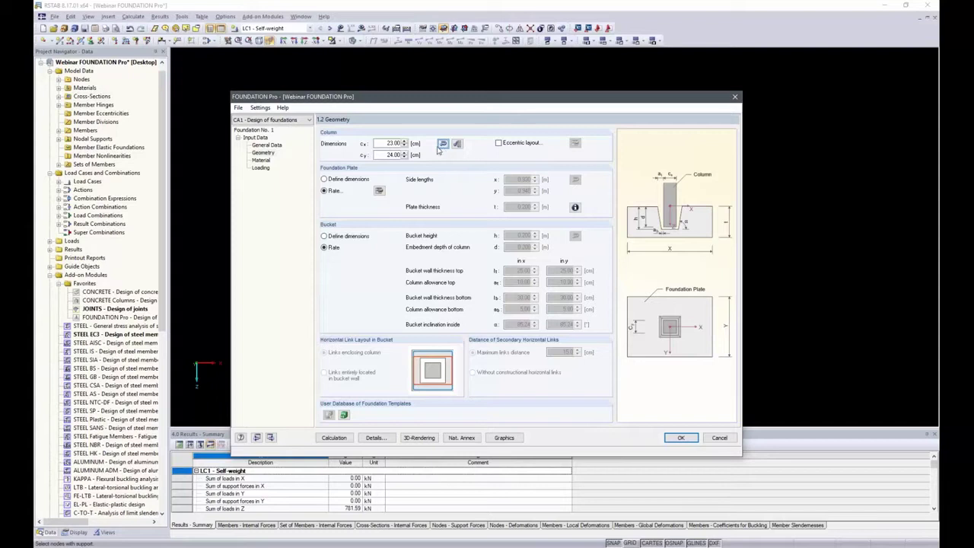
double_click(384, 143)
type("35")
key("Tab")
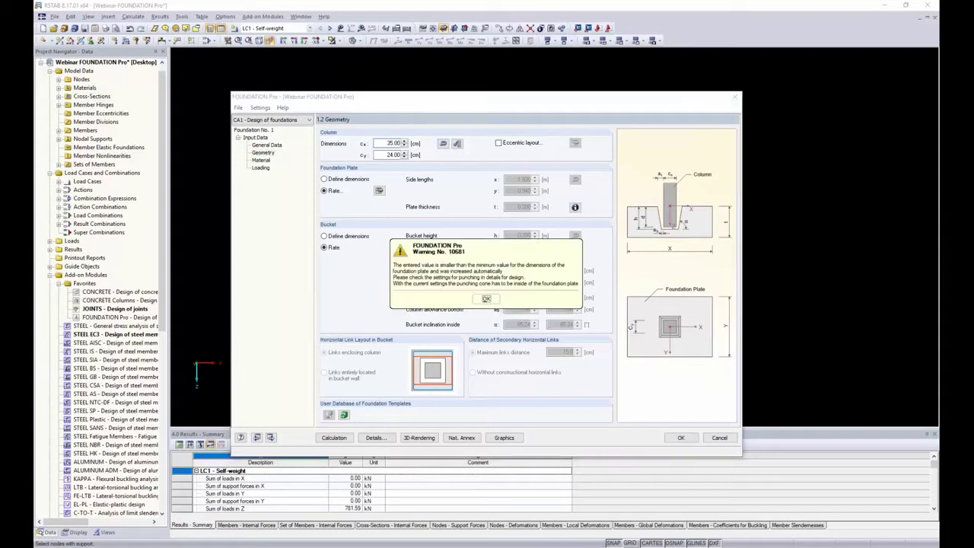
key("Return")
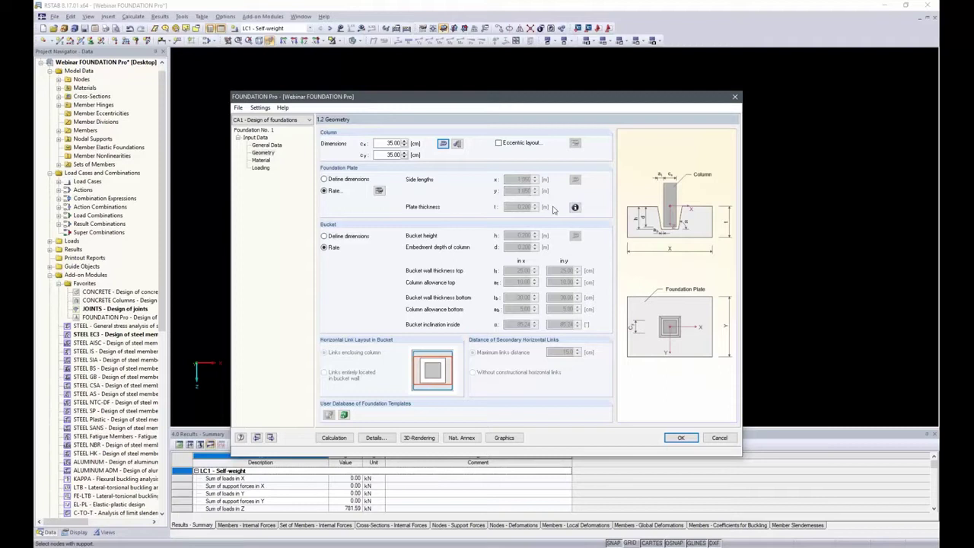
Set the foundation plate's thickness at start of iteration to 0.300 m in its design parameters.
left_click(379, 191)
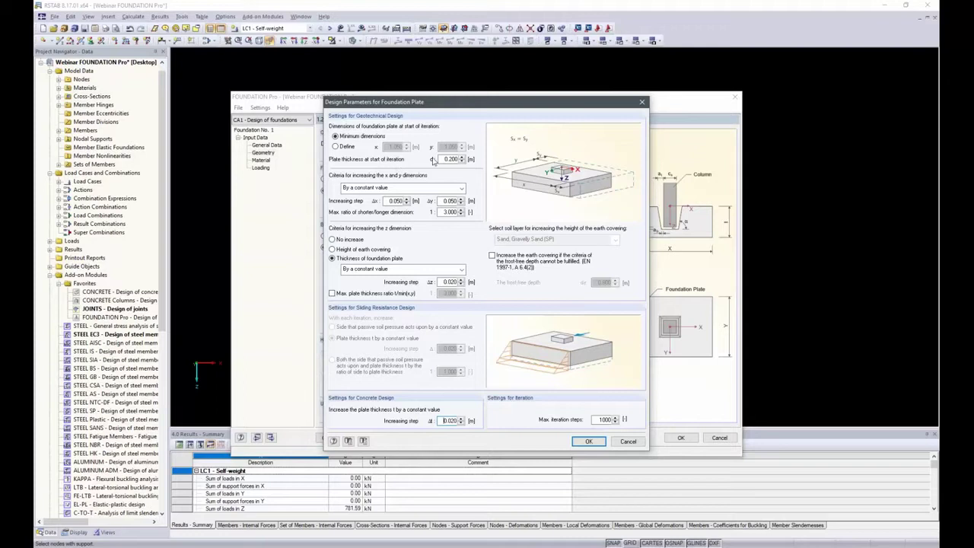
double_click(444, 159)
type("3")
Restrict the plate's enlargement to side length x only with no increase in z, and accept the design parameters.
left_click(459, 188)
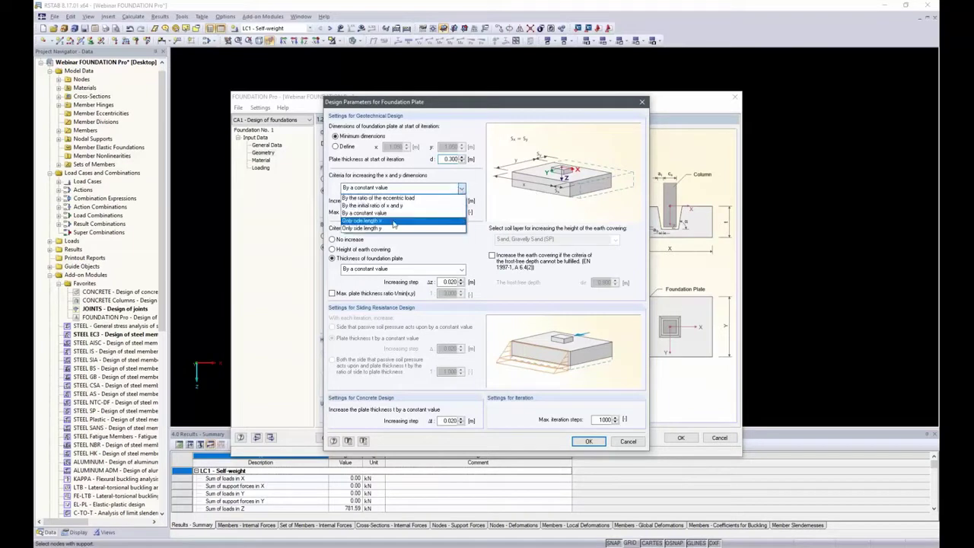
left_click(394, 221)
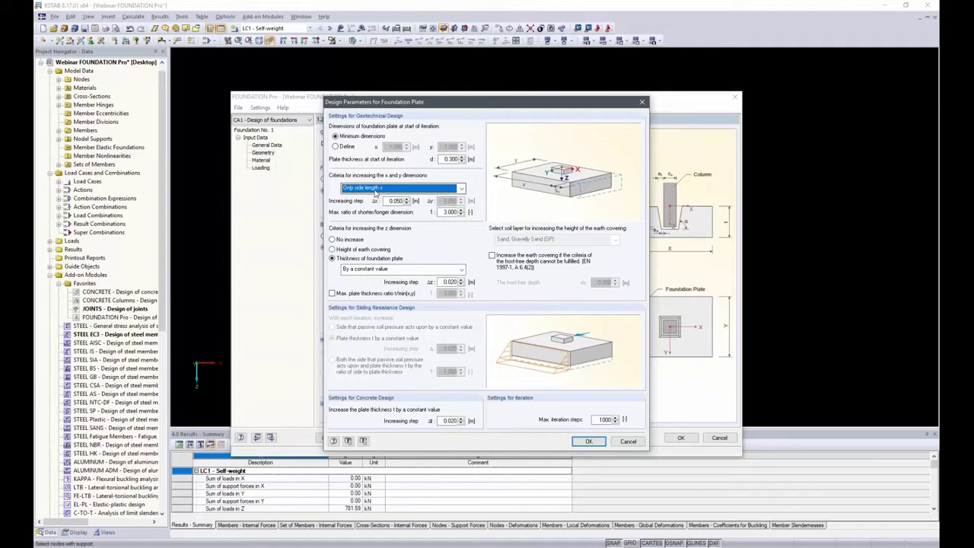
left_click(344, 240)
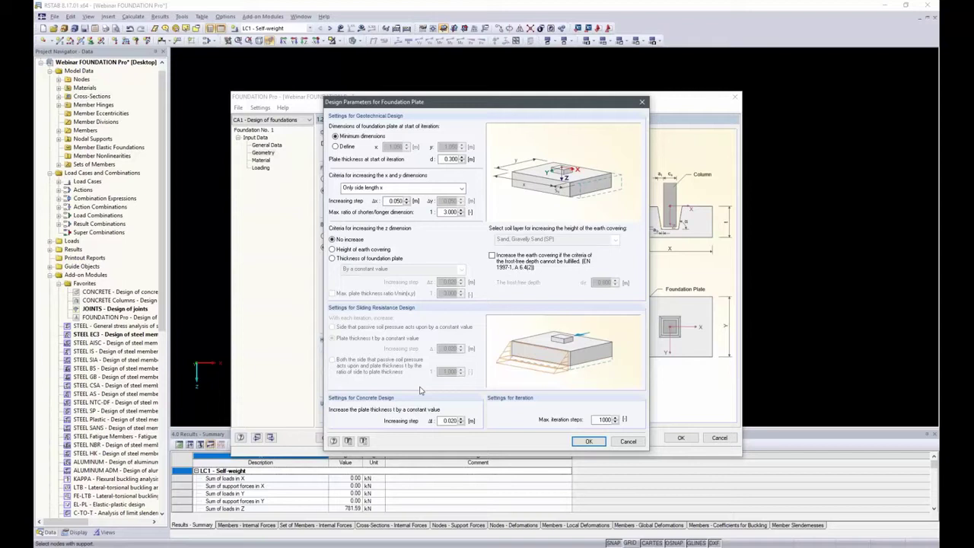
left_click(588, 442)
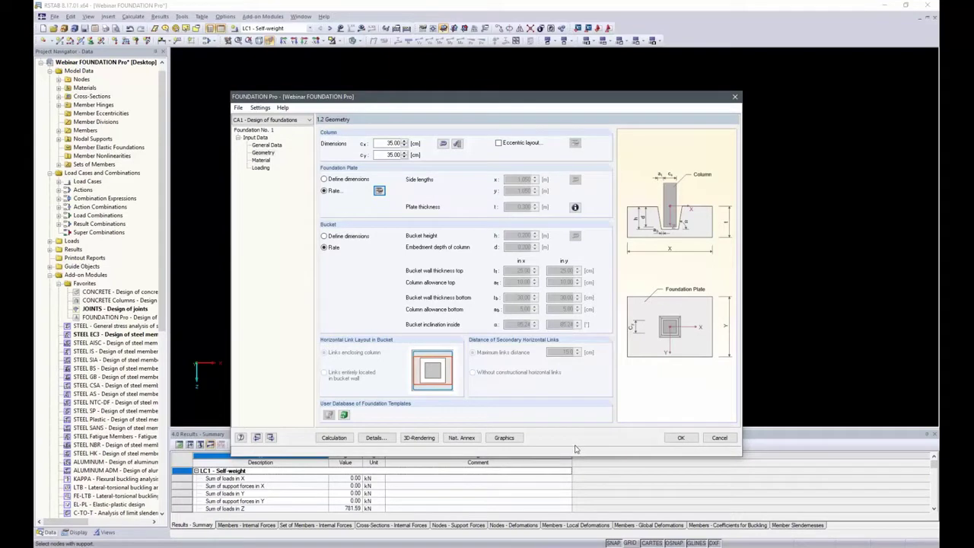
Define the bucket dimensions manually with a bucket height and a column embedment depth of 0.8 m each.
left_click(325, 237)
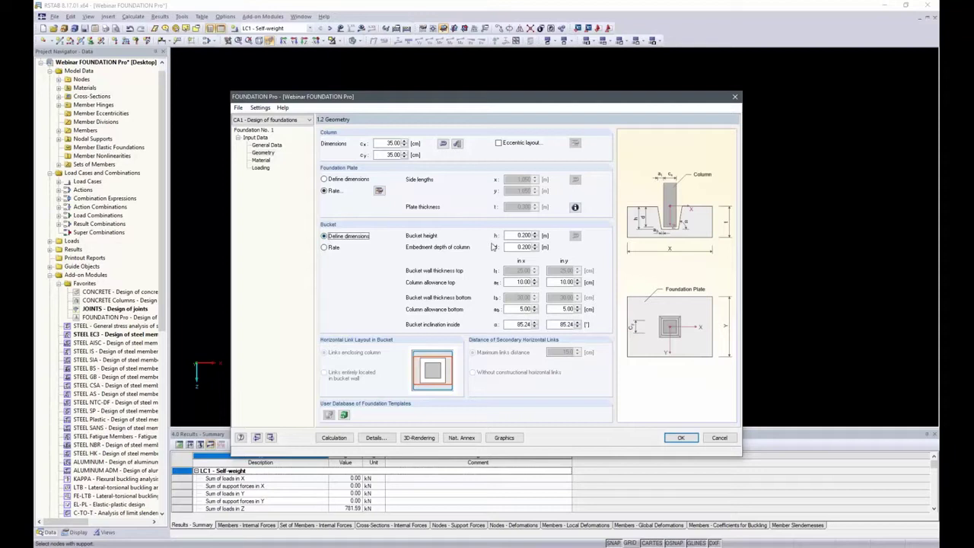
double_click(506, 247)
type(".8")
key("shift+Tab")
type(".8")
key("Tab")
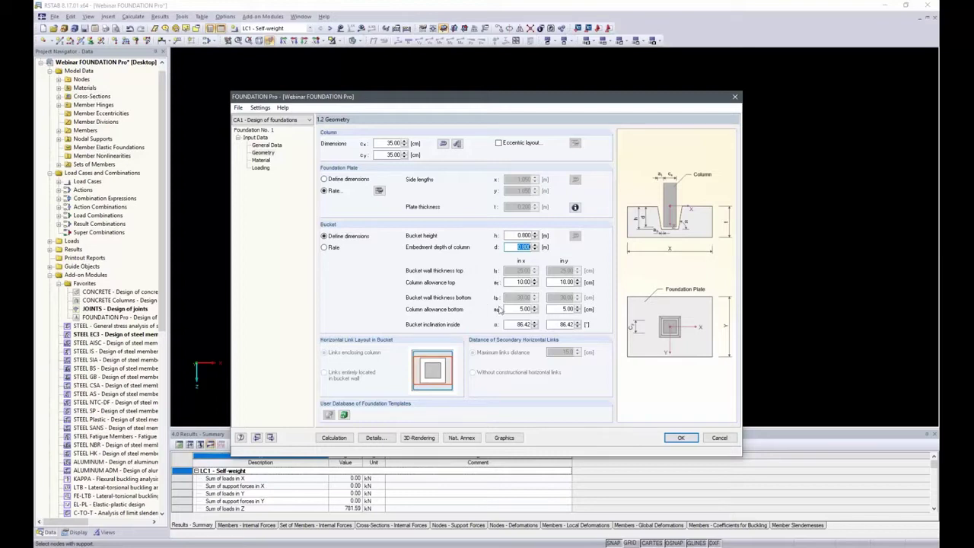
Set the column allowance at the bucket's bottom to 10 cm in x and y.
double_click(523, 309)
type("10")
key("Tab")
key("Tab")
key("Tab")
type("10")
key("Tab")
Apply the minimum concrete cover according to the standard in the material data and review its cover parameters.
left_click(266, 160)
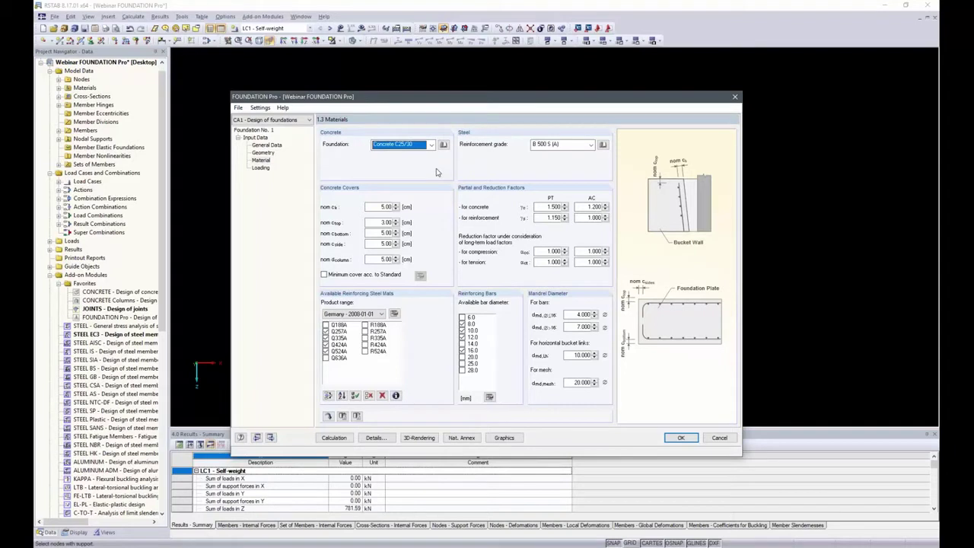
left_click(325, 275)
left_click(325, 276)
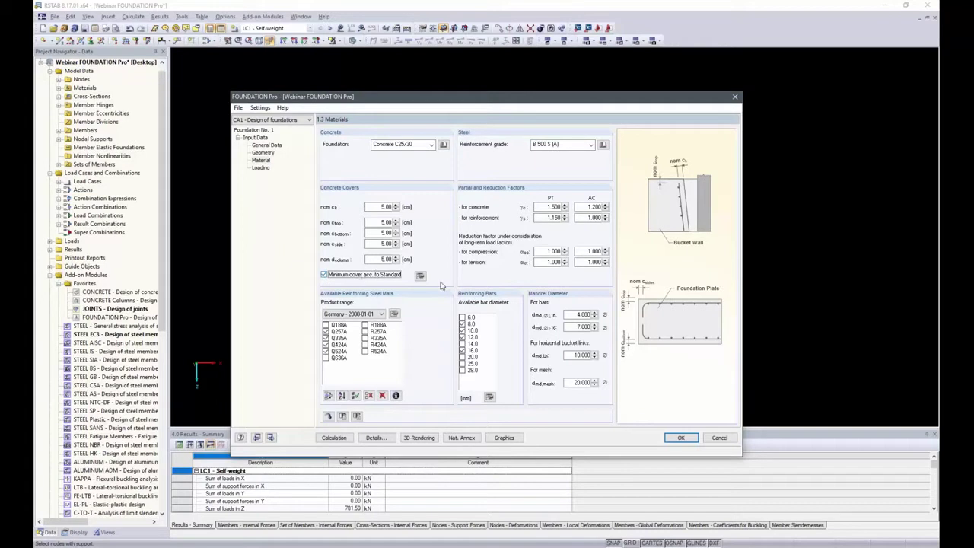
left_click(419, 276)
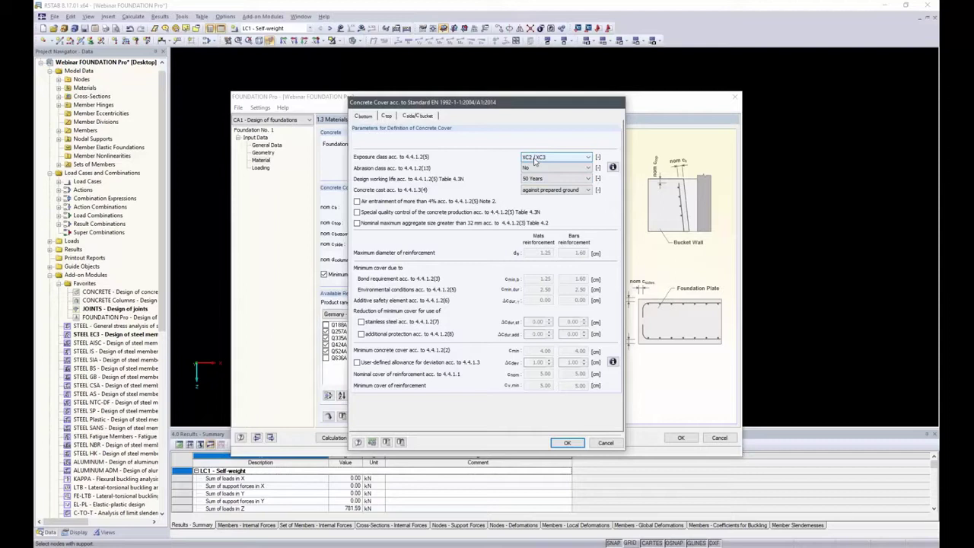
left_click(569, 443)
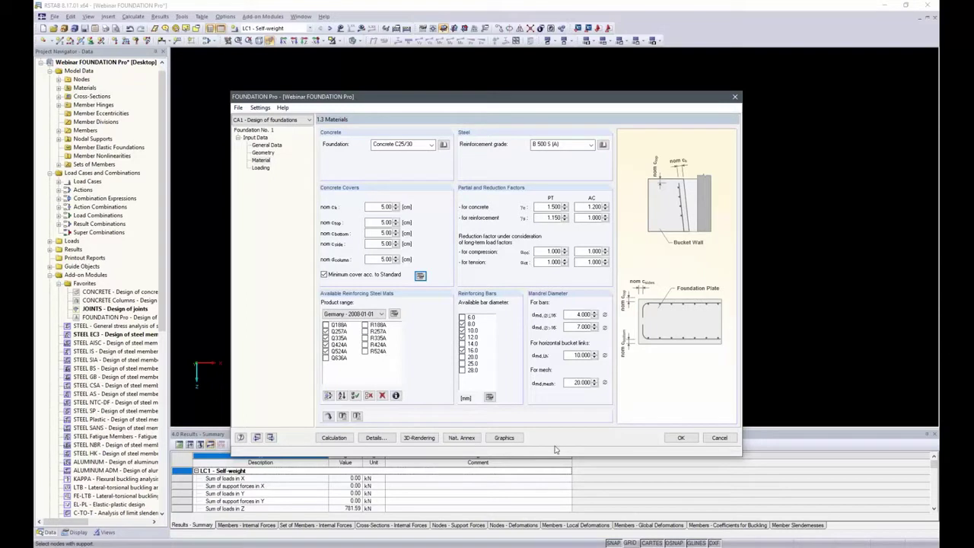
Exclude the reinforcing mats Q257A, Q335A and Q424A and toggle the availability of the 14 mm and 16 mm bars.
left_click(326, 332)
left_click(325, 338)
left_click(326, 345)
left_click(462, 351)
left_click(461, 344)
Go to the loading data and deactivate the uplift limit state design in the design details.
left_click(259, 168)
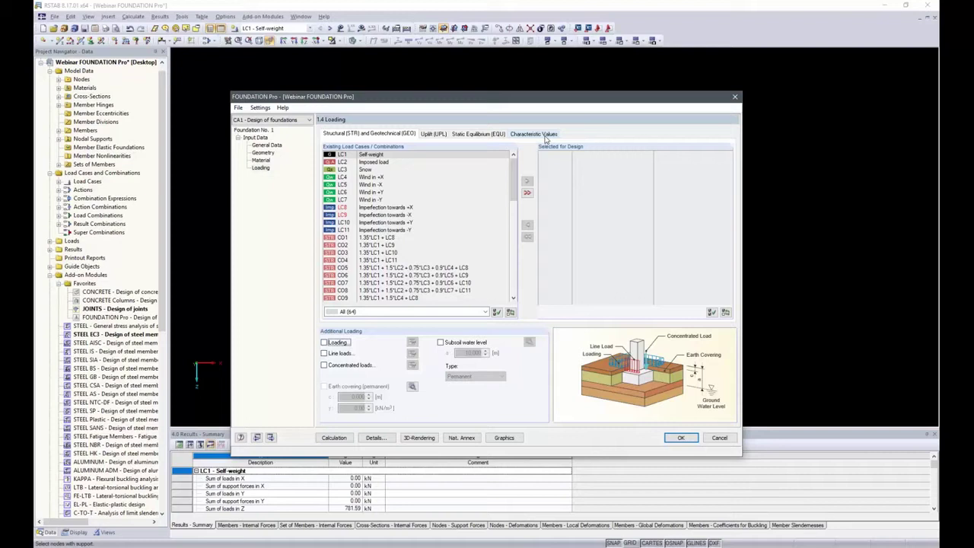
left_click(375, 438)
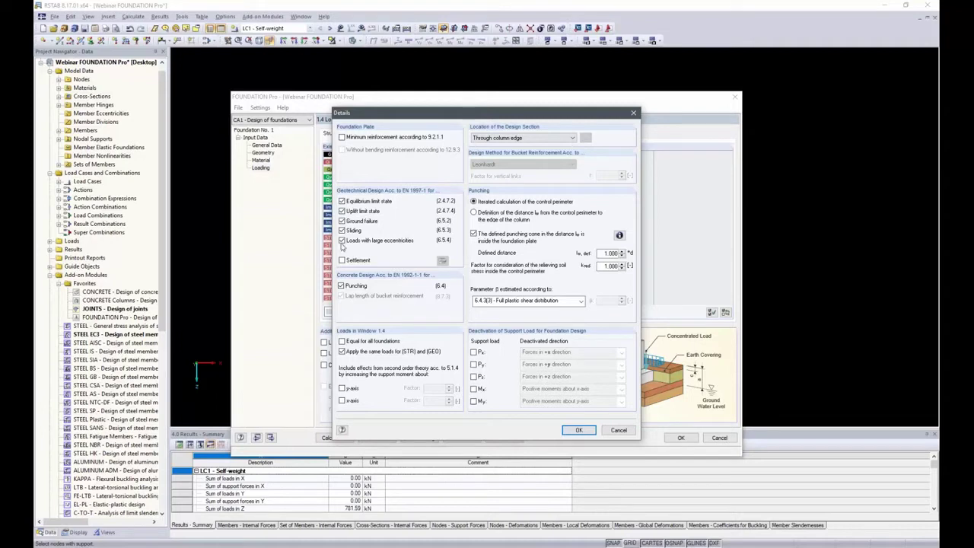
left_click(341, 211)
left_click_drag(373, 120, 375, 203)
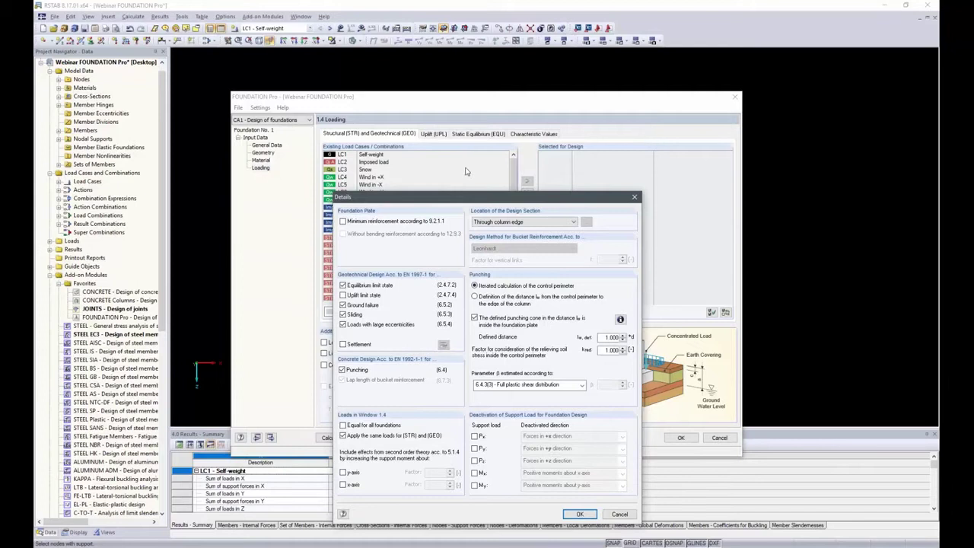
left_click_drag(467, 199, 454, 73)
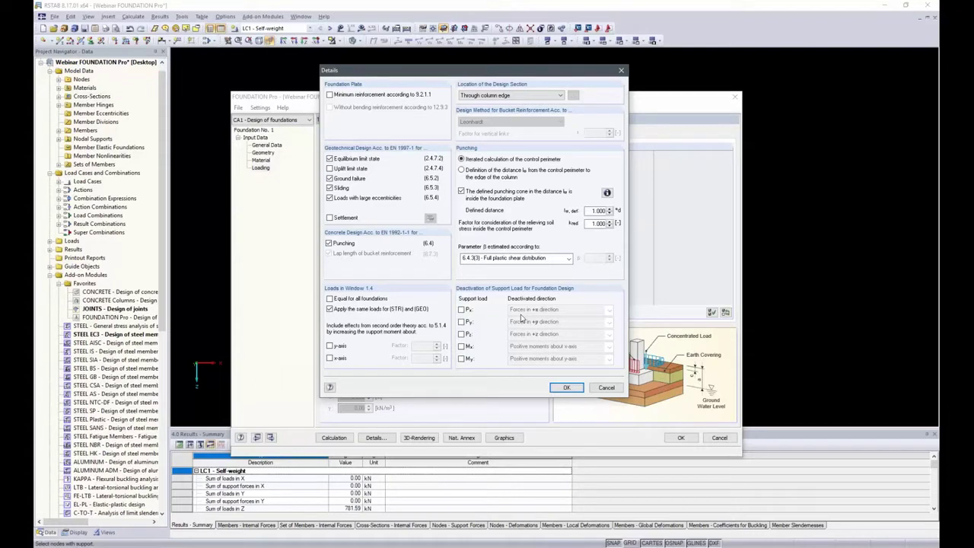
left_click(460, 322)
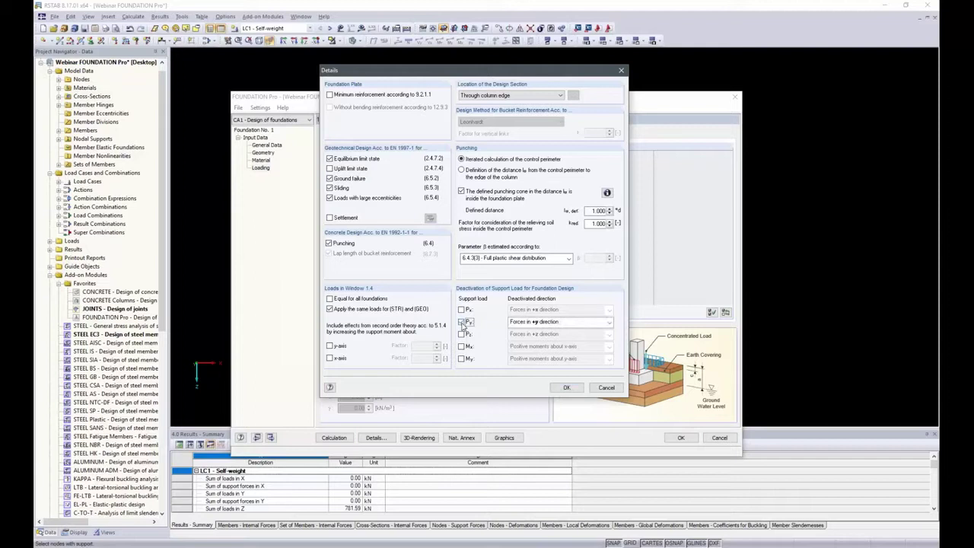
left_click(608, 322)
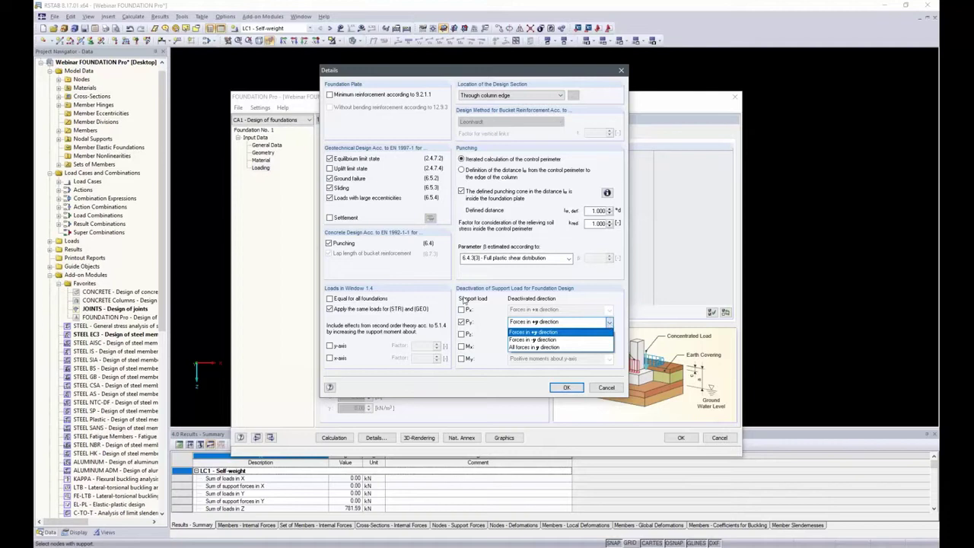
left_click(460, 324)
left_click(460, 322)
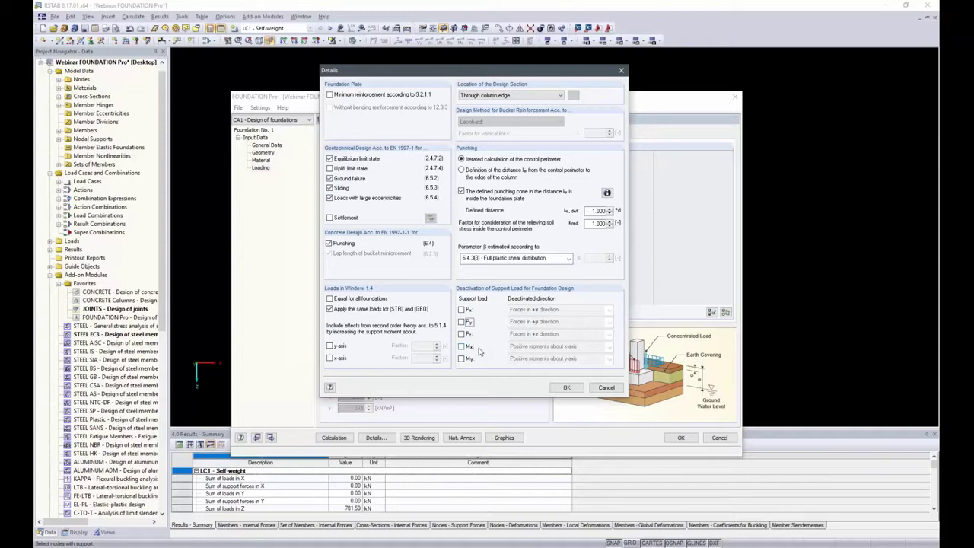
Accept the adjusted design details.
left_click(565, 387)
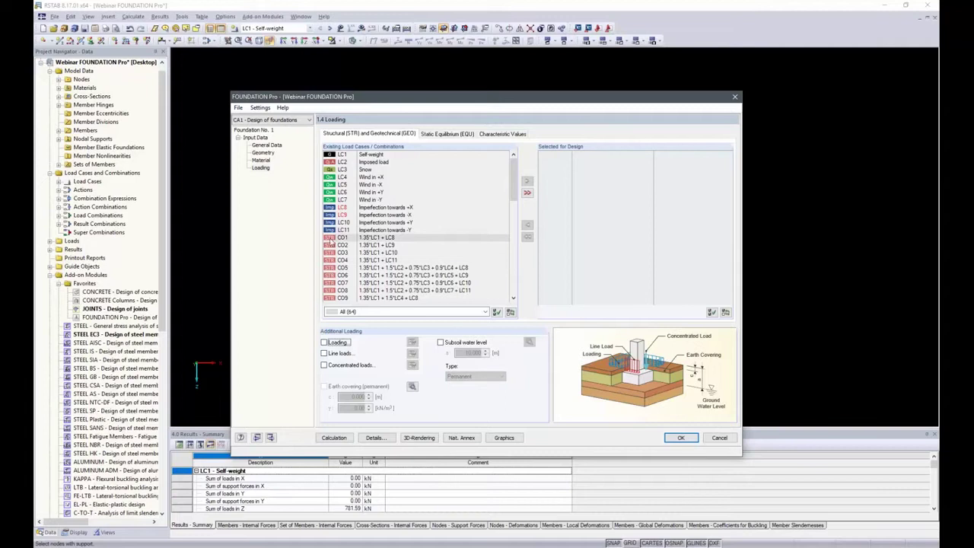
double_click(364, 237)
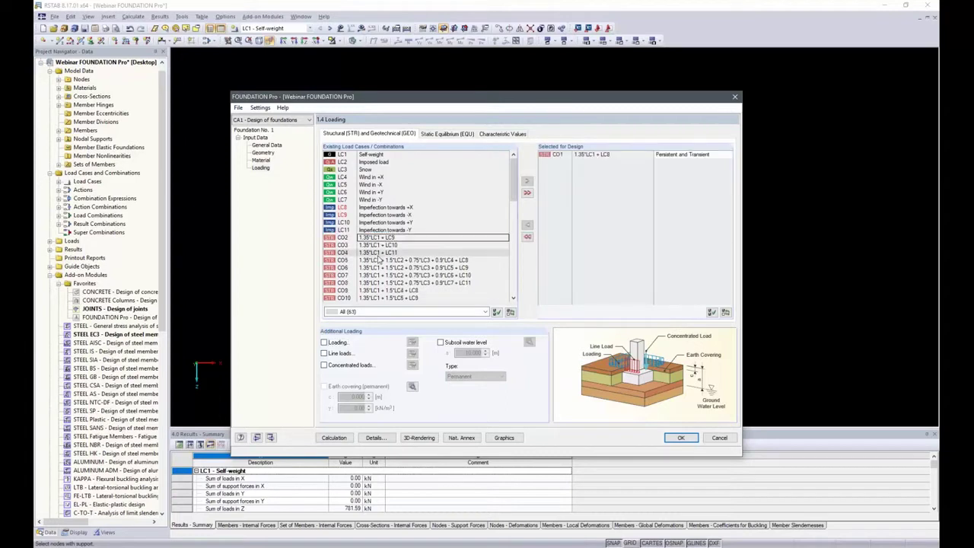
double_click(378, 253)
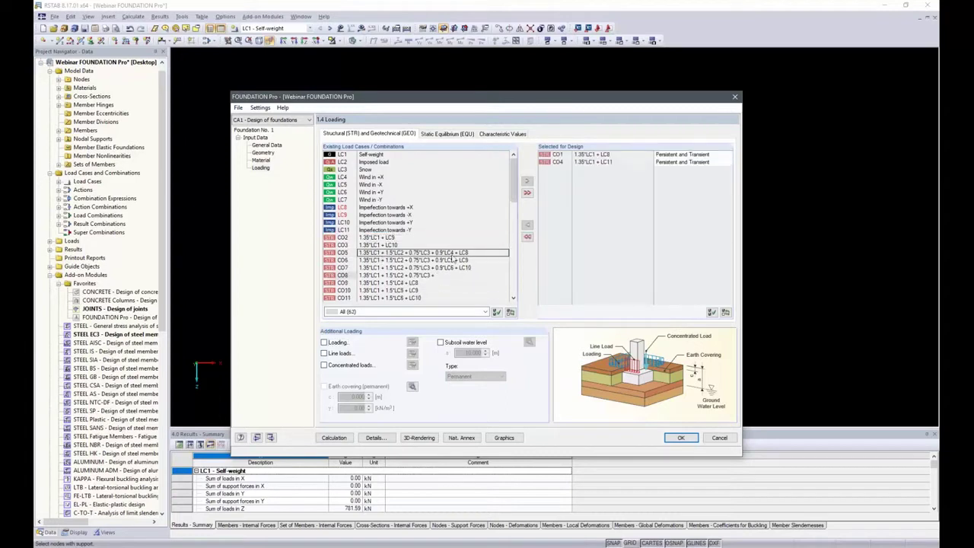
left_click(527, 239)
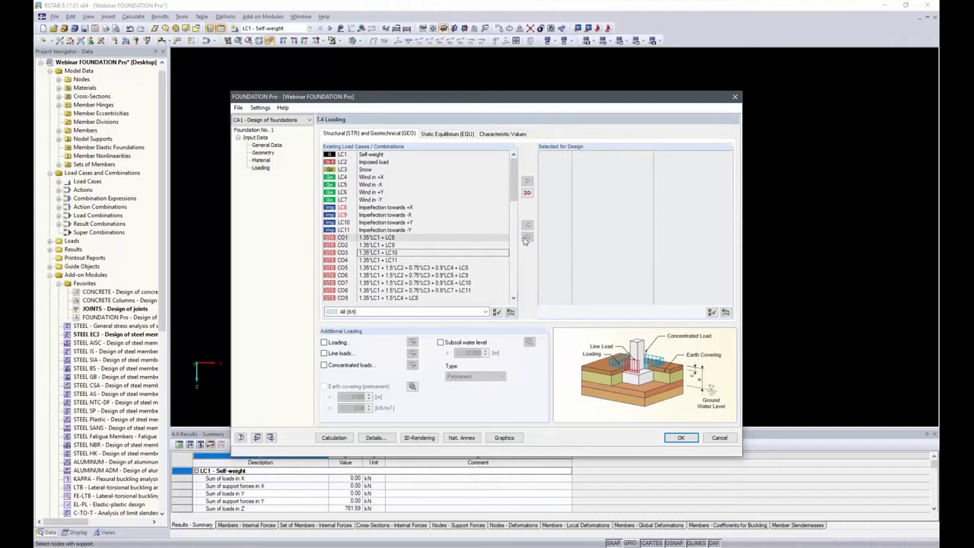
Select all ULS (STR/GEO) permanent/transient load combinations by Eq. 6.10 for the structural and geotechnical design.
left_click(485, 312)
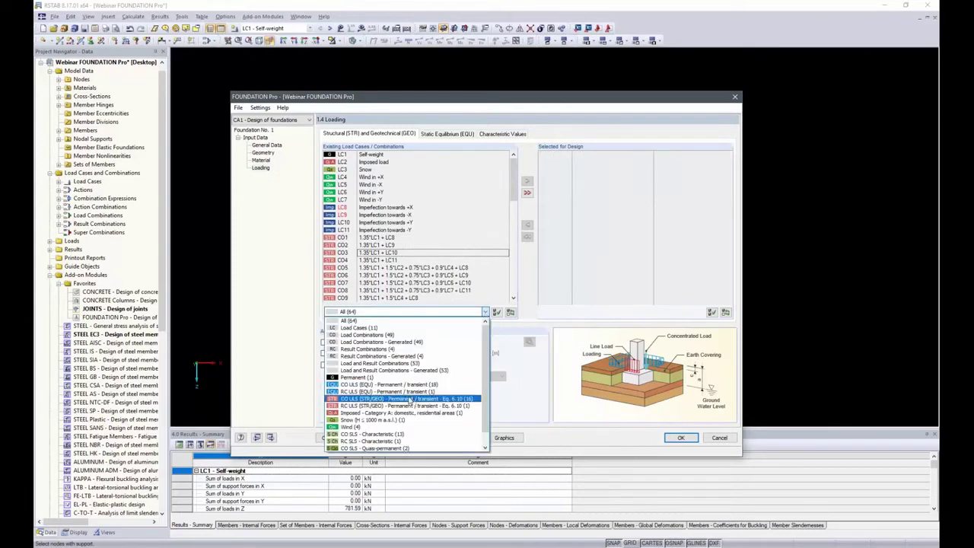
left_click(409, 398)
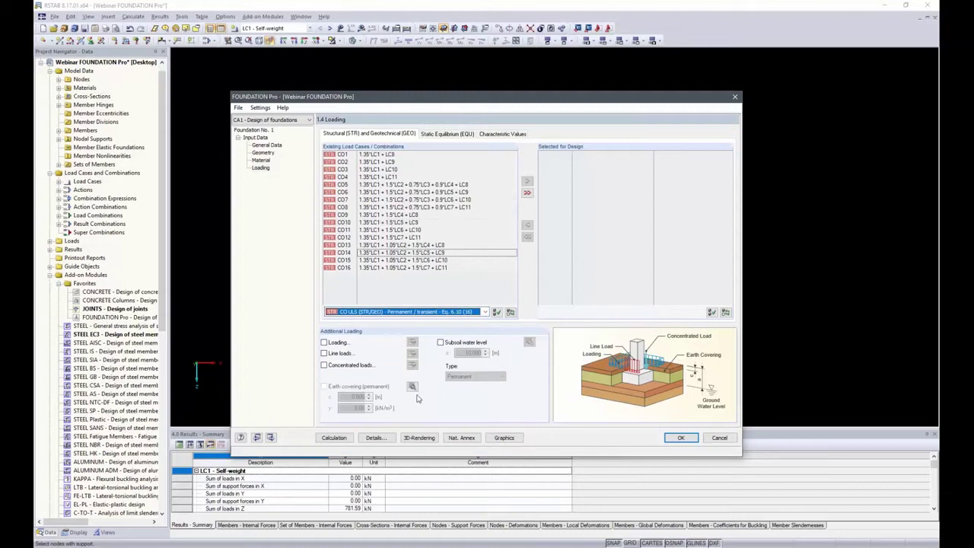
left_click(526, 193)
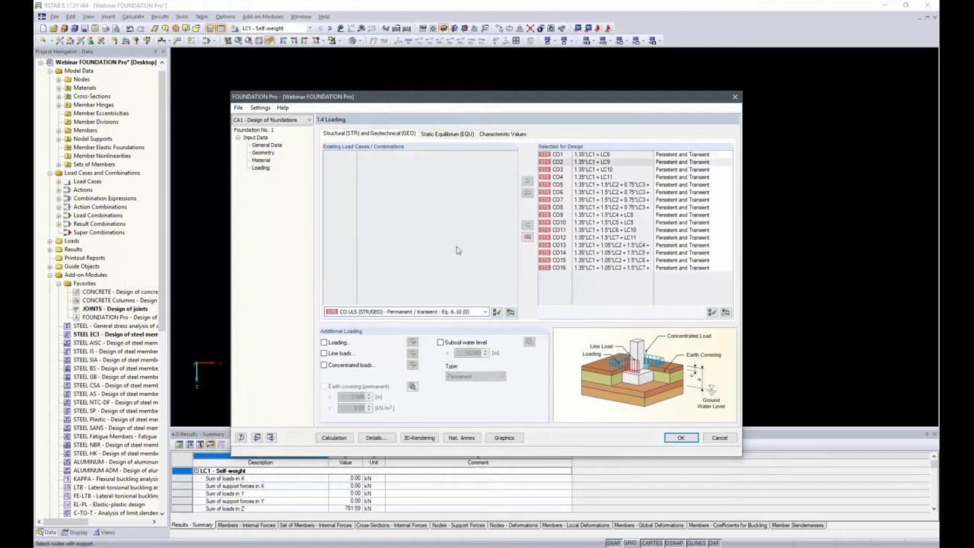
Select all ULS (EQU) permanent/transient load combinations for the static equilibrium design.
left_click(438, 135)
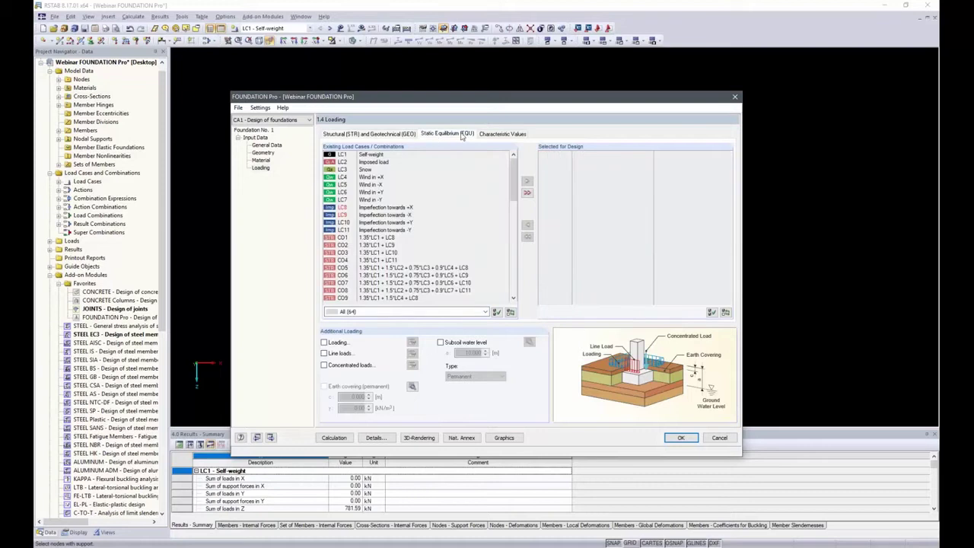
left_click(484, 311)
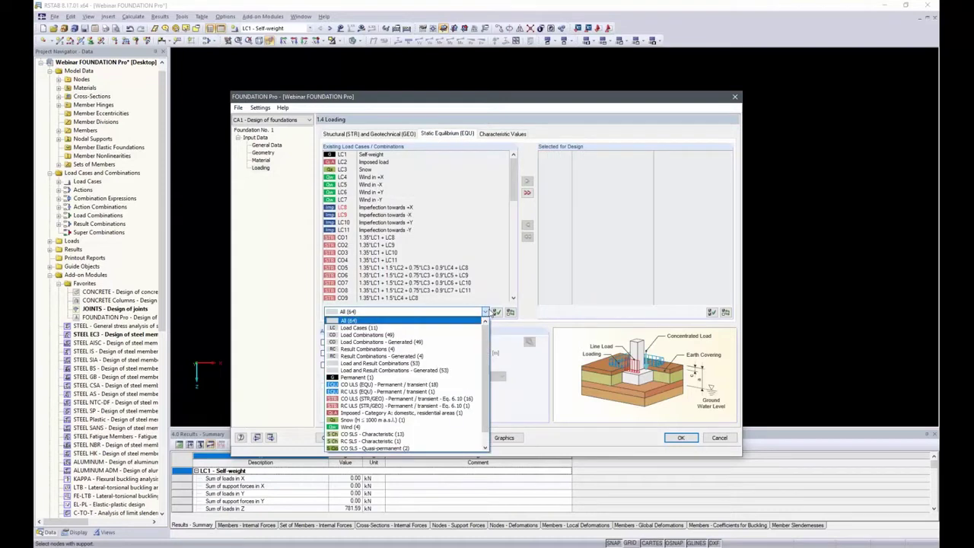
left_click(380, 384)
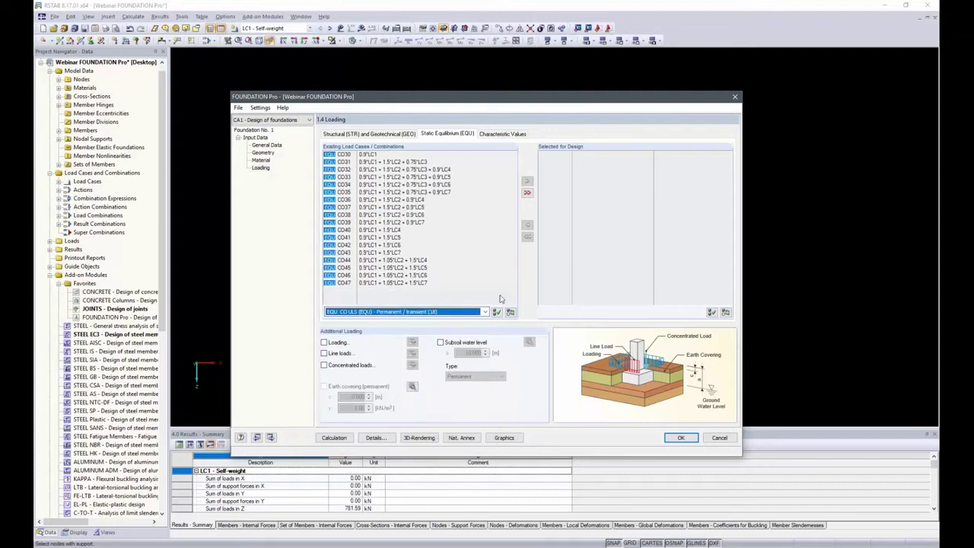
left_click(526, 191)
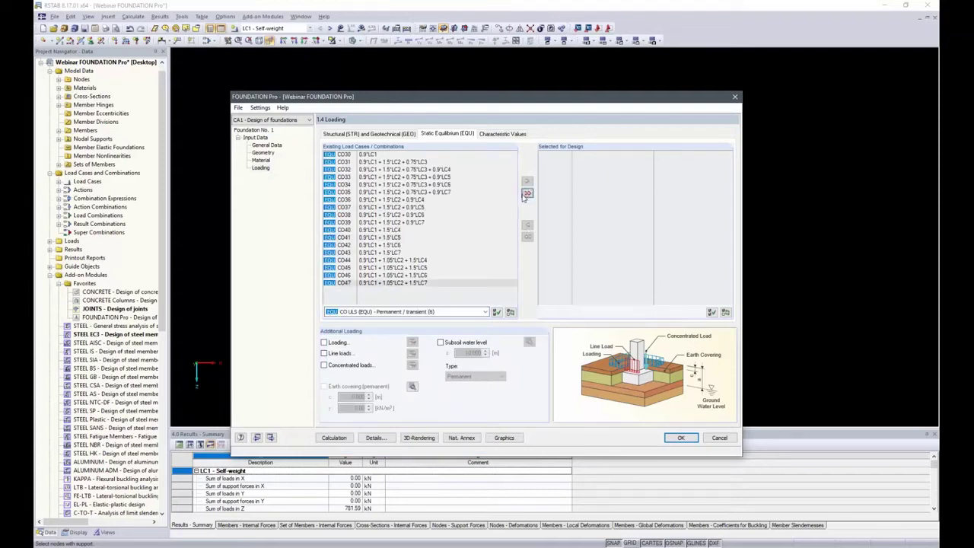
Select all SLS characteristic load combinations for the characteristic values design.
left_click(499, 134)
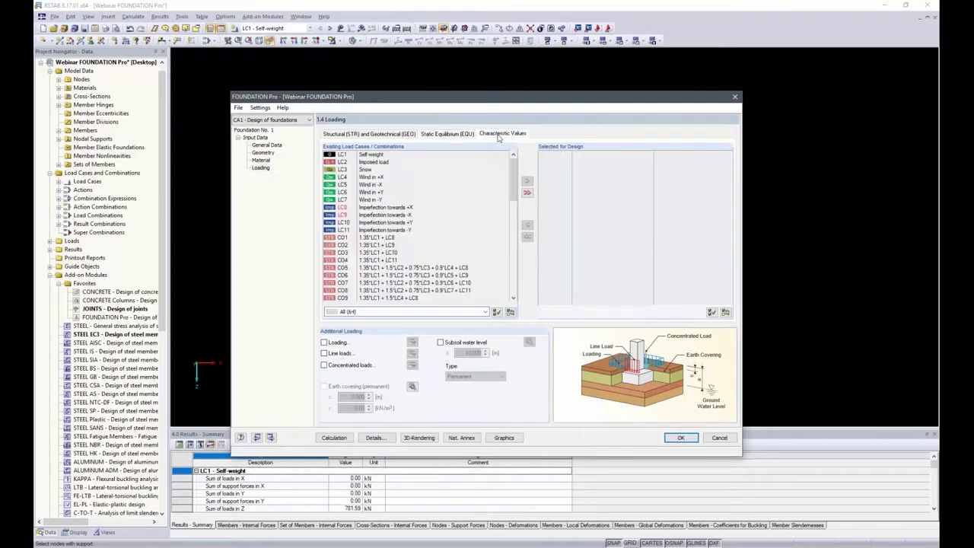
left_click(481, 312)
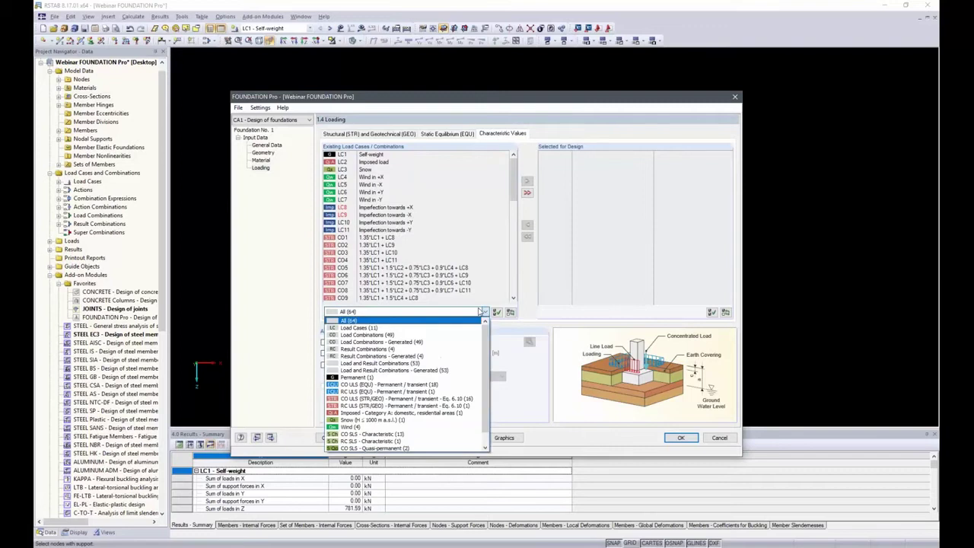
left_click(385, 434)
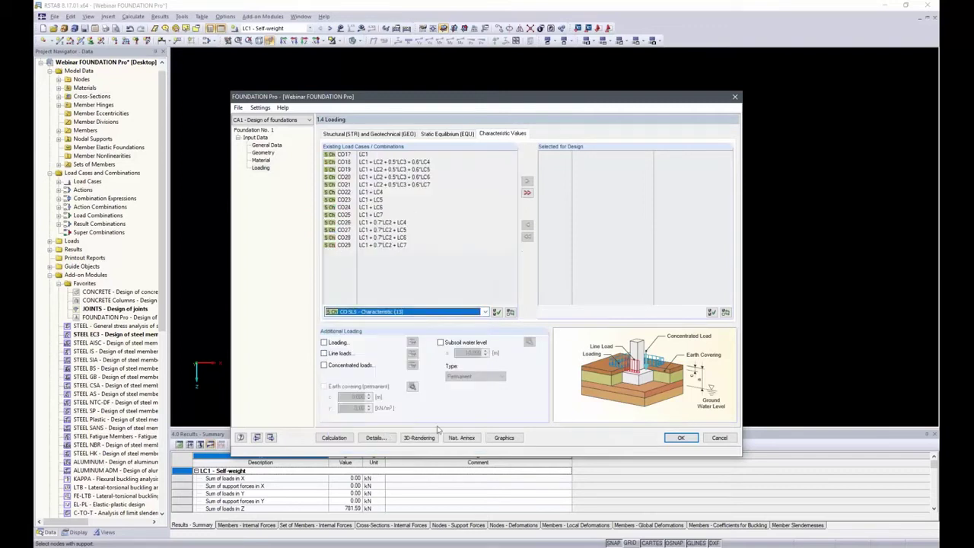
left_click(526, 192)
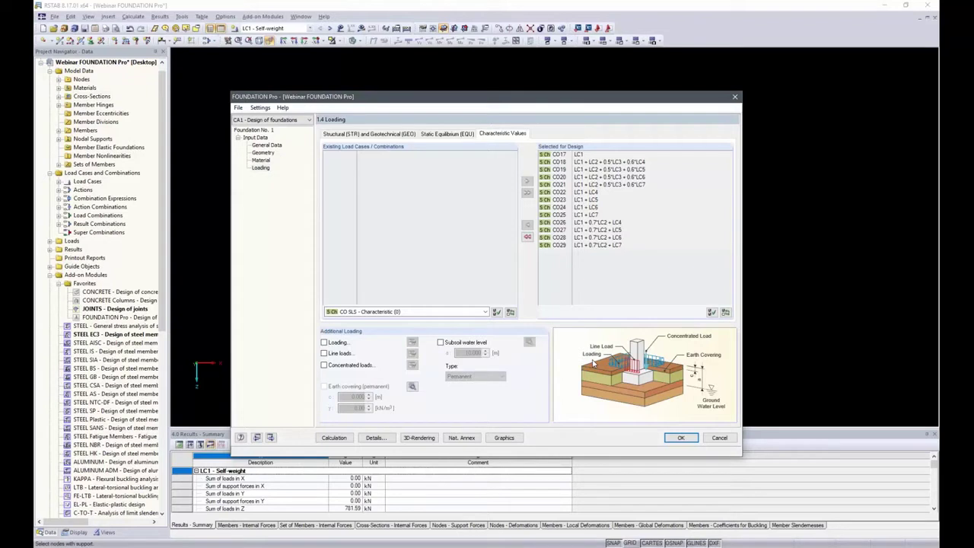
Run the foundation calculation and inspect the resulting geometry in the 3D preview with dimensions shown.
left_click(333, 437)
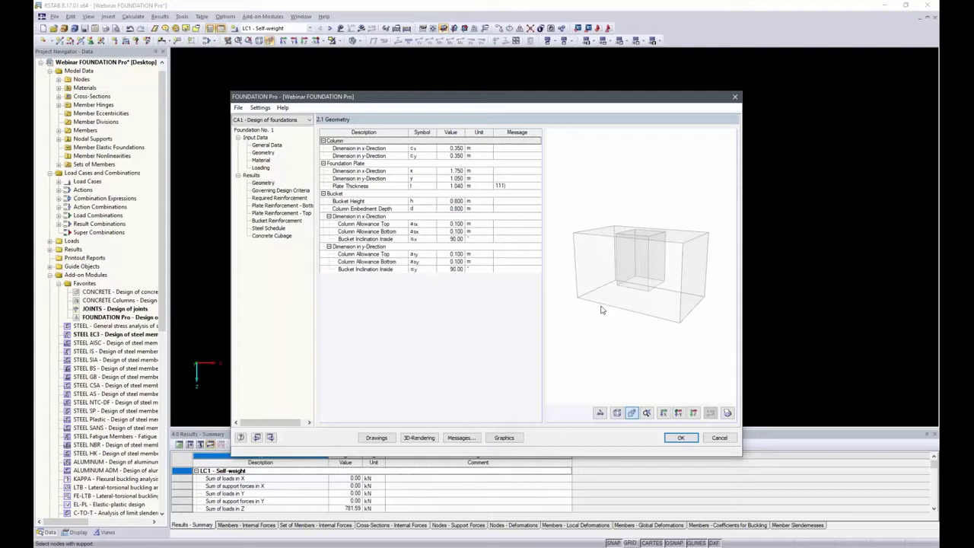
left_click(600, 414)
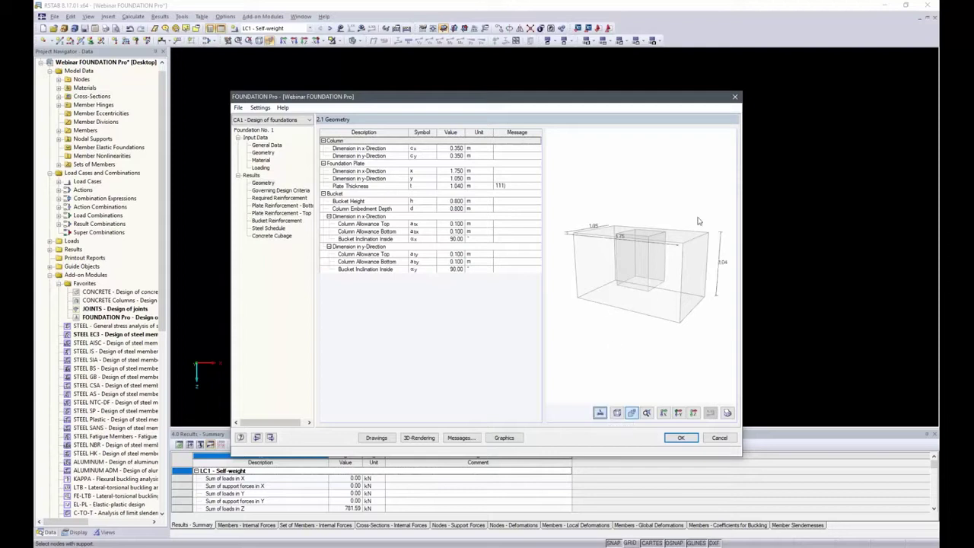
mouse_move(708, 229)
left_mouse_down()
mouse_move(681, 248)
mouse_move(701, 238)
left_mouse_up()
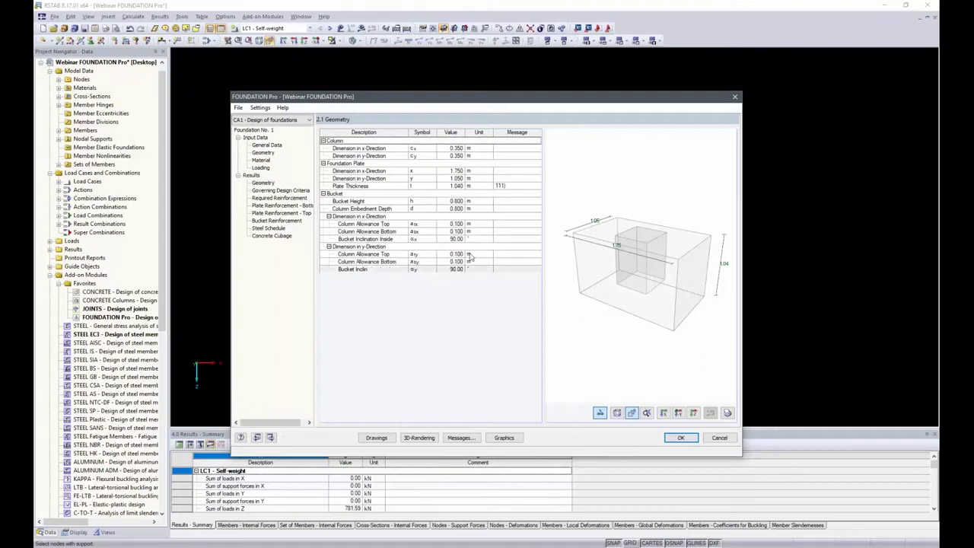
Adopt the calculated plate dimensions as defined values, set side length y and plate thickness to 1.1 m, and recalculate.
left_click(263, 152)
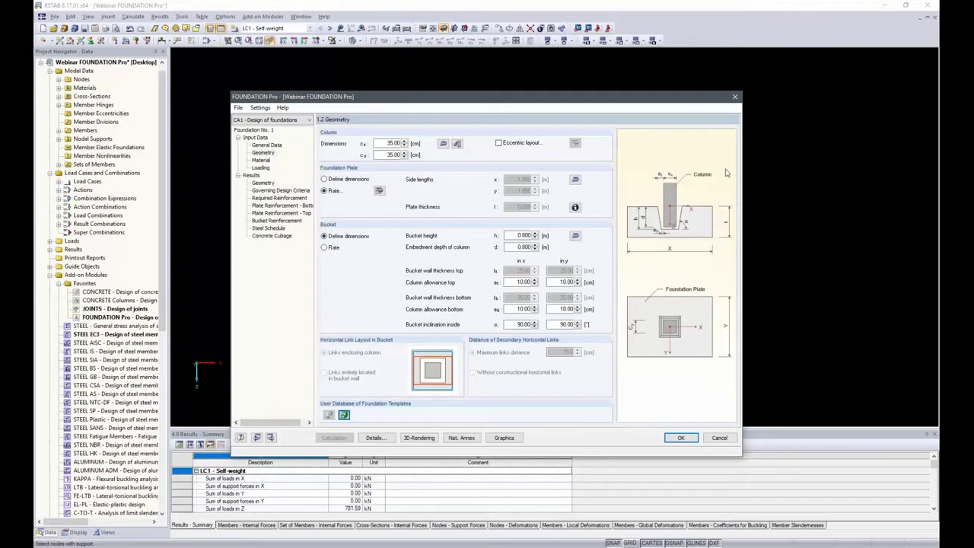
left_click(575, 180)
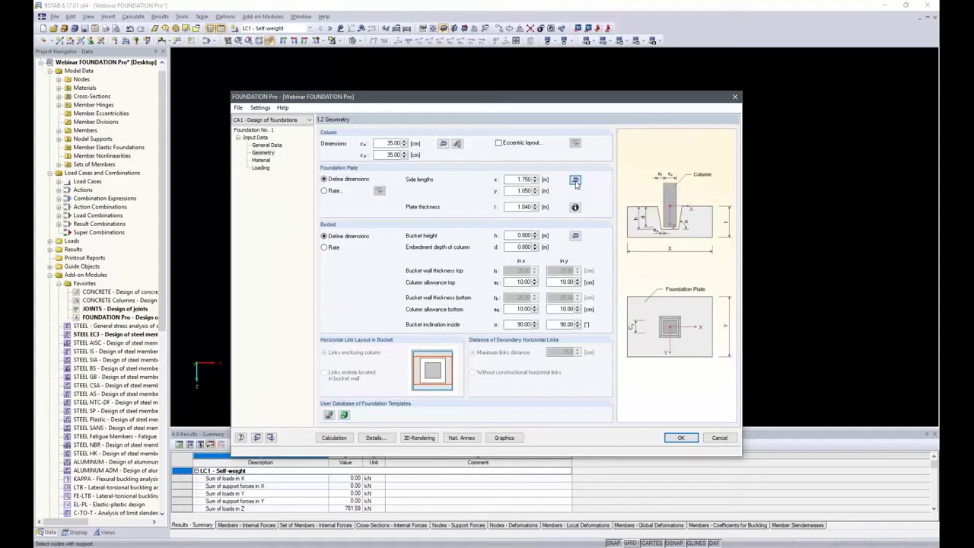
double_click(524, 190)
type("1.1")
key("Tab")
type("1.1")
key("Tab")
left_click(335, 437)
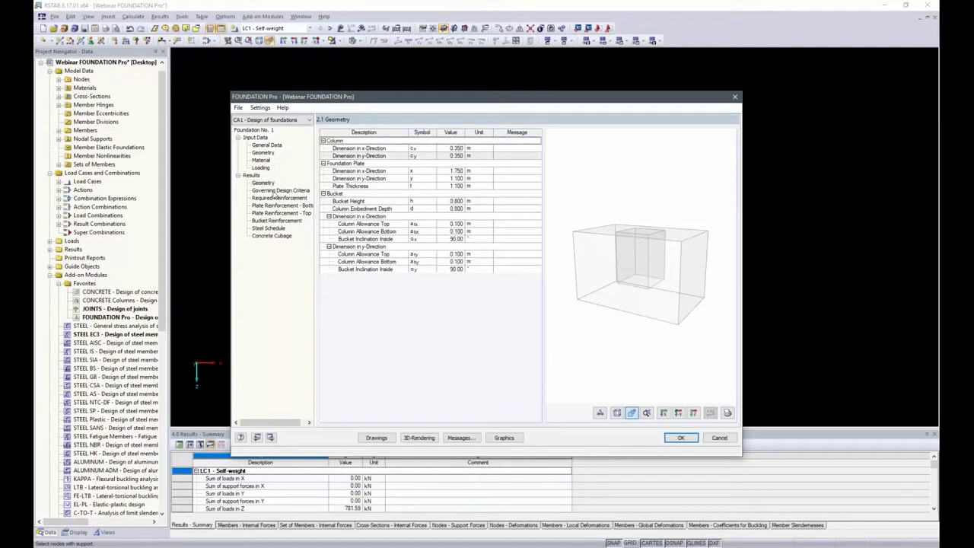
Examine the equilibrium limit state in the governing design criteria, including load values in the preview and the moments at edge No. 3.
left_click(273, 191)
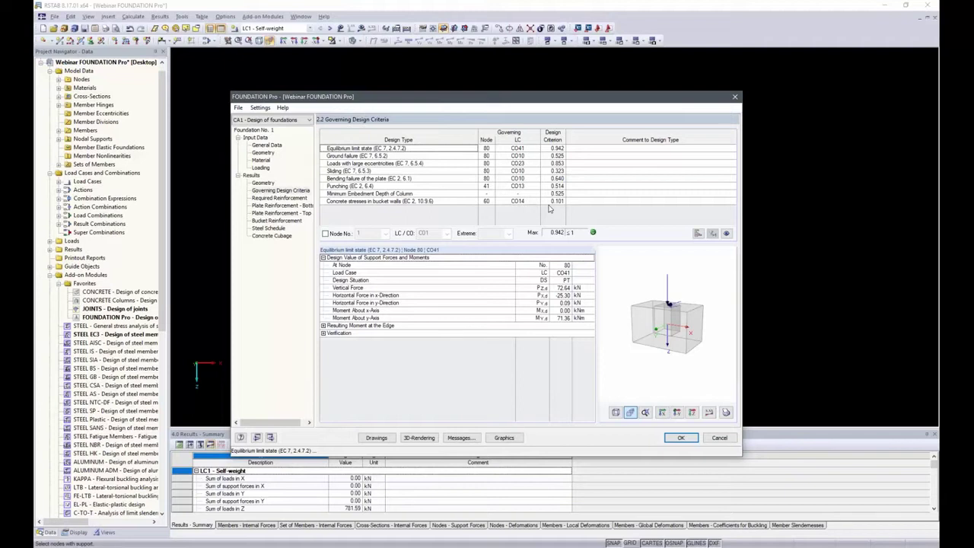
left_click(553, 149)
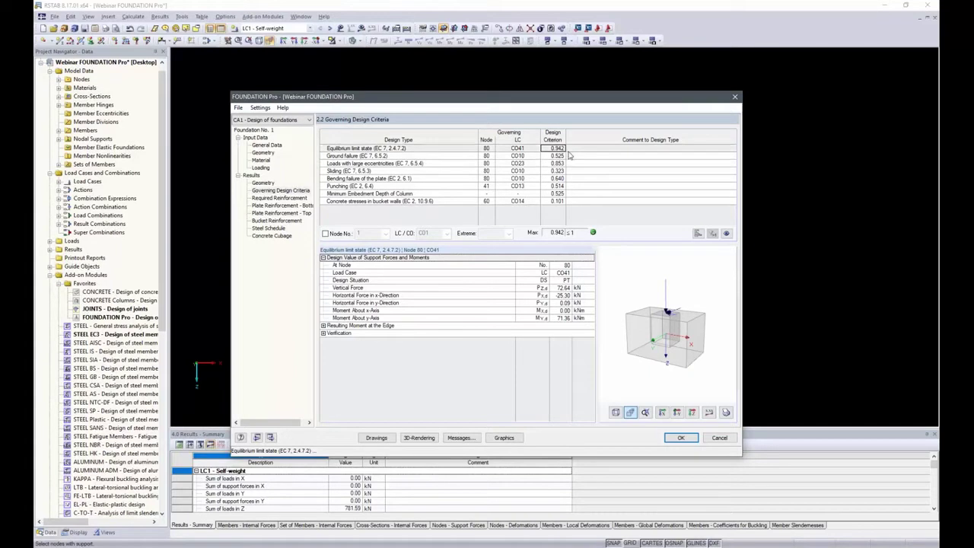
left_click(709, 413)
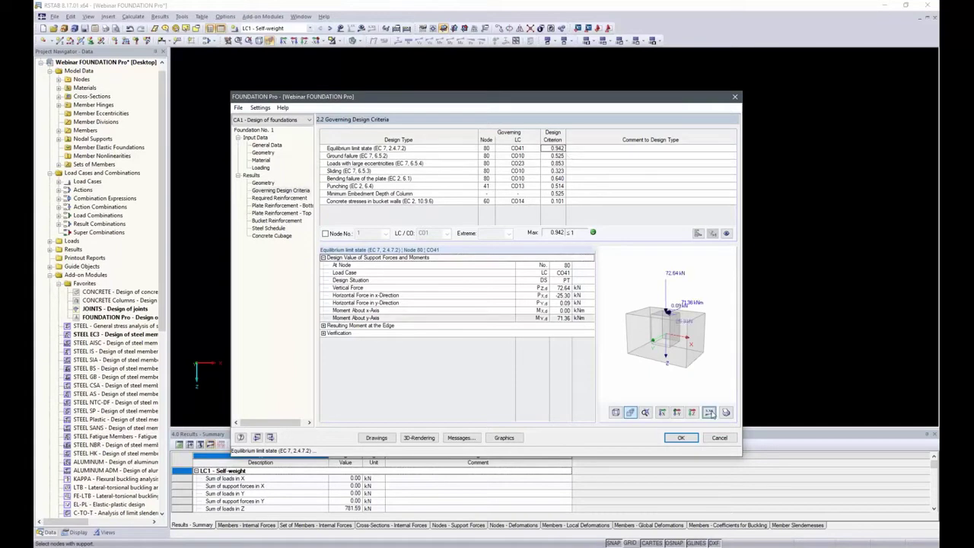
left_click_drag(726, 314, 704, 337)
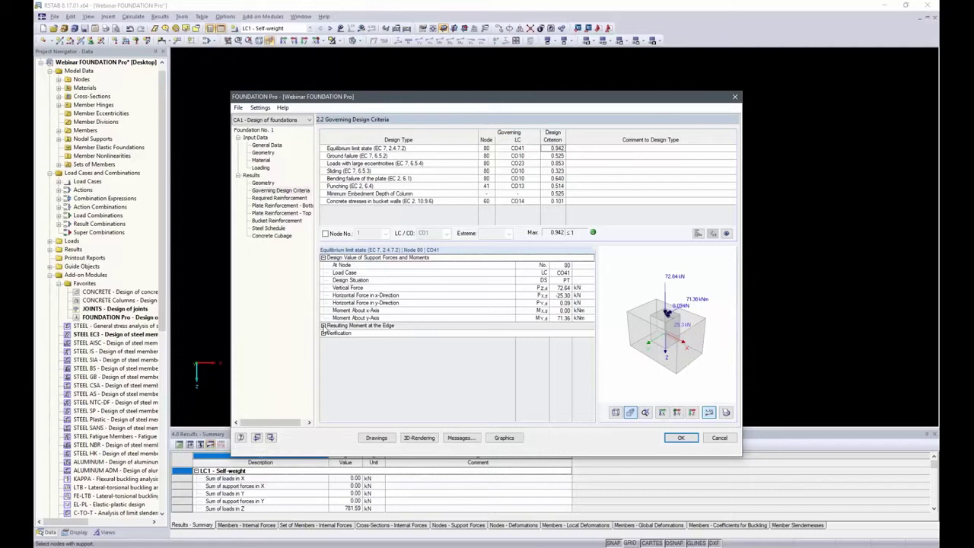
left_click(323, 326)
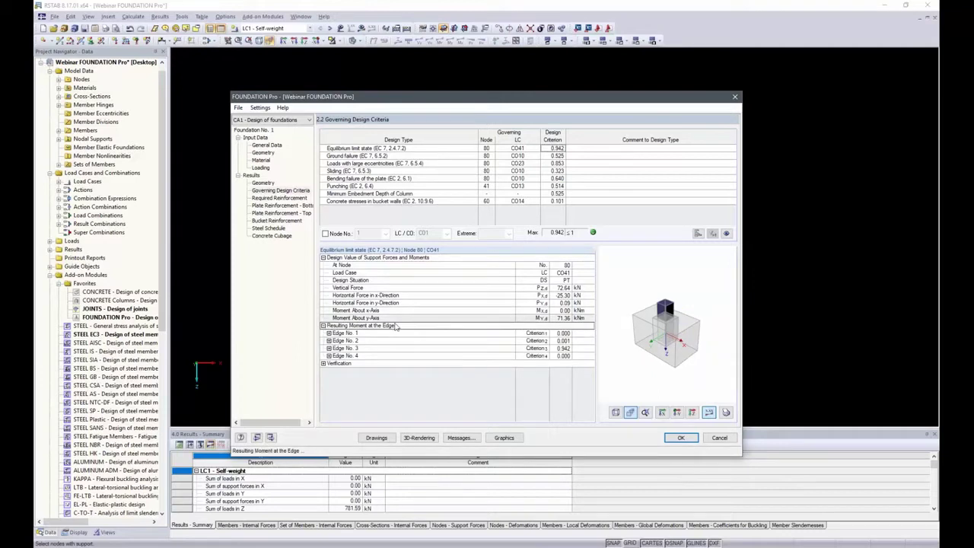
left_click(328, 348)
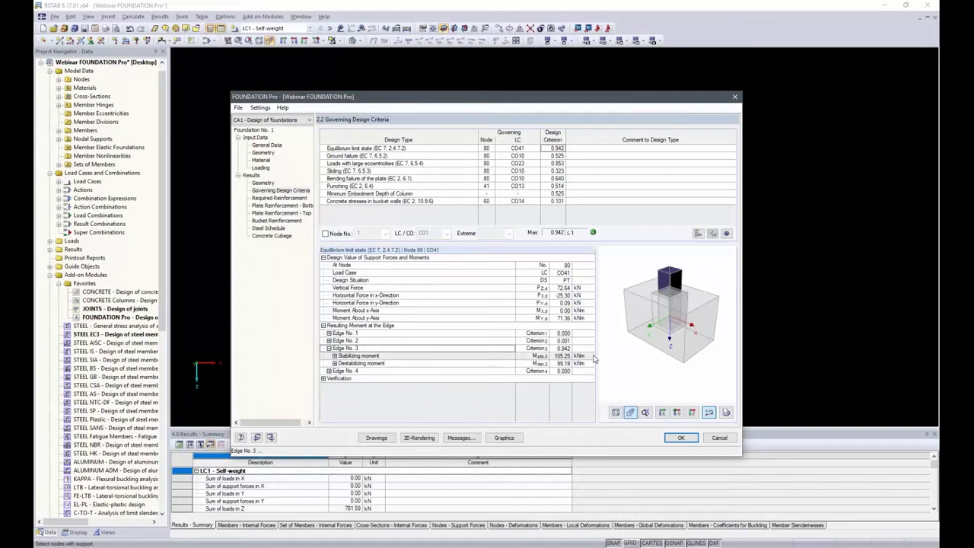
Examine the required bottom plate reinforcement in x, Area II, with its governing load case and load values in the preview.
left_click(281, 198)
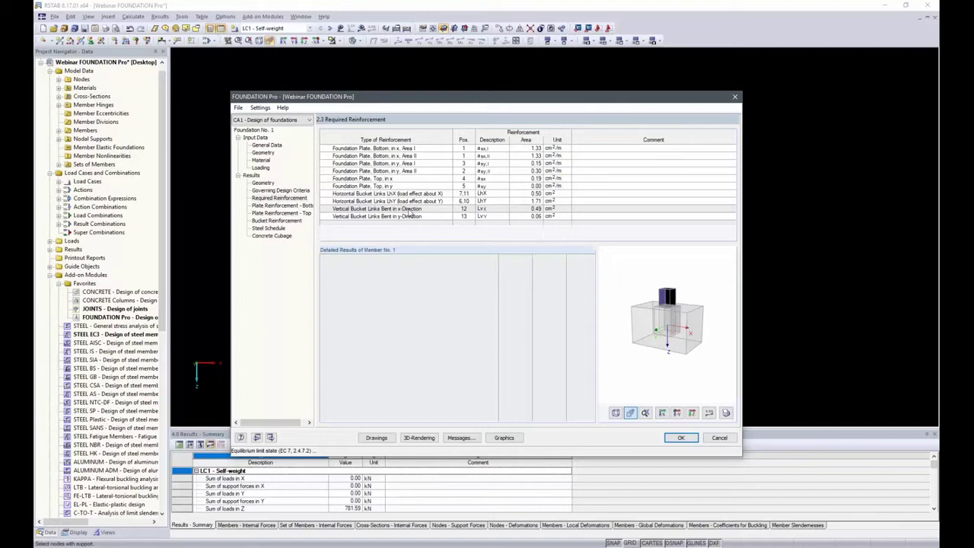
left_click(531, 156)
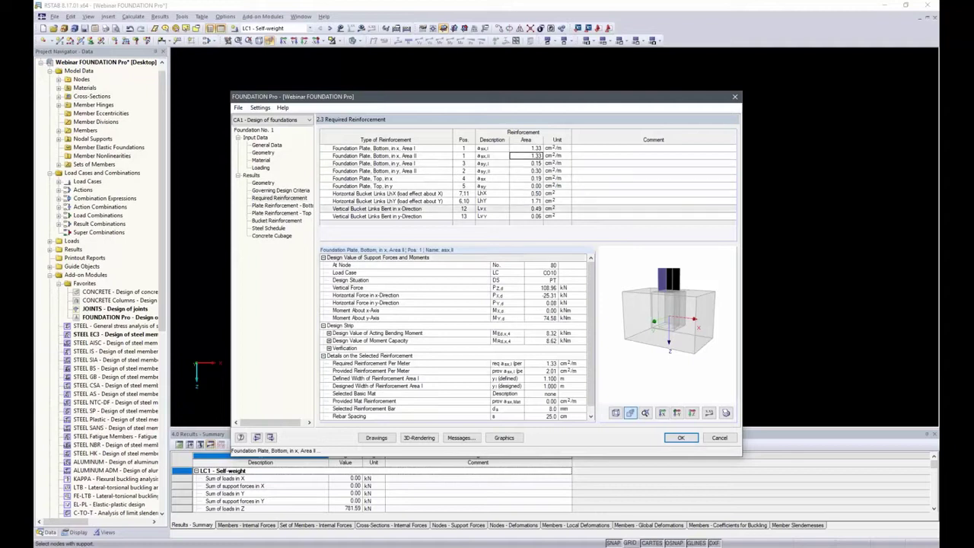
left_click(550, 272)
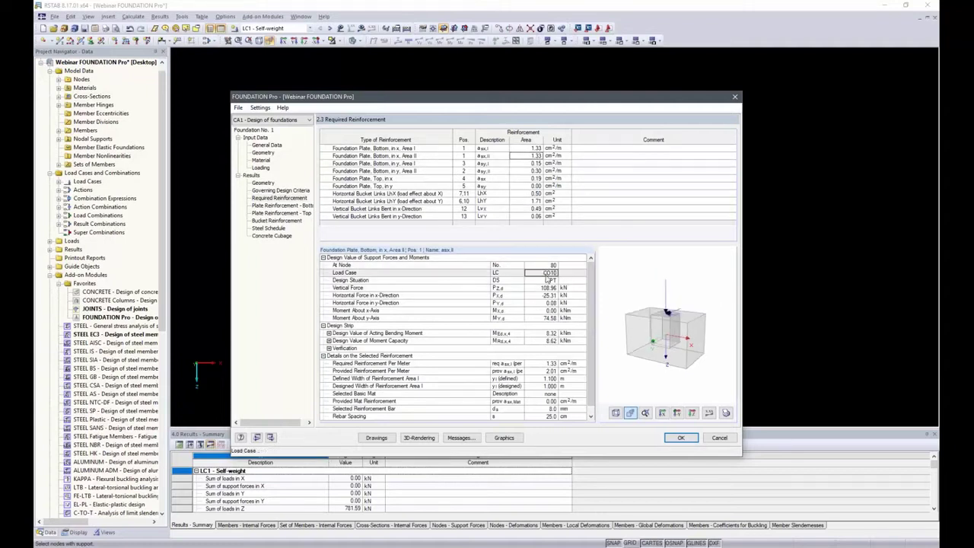
left_click(709, 412)
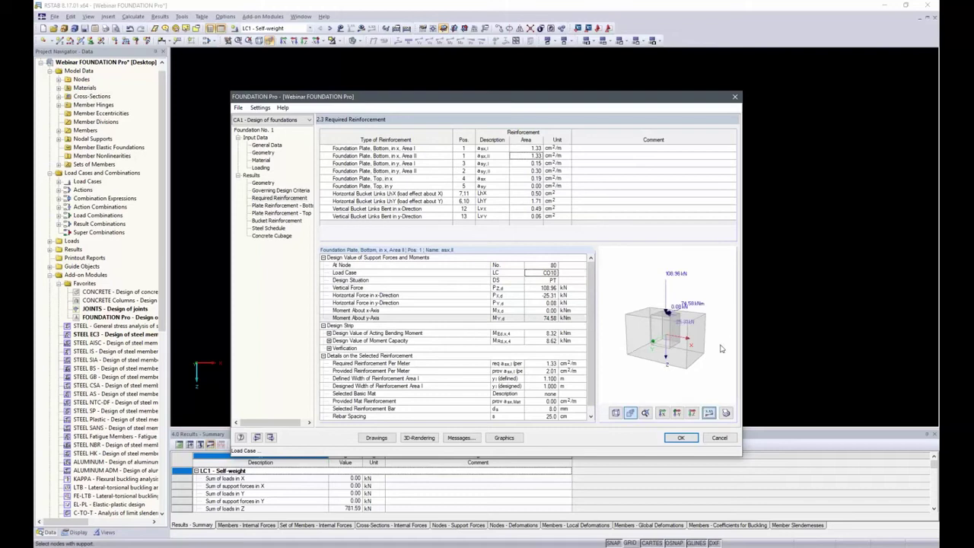
middle_click_drag(704, 346, 687, 361)
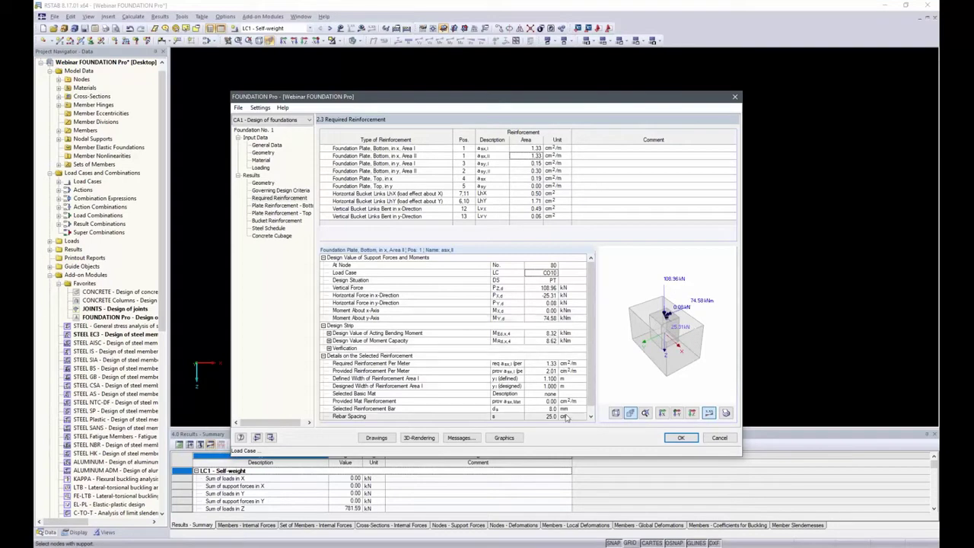
Compare the bottom and top plate reinforcement results, ending on the bottom reinforcement.
left_click(281, 206)
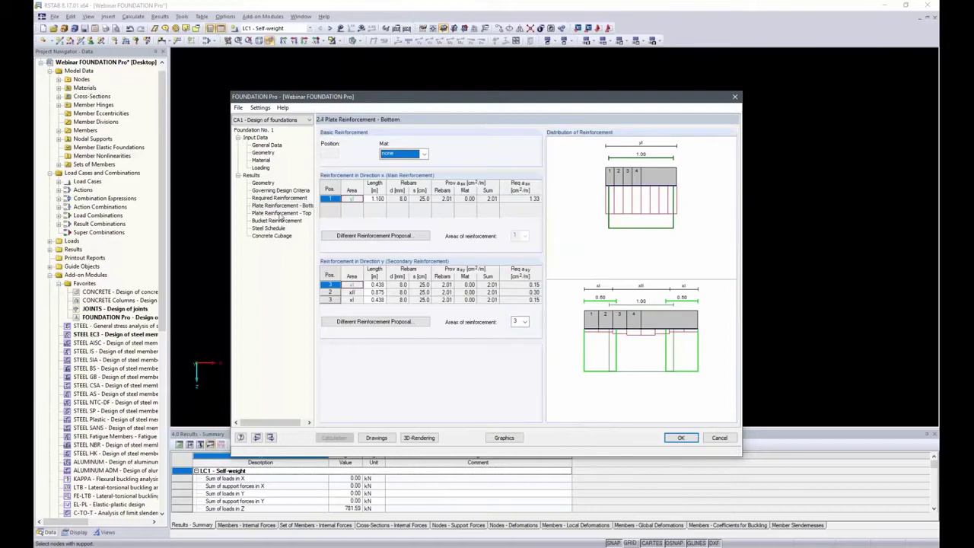
left_click(283, 215)
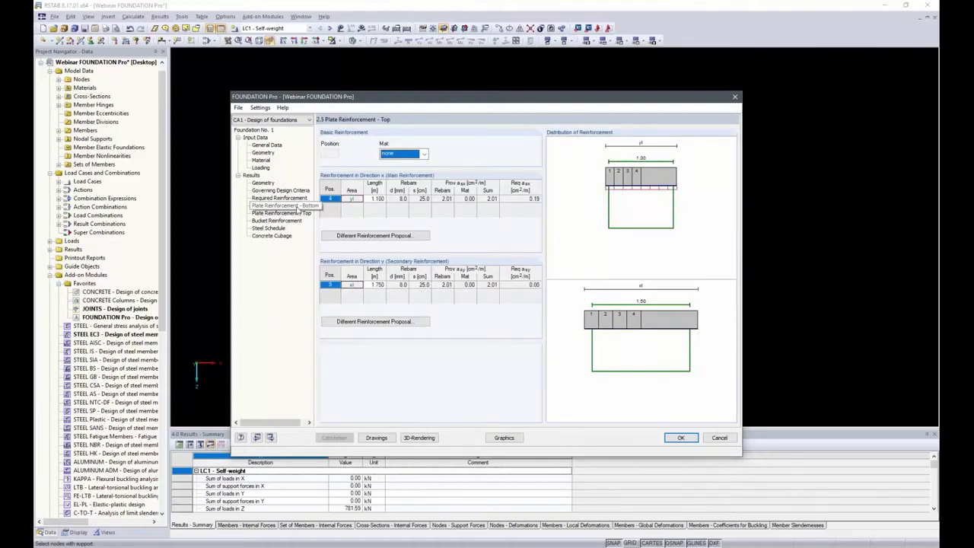
left_click(294, 206)
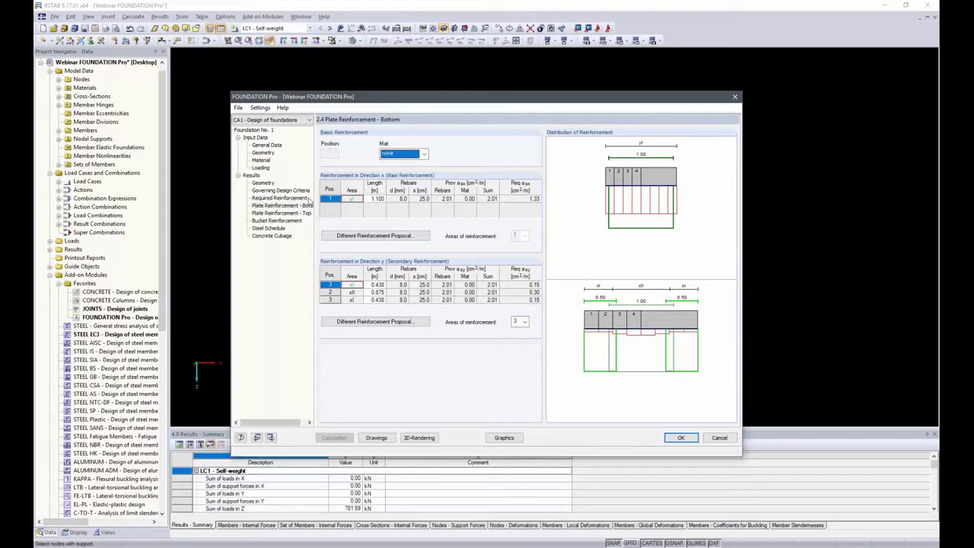
Check the alternative proposals for the bottom main reinforcement in x, keep proposal 1, and go to the bucket reinforcement results.
left_click(376, 237)
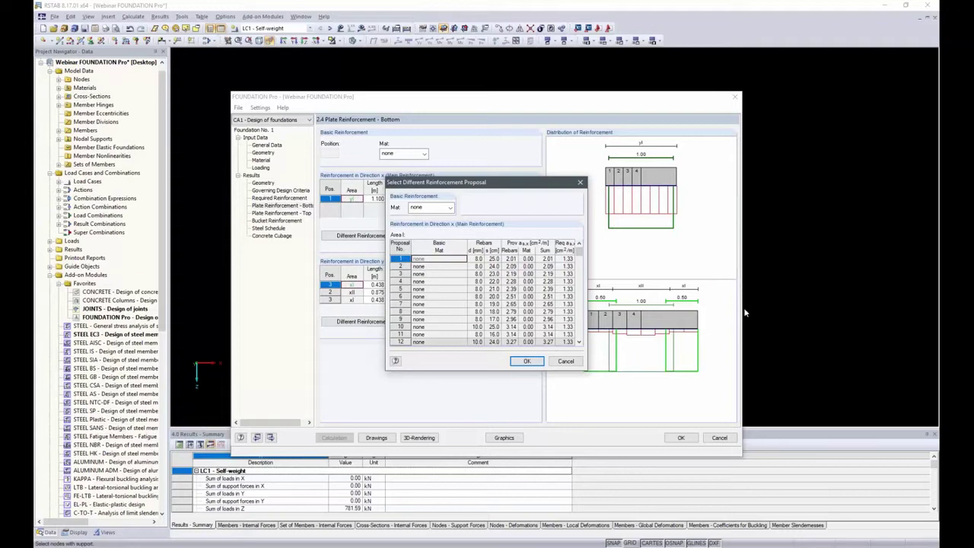
left_click(527, 361)
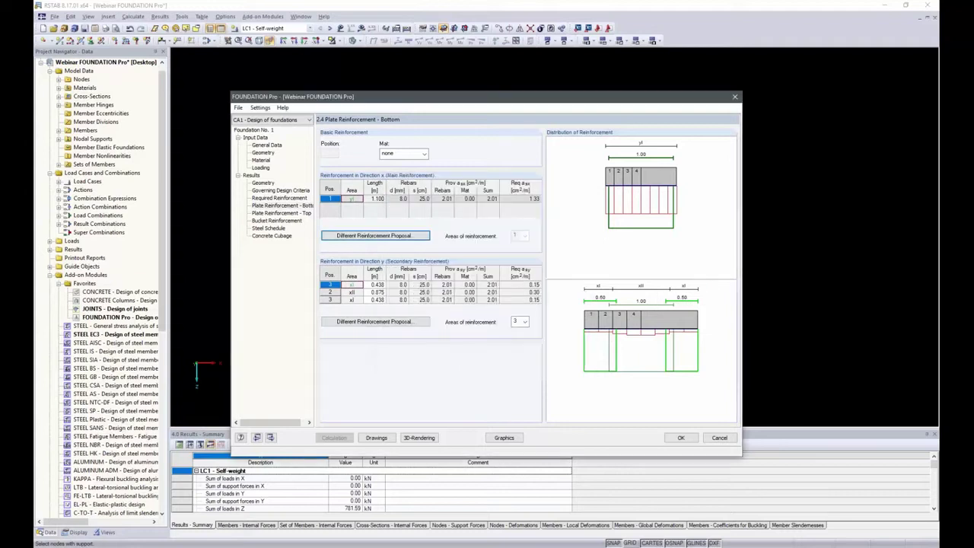
left_click(276, 221)
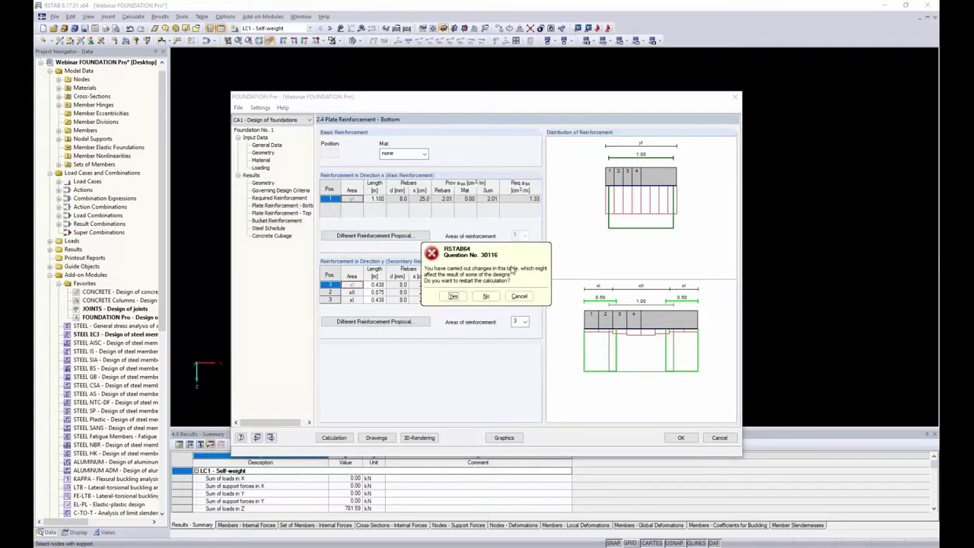
left_click(519, 296)
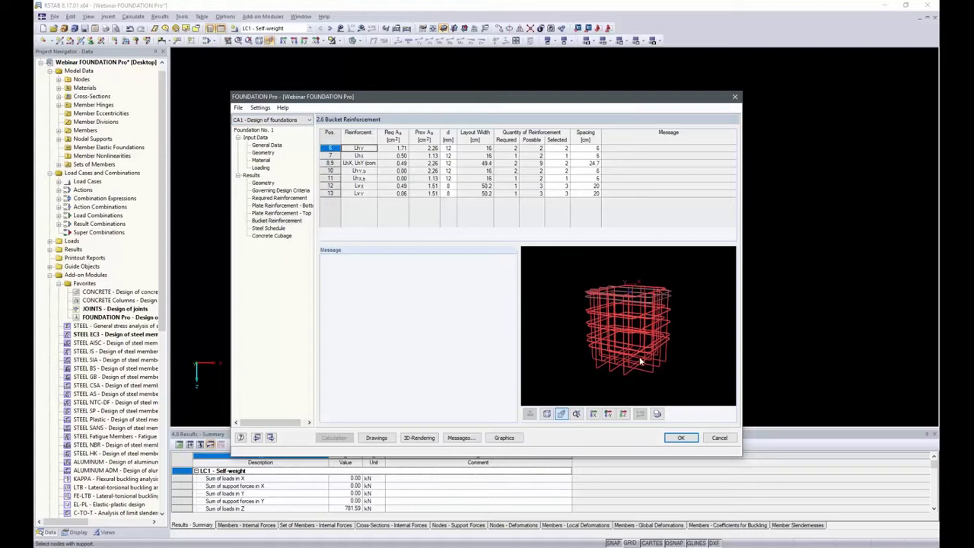
Examine the bucket reinforcement cage, followed by the steel schedule and the concrete cubage of foundation No. 1.
middle_click_drag(653, 338, 668, 316, "ctrl")
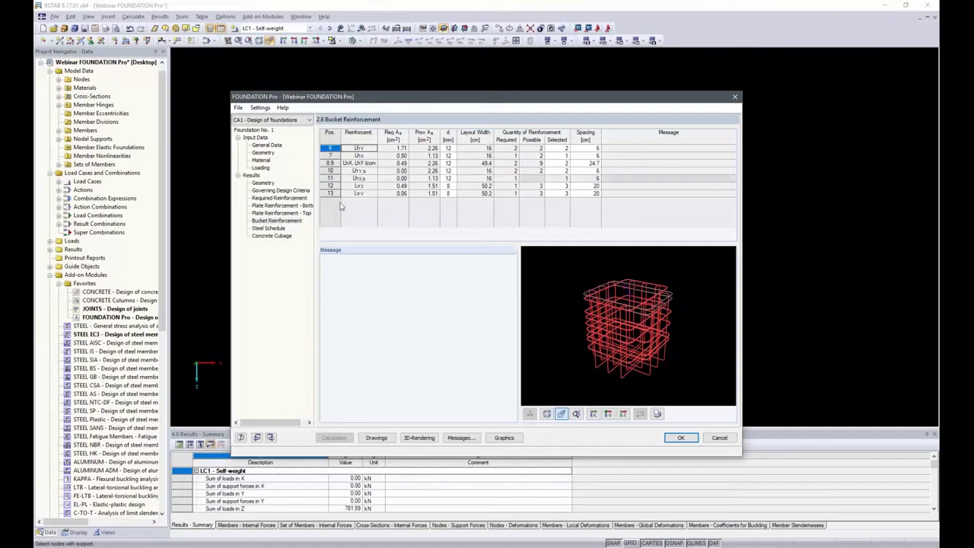
left_click(270, 228)
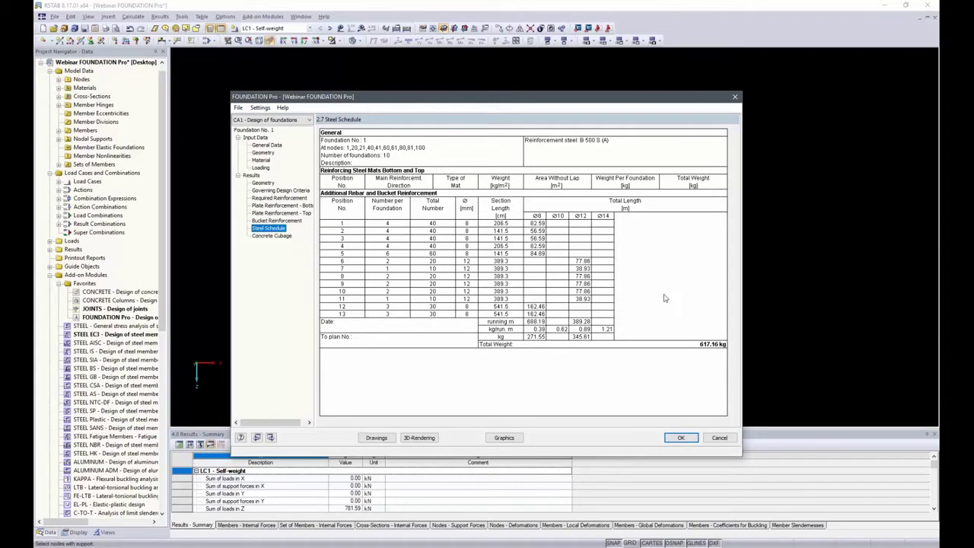
left_click(270, 236)
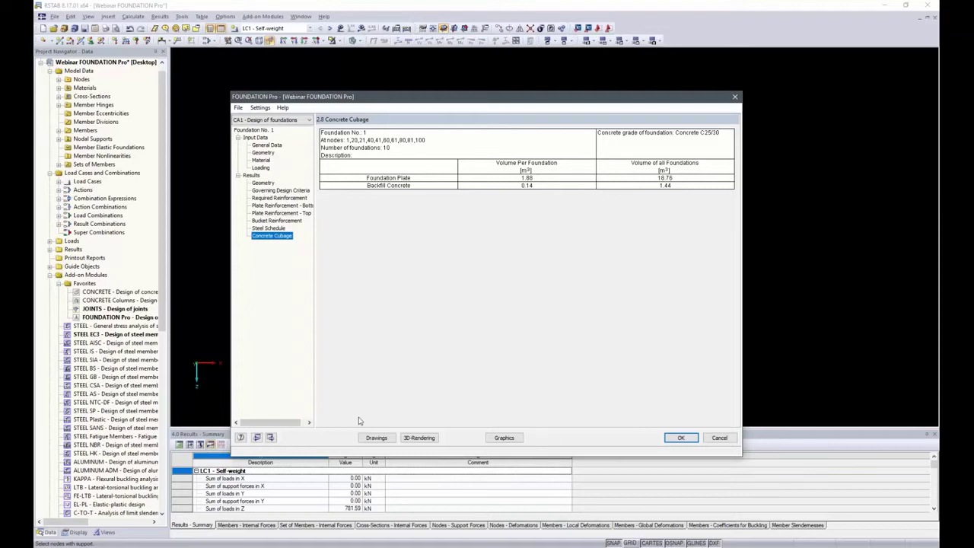
Open the 3D rendering of the block foundation and show its dimensions.
left_click(418, 438)
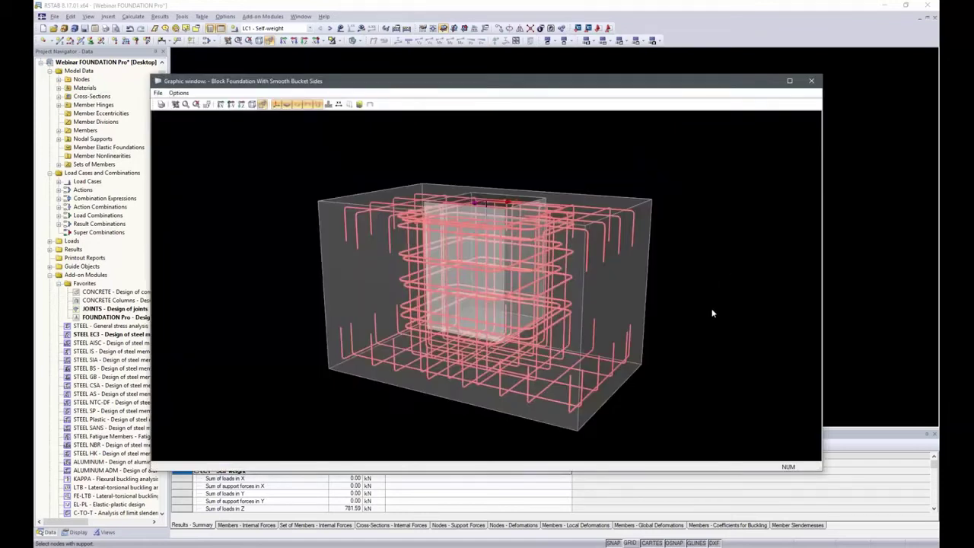
middle_click_drag(713, 312, 733, 307, "ctrl")
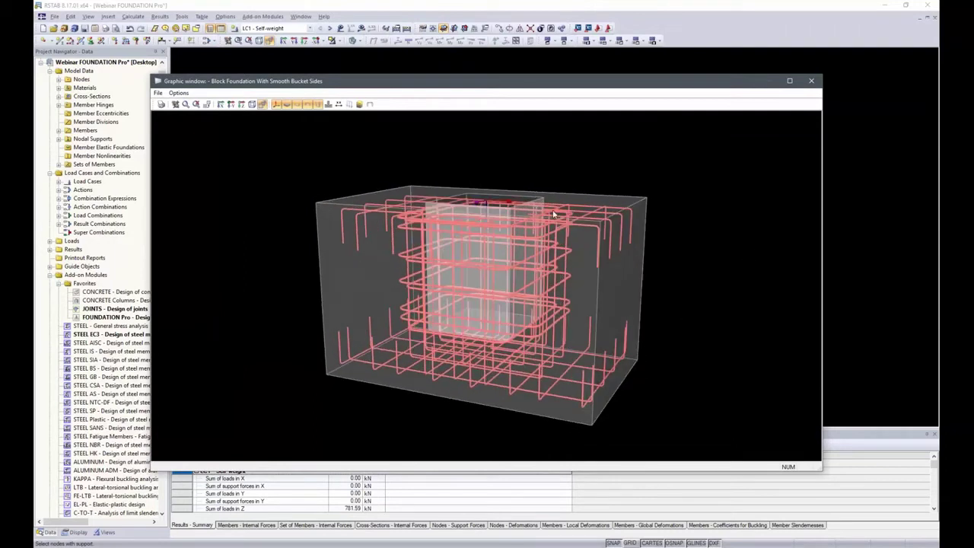
left_click(339, 105)
middle_click_drag(611, 175, 679, 170, "ctrl")
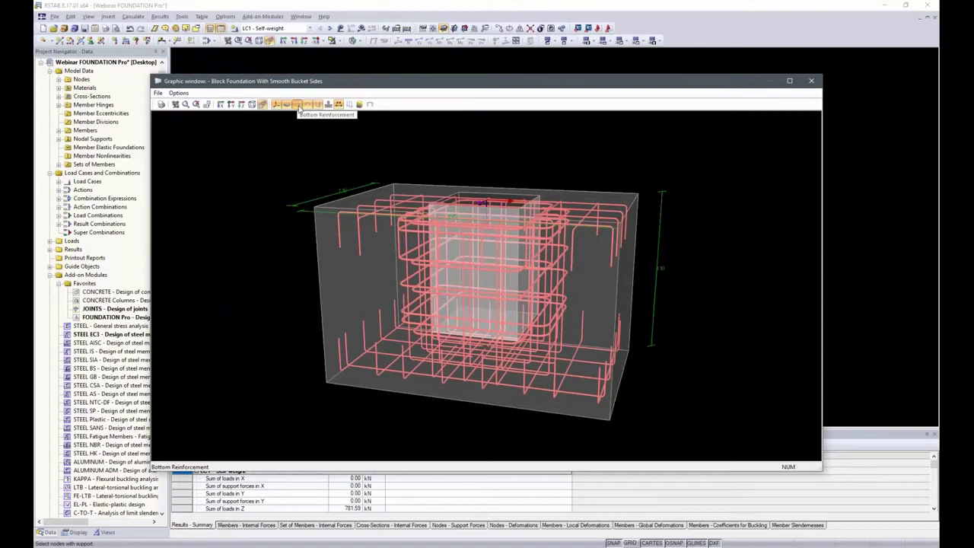
Inspect the bottom, top and bucket reinforcement separately in the 3D rendering by hiding and restoring each group.
left_click(299, 105)
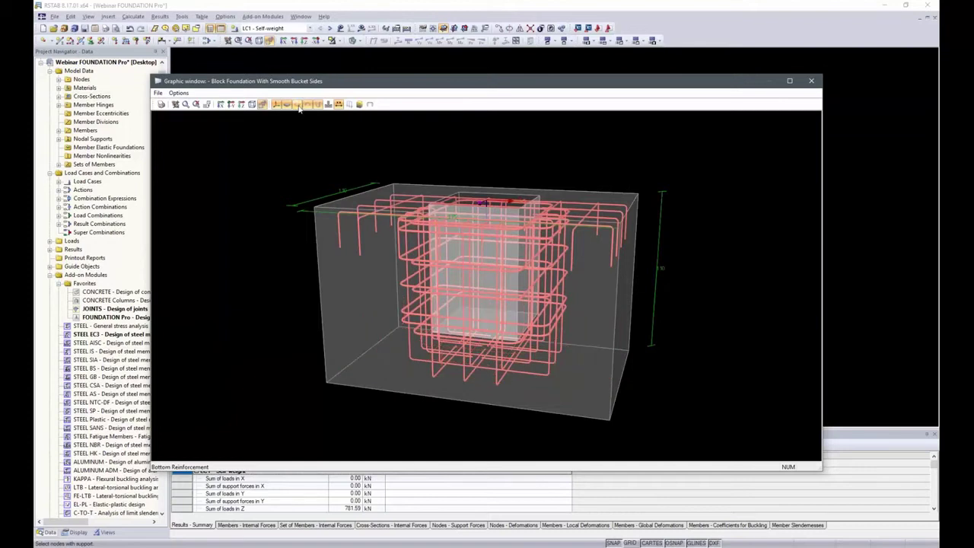
left_click(309, 105)
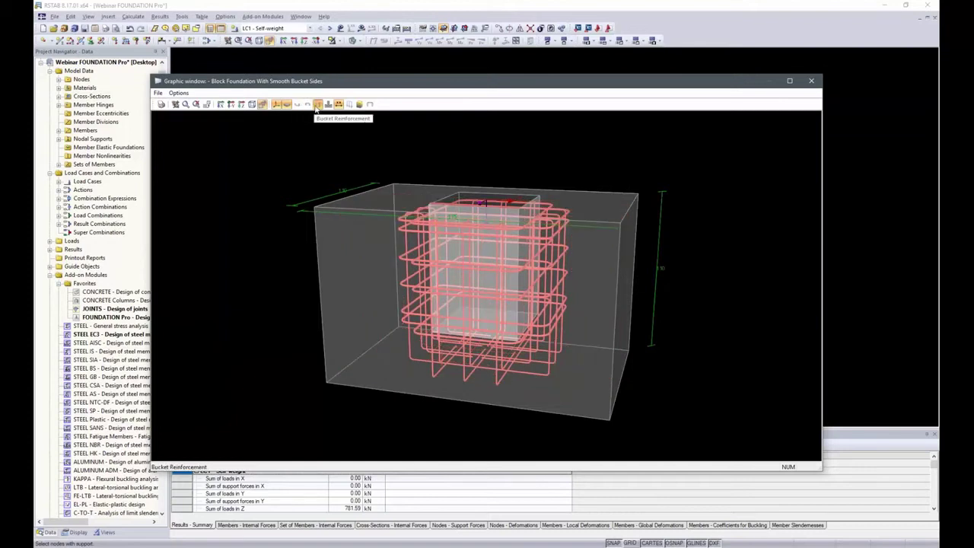
left_click(306, 107)
left_click(306, 106)
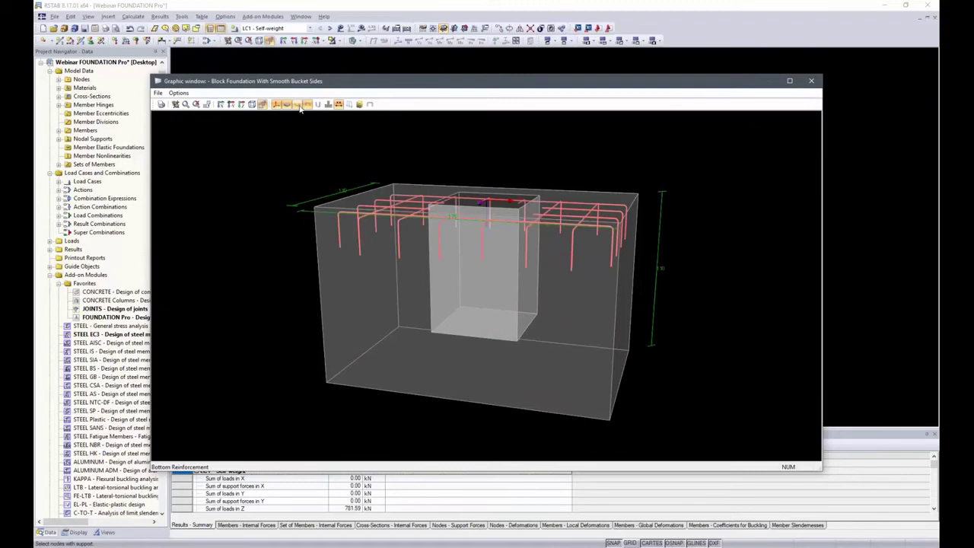
left_click(319, 106)
left_click(318, 105)
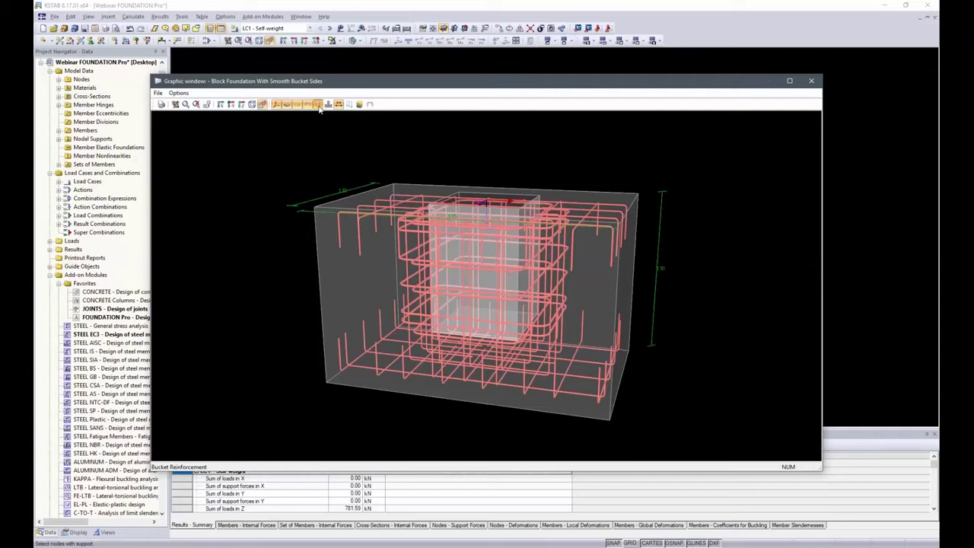
Show the soil profile beside the foundation, examine its layers over the full depth without perspective, and close the rendering.
scroll(304, 209, "down", 3)
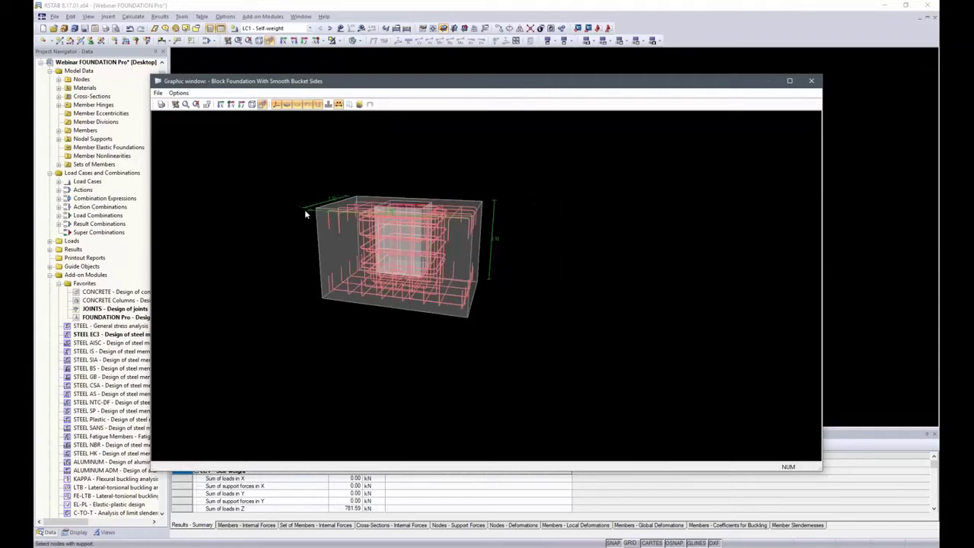
left_click(359, 104)
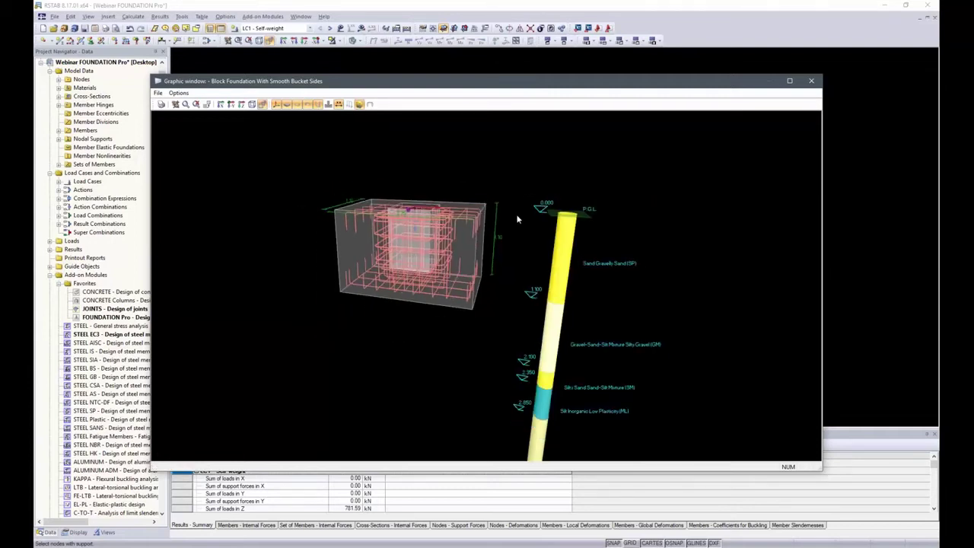
middle_click_drag(465, 266, 476, 250, "ctrl")
scroll(476, 248, "down", 2)
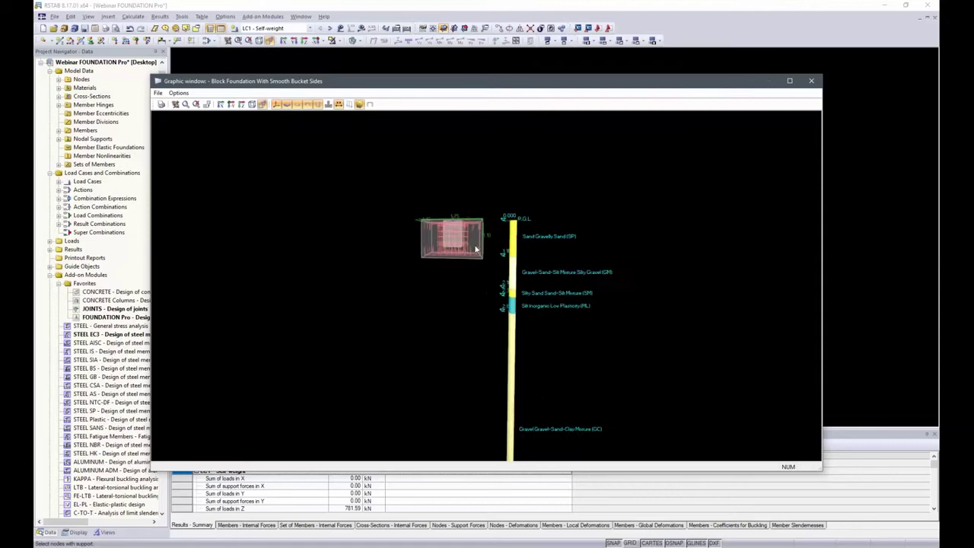
scroll(523, 241, "down", 2)
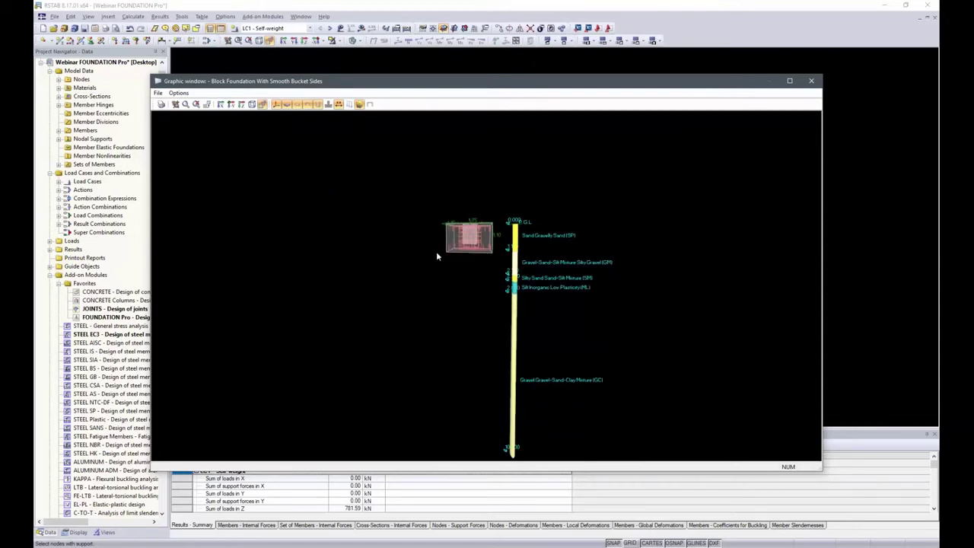
middle_click_drag(478, 305, 382, 213)
scroll(459, 259, "up", 1)
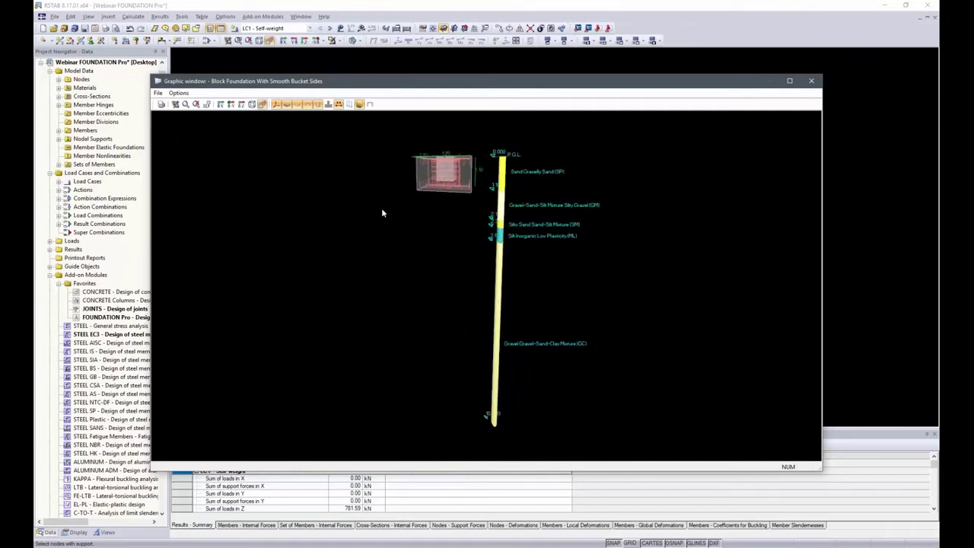
left_click(252, 105)
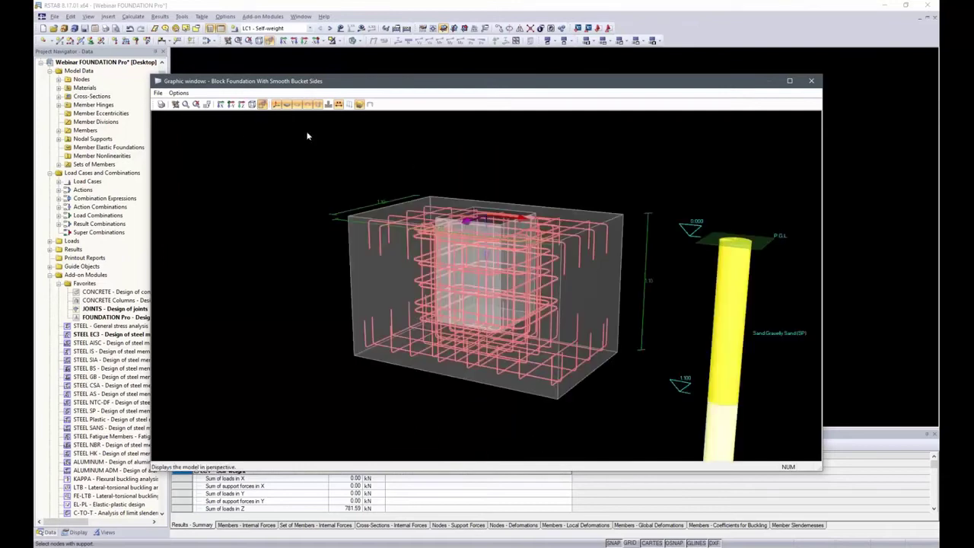
scroll(342, 191, "down", 6)
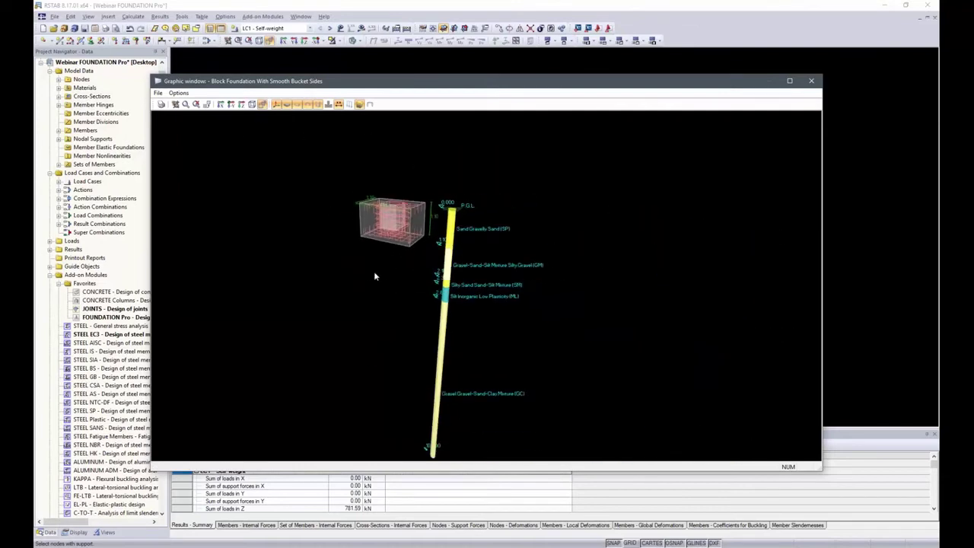
left_click(262, 104)
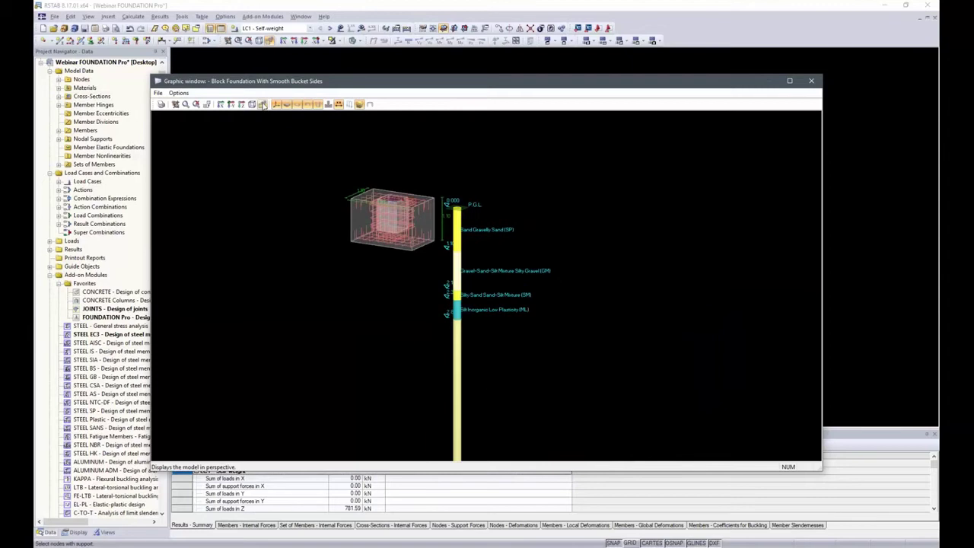
scroll(417, 341, "down", 4)
middle_click_drag(417, 341, 456, 300)
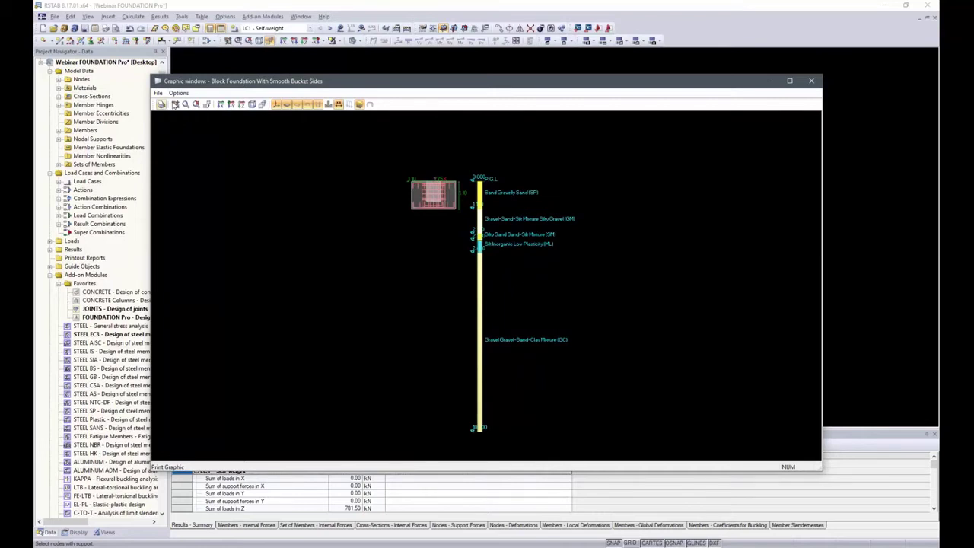
left_click(810, 81)
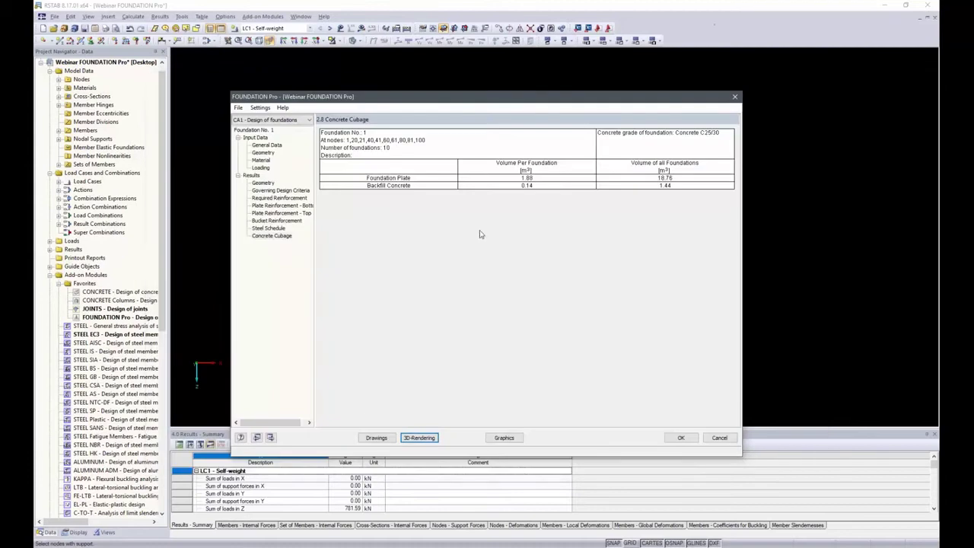
Review the reinforcement drawings of the plates and the bucket wall section, and check where reinforcement drawings are exported as DXF.
left_click(376, 438)
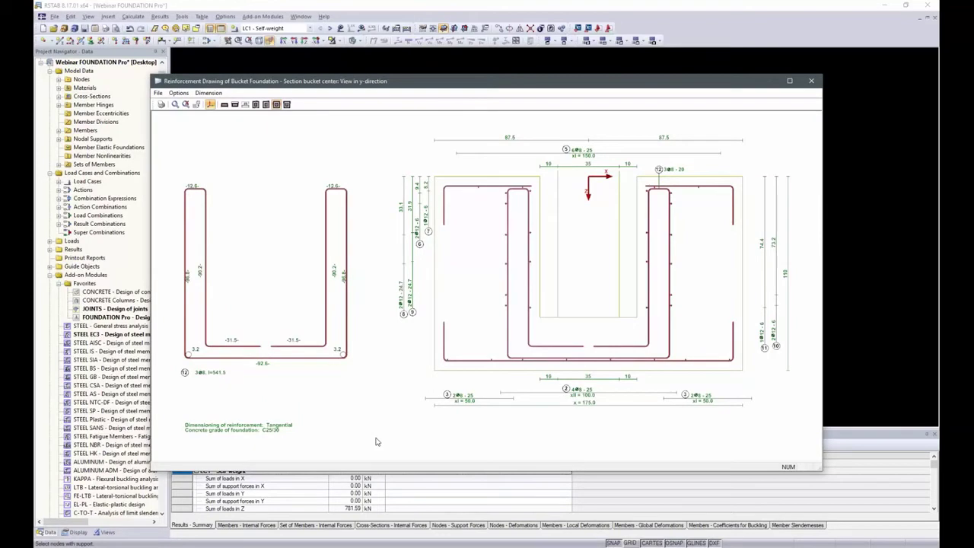
left_click(234, 105)
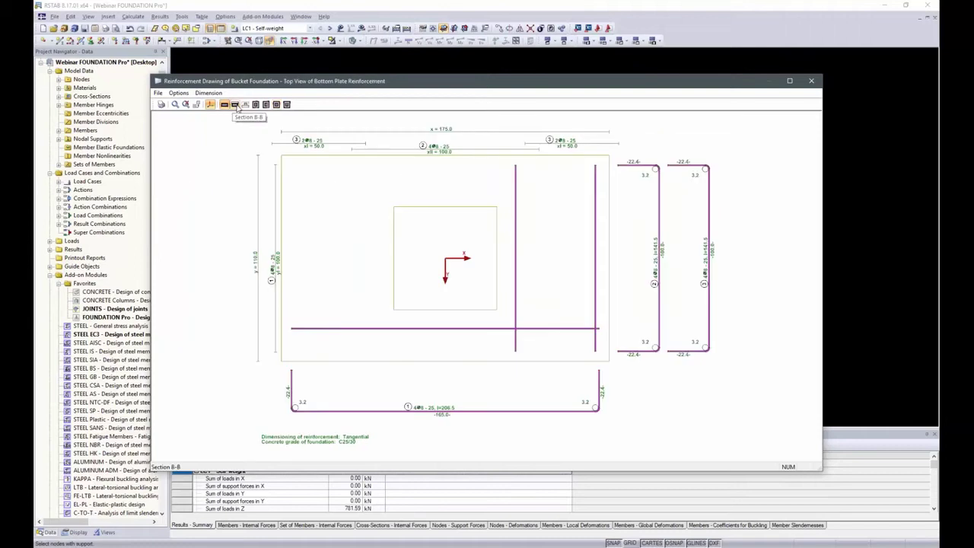
left_click(235, 104)
left_click(255, 104)
left_click(265, 104)
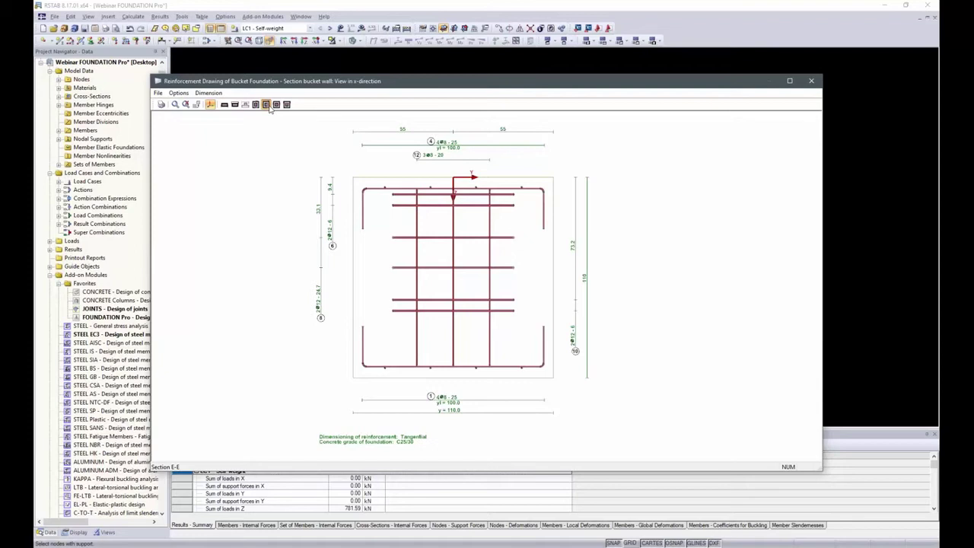
left_click(811, 80)
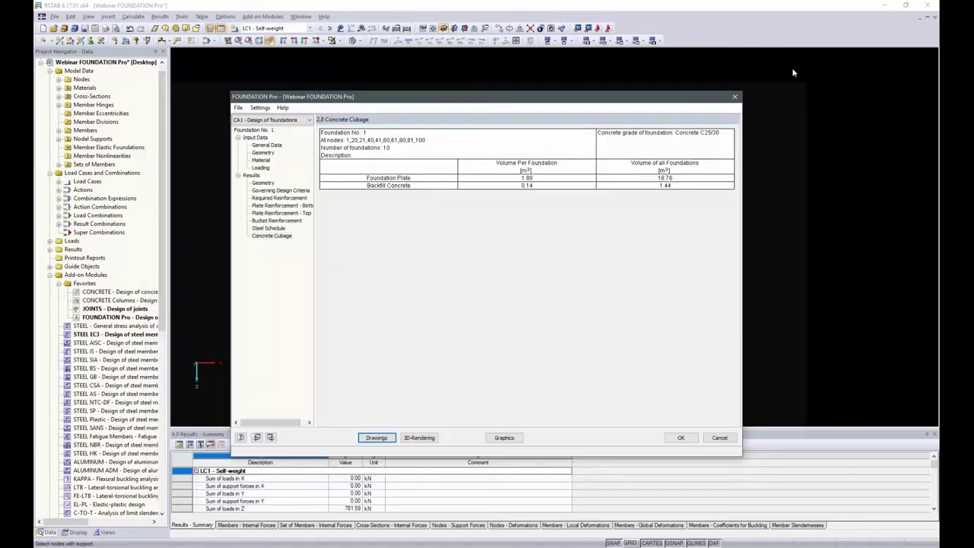
left_click(238, 108)
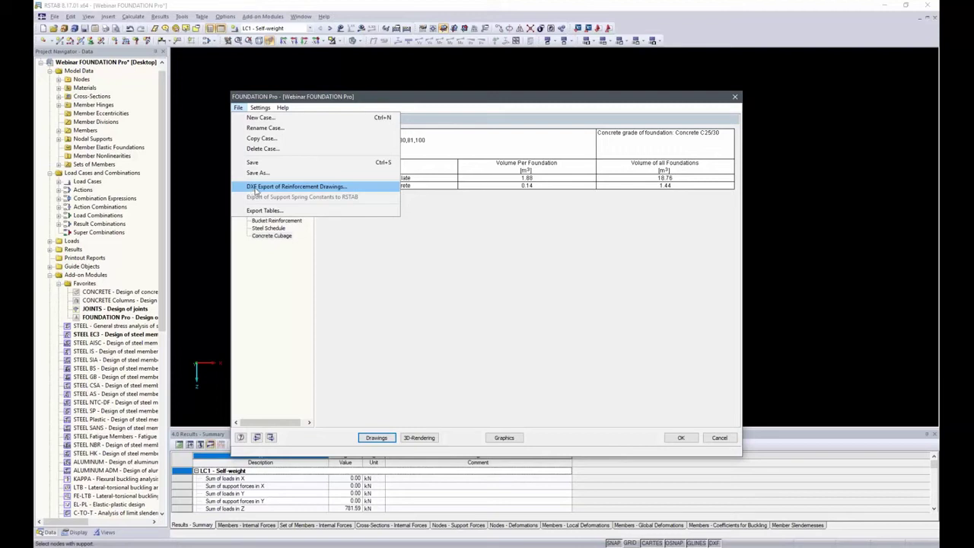
left_click(471, 233)
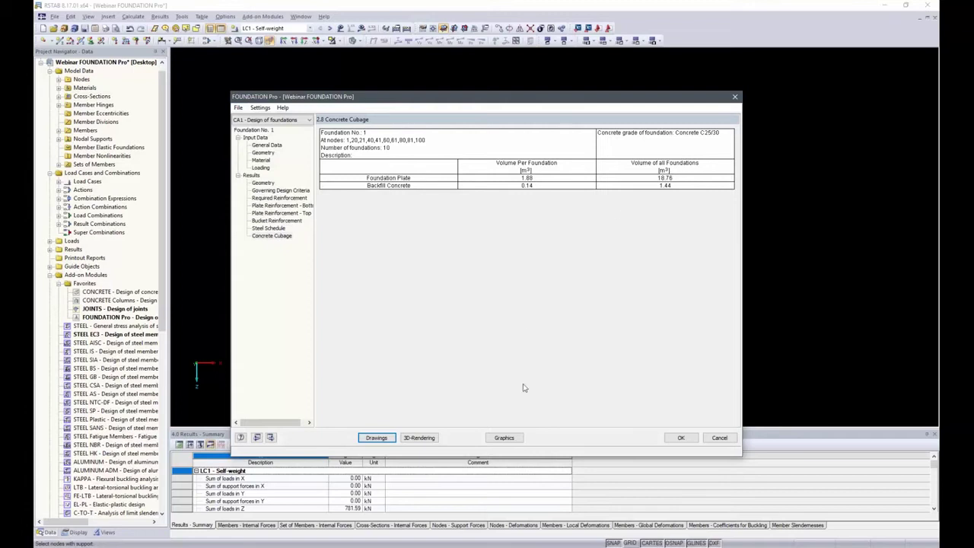
Display the designed foundations graphically in the RSTAB hall model and examine them in an oblique view and from the front.
left_click(505, 439)
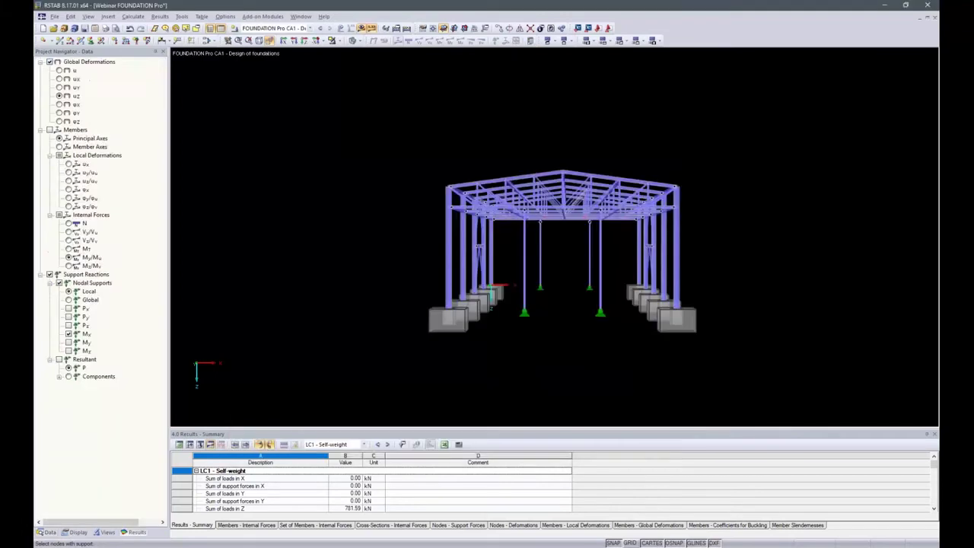
middle_click_drag(806, 250, 585, 378, "ctrl")
scroll(585, 378, "up", 3)
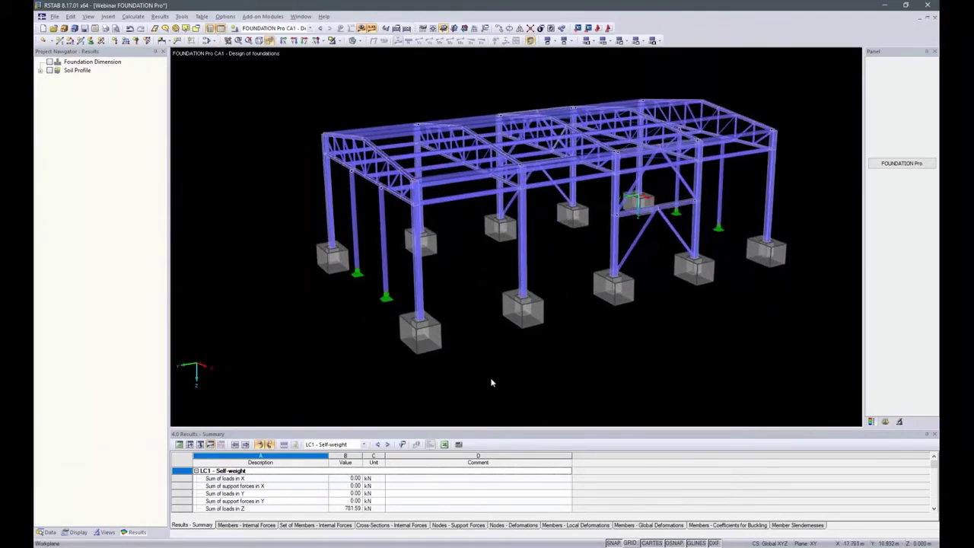
middle_click_drag(474, 387, 484, 381)
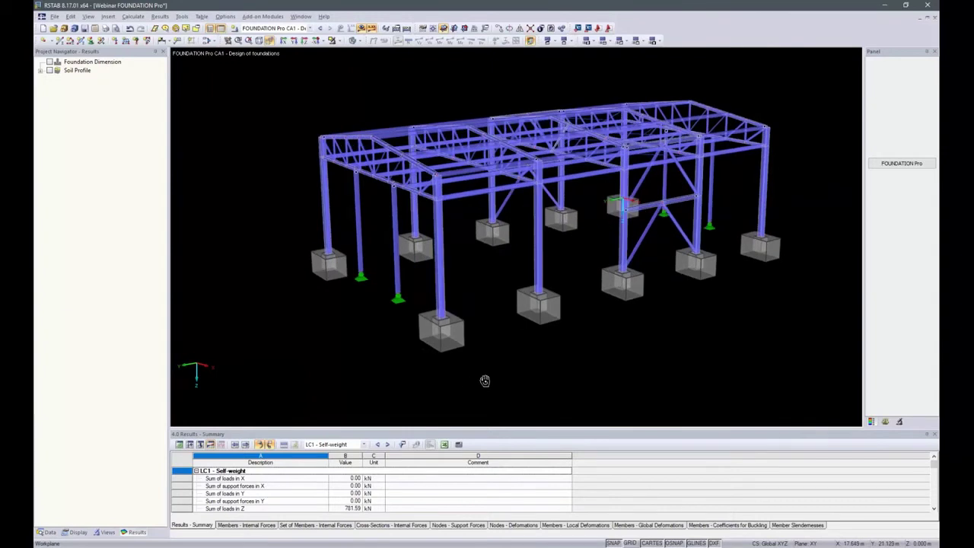
middle_click_drag(485, 381, 704, 331, "ctrl")
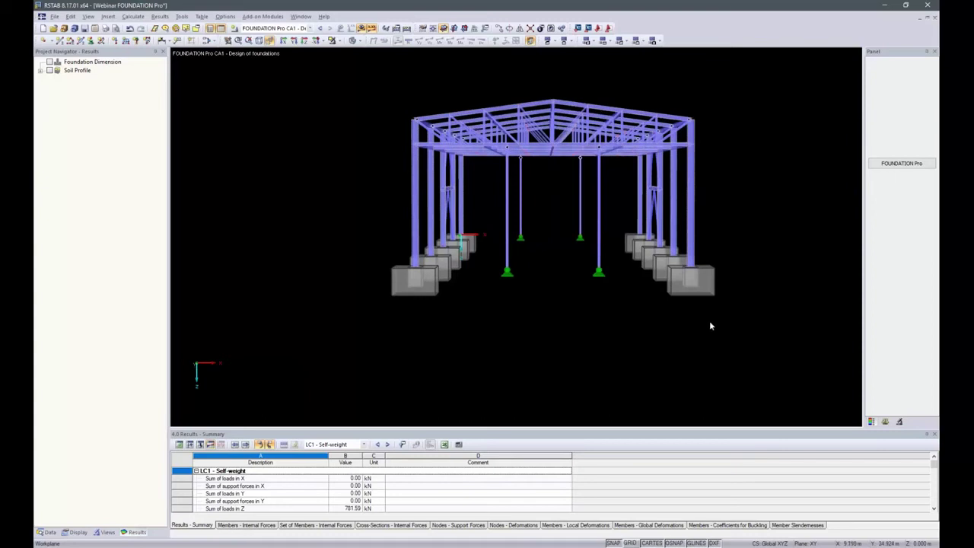
Return to FOUNDATION Pro, copy foundation No. 1 as No. 2 for nodes 109,110,125,126, and set its type to foundation plate.
left_click(905, 166)
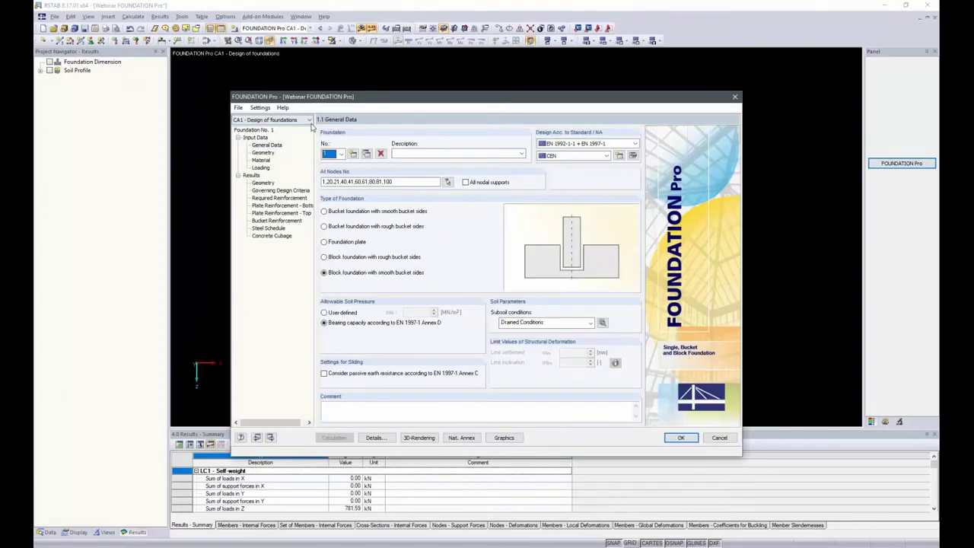
left_click(367, 154)
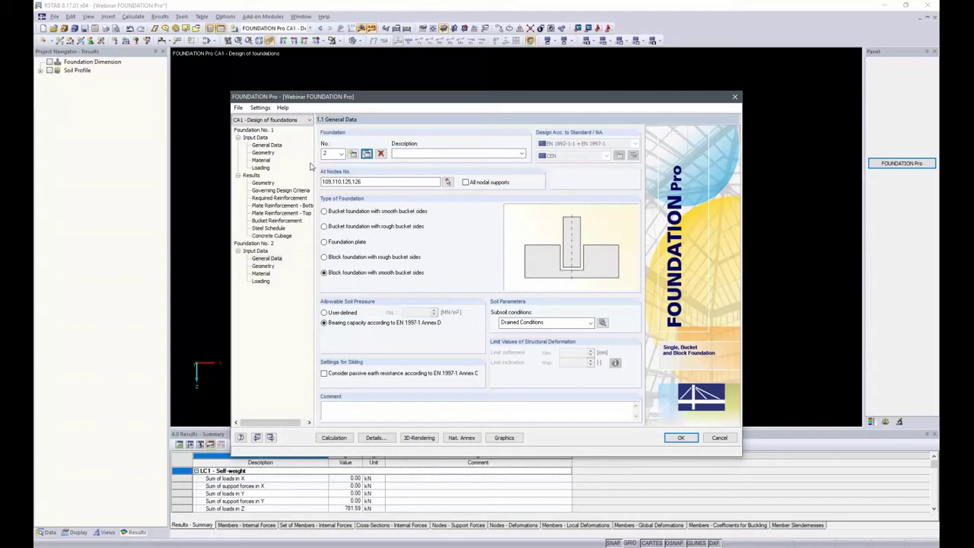
left_click(325, 242)
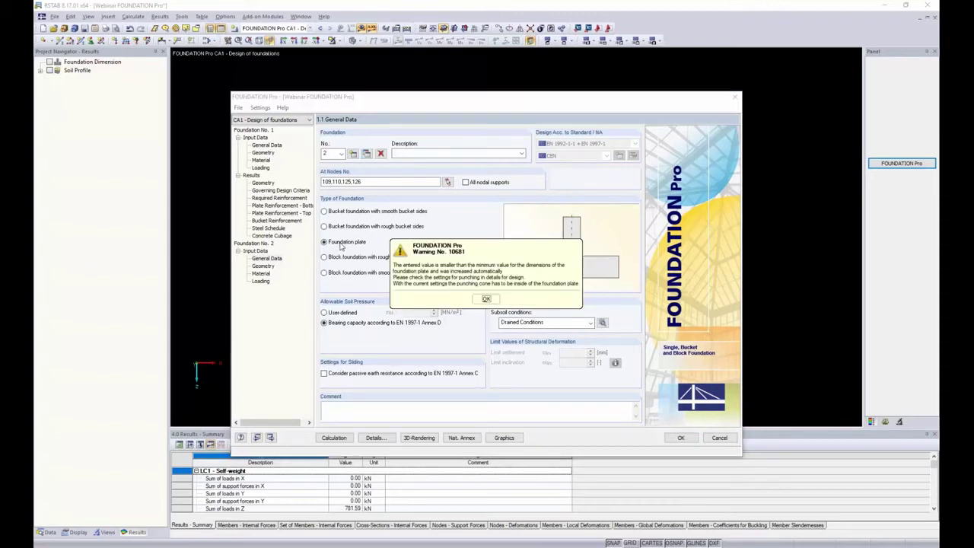
left_click(486, 298)
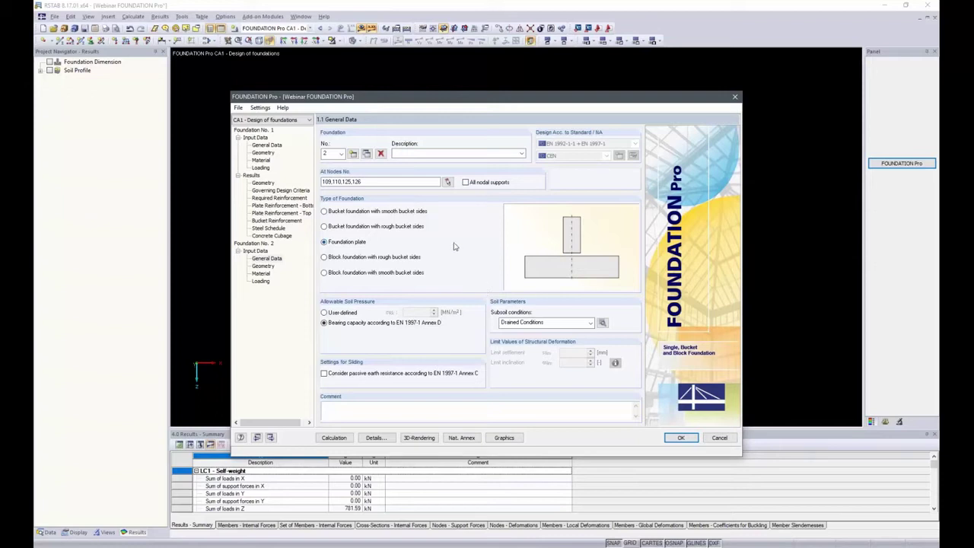
Set the column dimensions of foundation No. 2 to 20 cm in both directions.
left_click(266, 266)
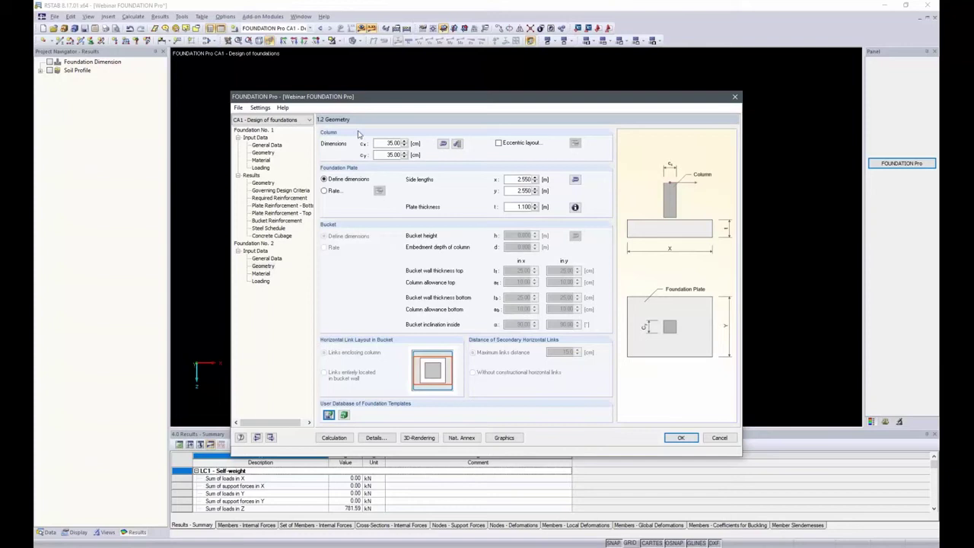
left_click(442, 144)
double_click(394, 143)
type("20")
key("Tab")
Set foundation No. 2's plate thickness to 0.8 m and its side length in y to 1.8 m.
double_click(522, 206)
key("BackSpace")
left_click(523, 191)
type("8")
double_click(522, 191)
key("BackSpace")
left_click(516, 180)
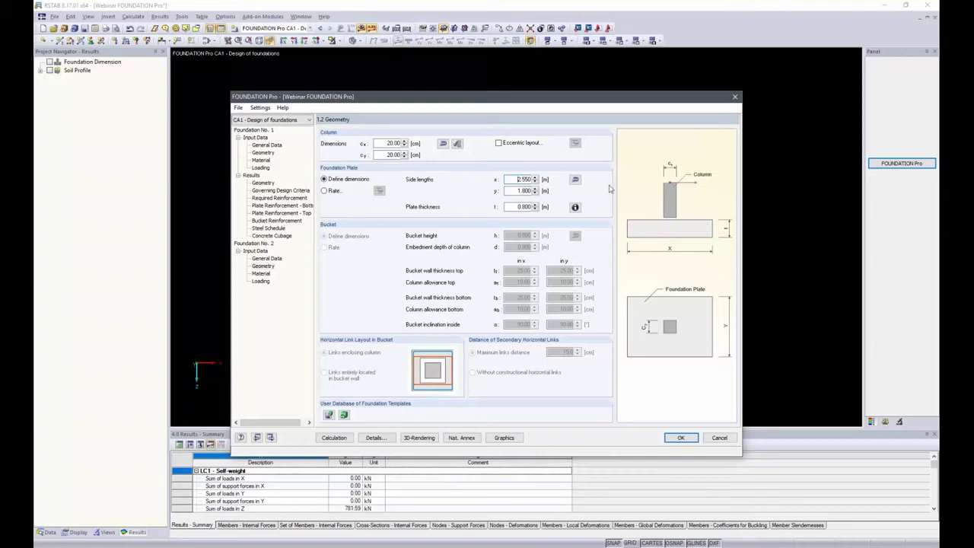
Specify in the design details that foundation No. 2's plate is designed without bending reinforcement according to 12.9.3.
left_click(375, 437)
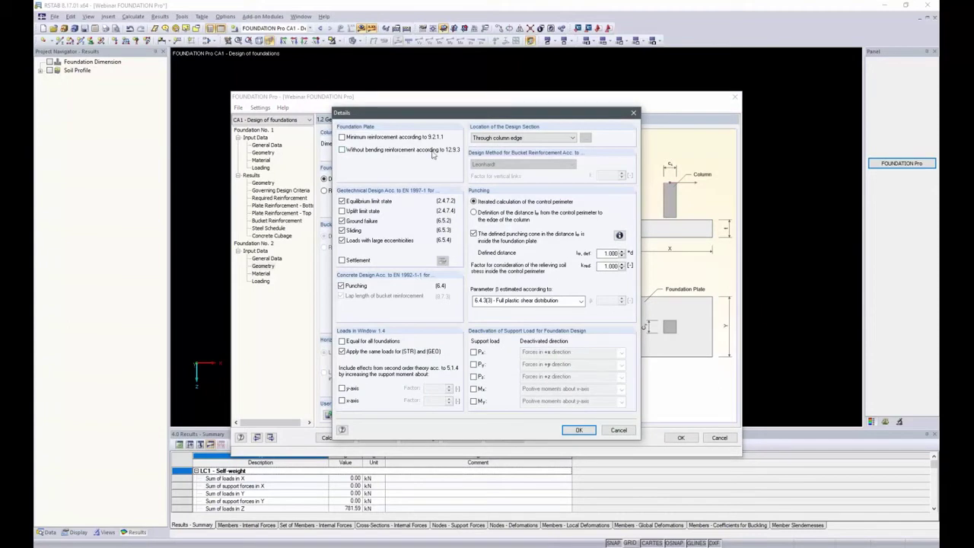
left_click(342, 151)
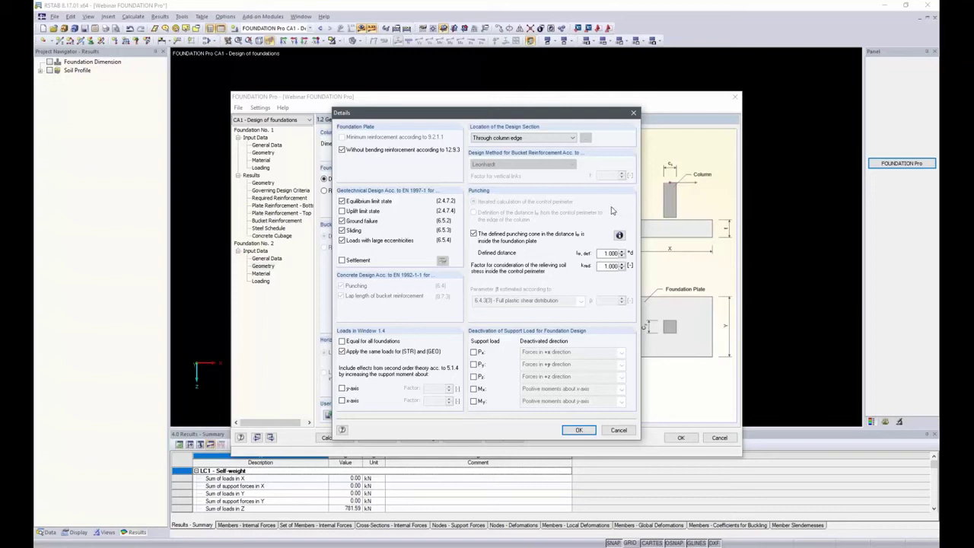
left_click(574, 432)
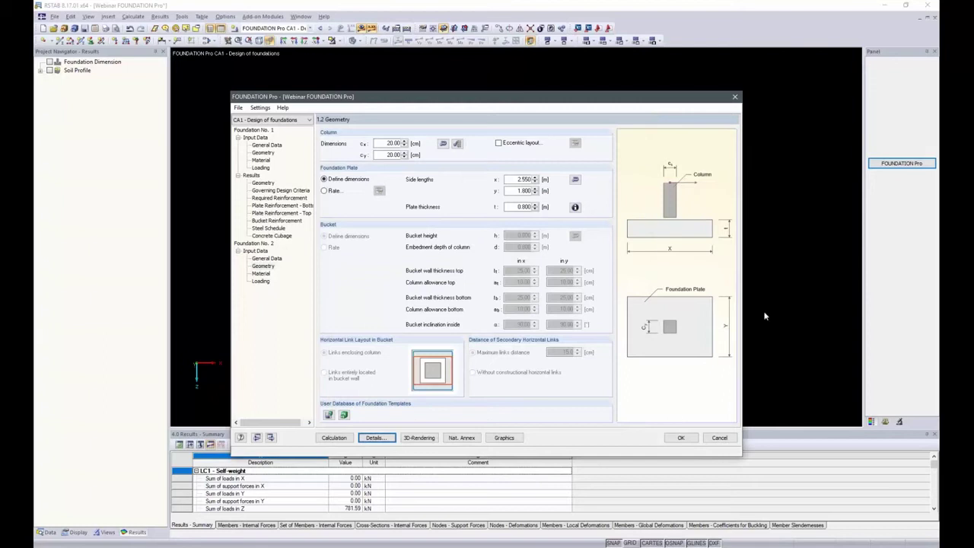
Set both side lengths of foundation No. 2's plate, x and y, to 0.8 m.
double_click(519, 190)
key("Delete")
key("shift+Tab")
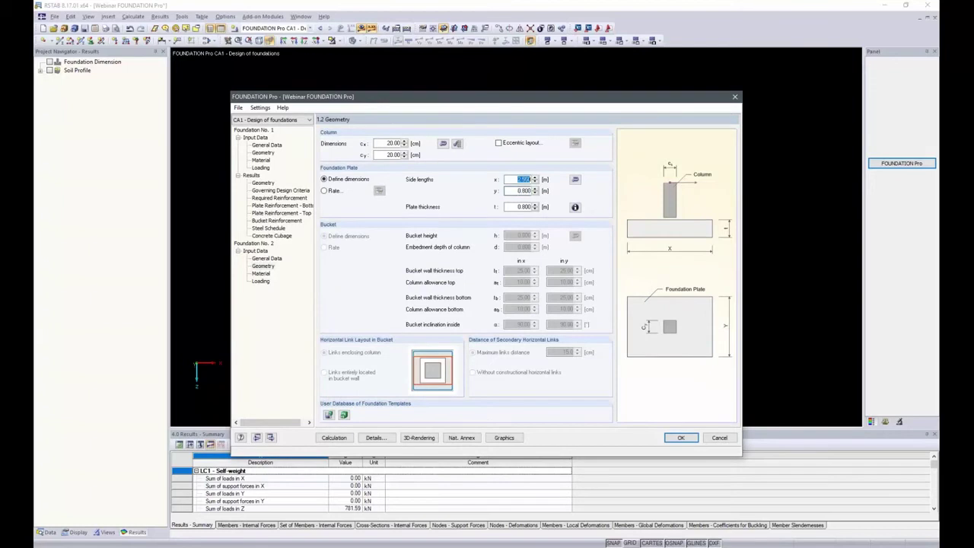
type(".8")
key("Tab")
Check foundation No. 2's materials and loading, then calculate and review its governing design criteria.
left_click(262, 274)
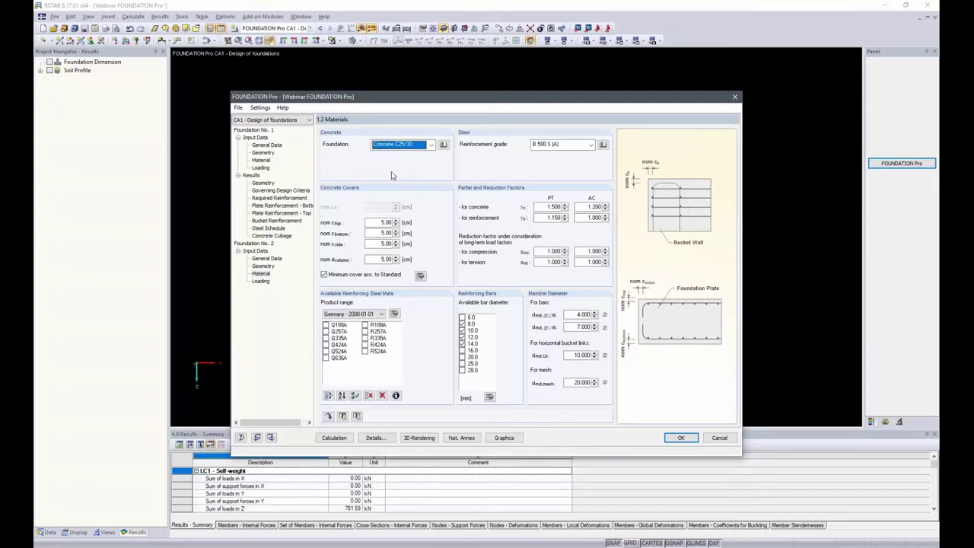
left_click(261, 281)
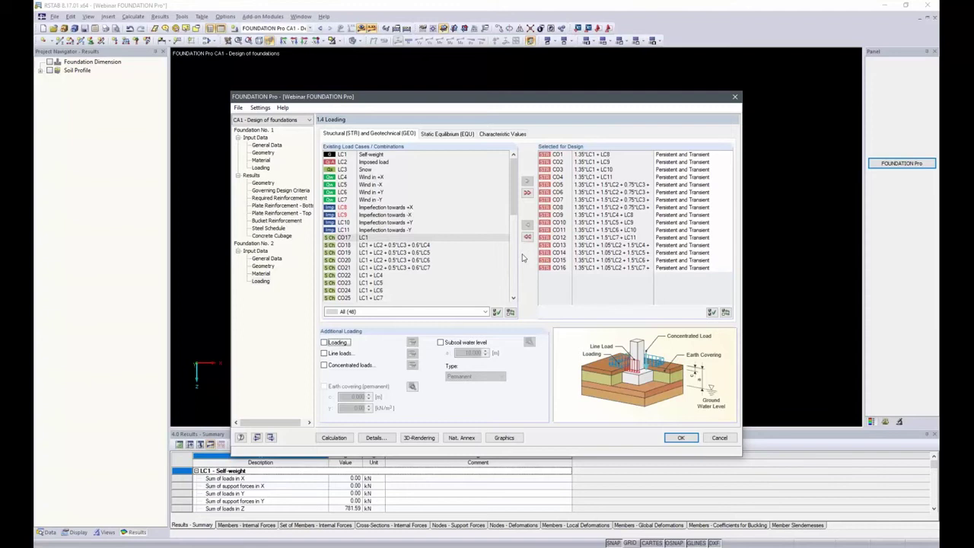
left_click(332, 438)
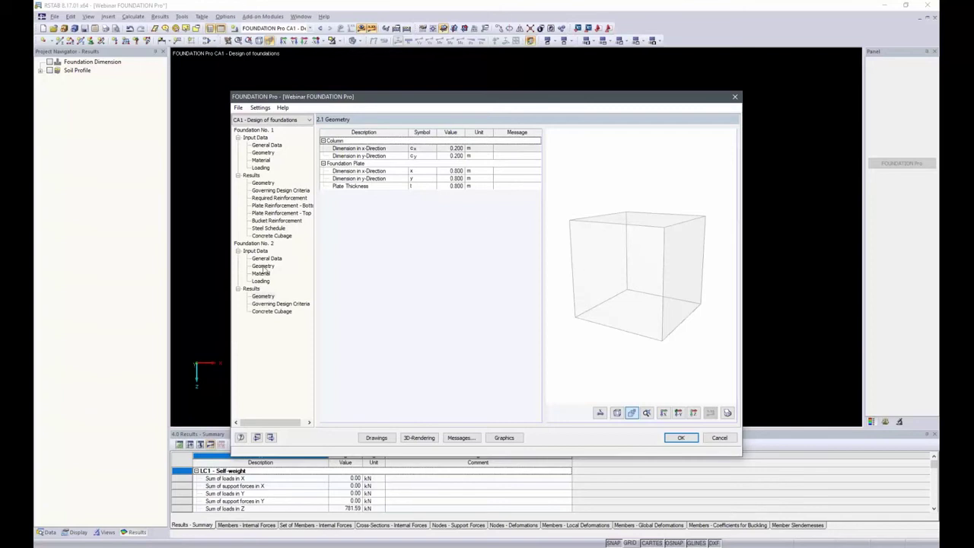
left_click(266, 304)
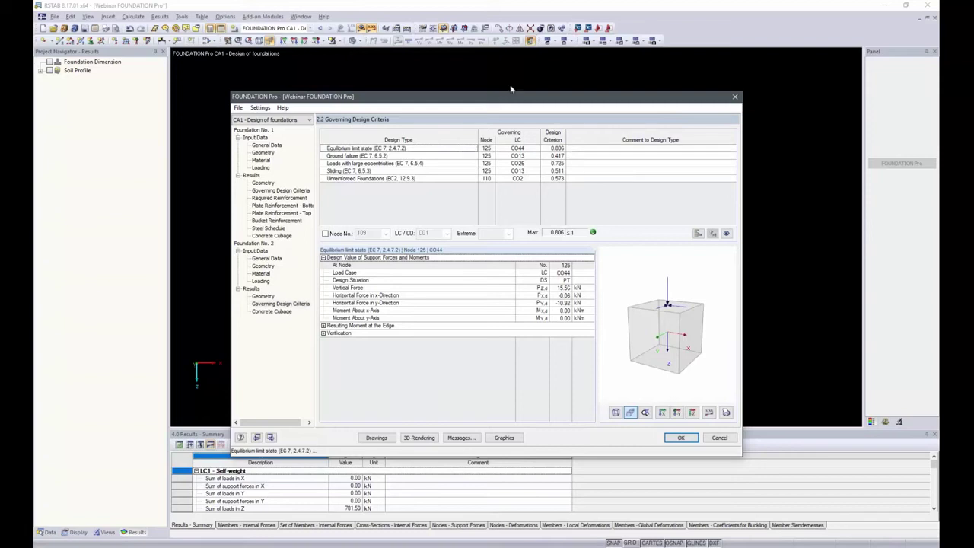
Display all designed foundations graphically in the hall model and examine them in an oblique view.
left_click(504, 437)
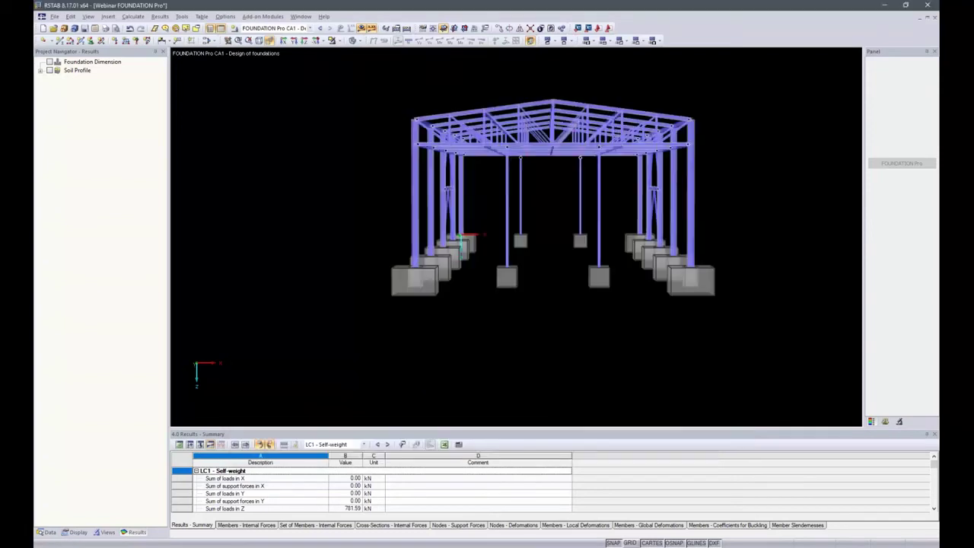
middle_click_drag(778, 237, 706, 282, "ctrl")
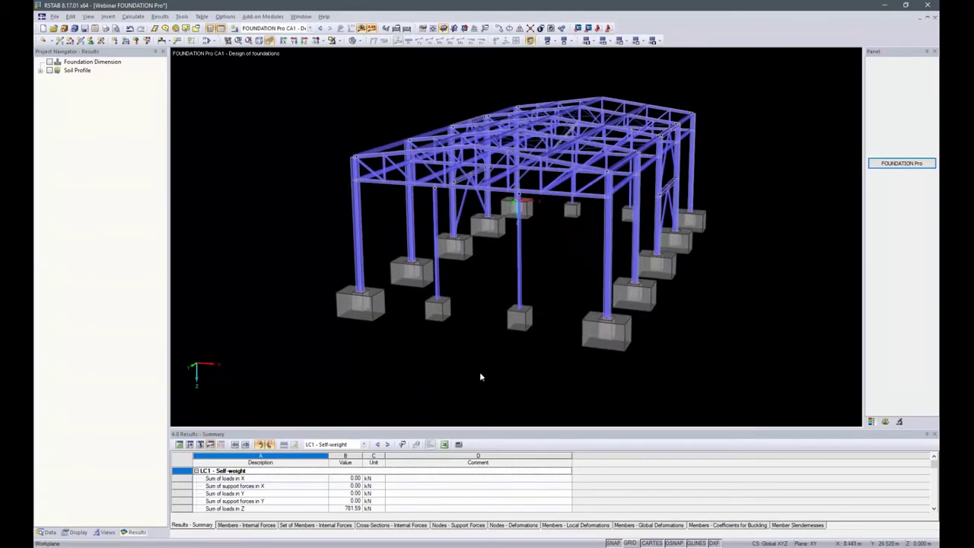
middle_click_drag(456, 363, 648, 298, "ctrl")
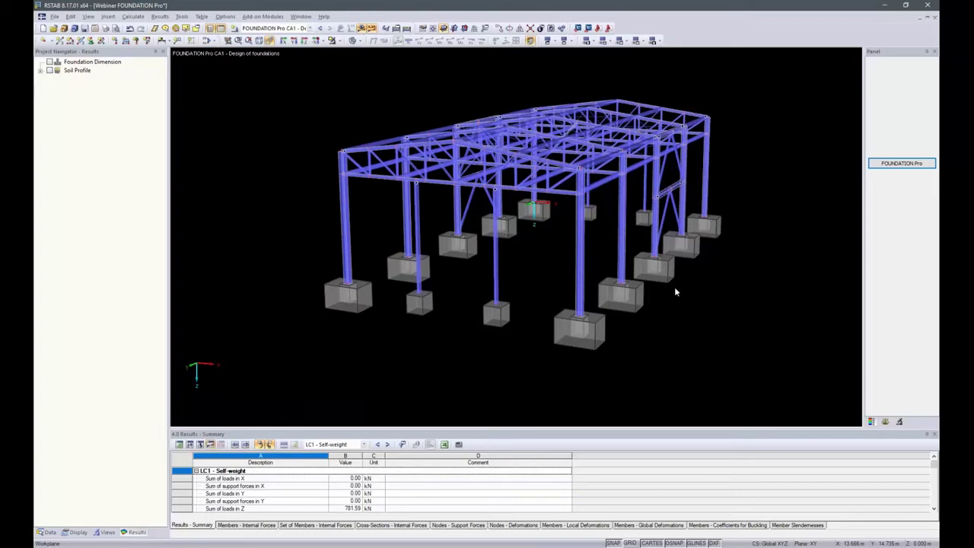
Return to FOUNDATION Pro and activate the settlement design in the details of foundation No. 1.
left_click(903, 165)
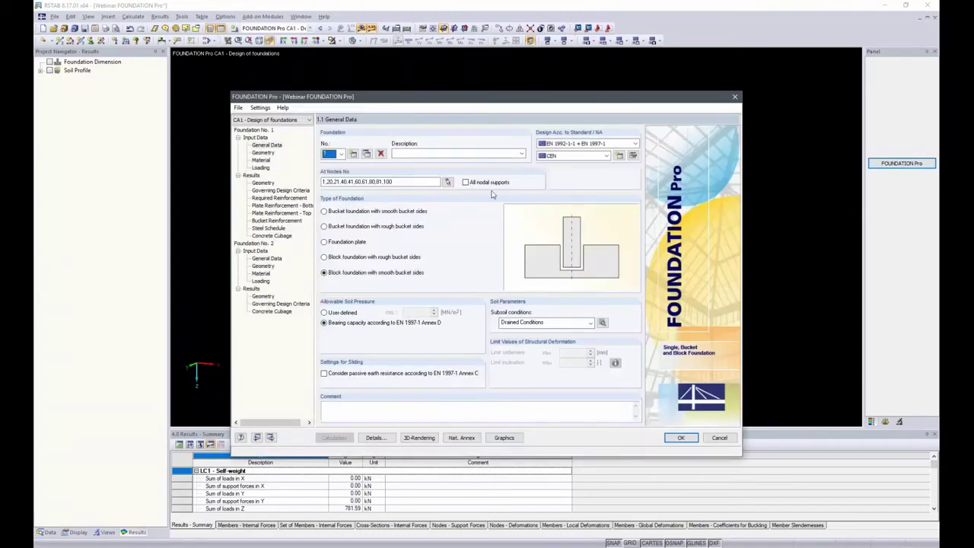
left_click(373, 438)
left_click(342, 260)
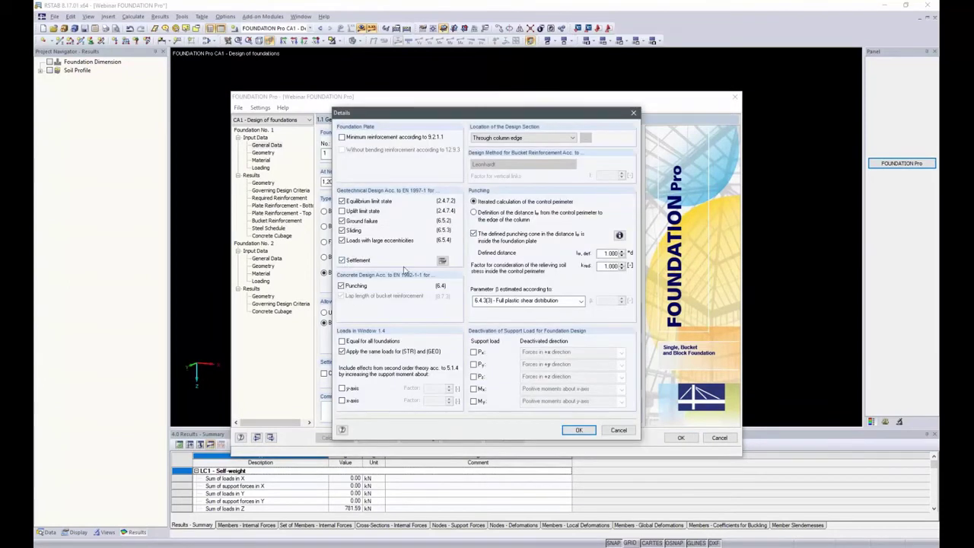
left_click(578, 431)
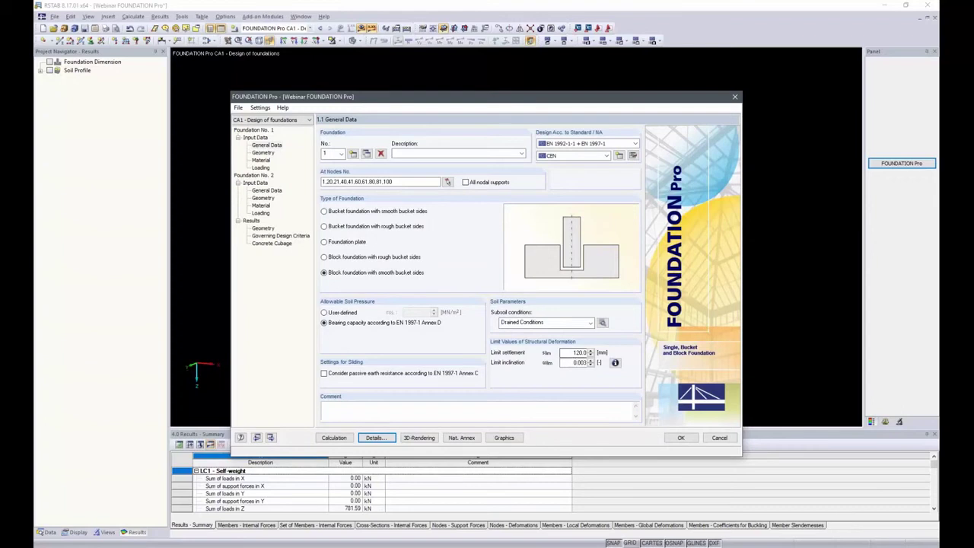
Set the limit settlement of foundation No. 1 to 10 mm and try to run the calculation.
left_click(566, 352)
type("10")
left_click(335, 437)
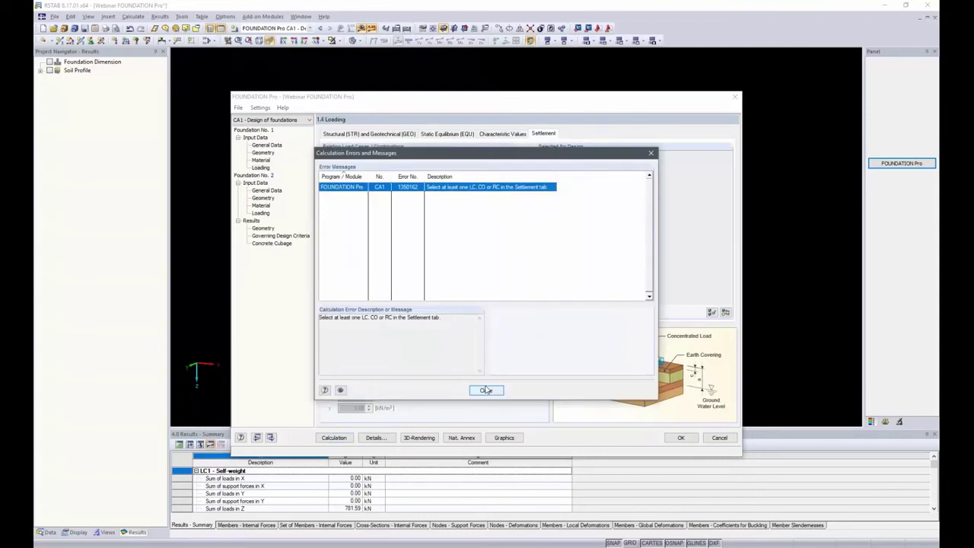
left_click(479, 391)
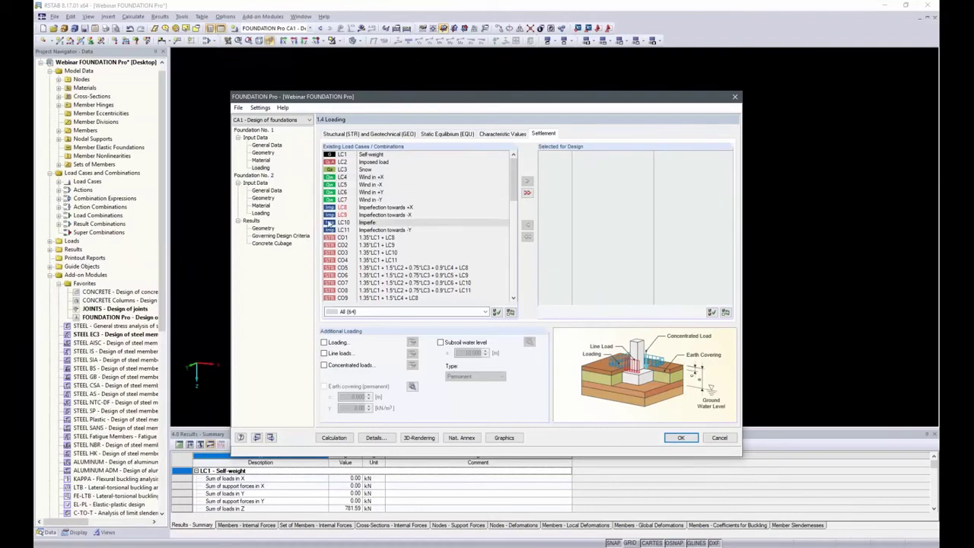
Compare the design details of foundations No. 2 and No. 1, and view the explanatory sketch for the limit inclination.
left_click(267, 190)
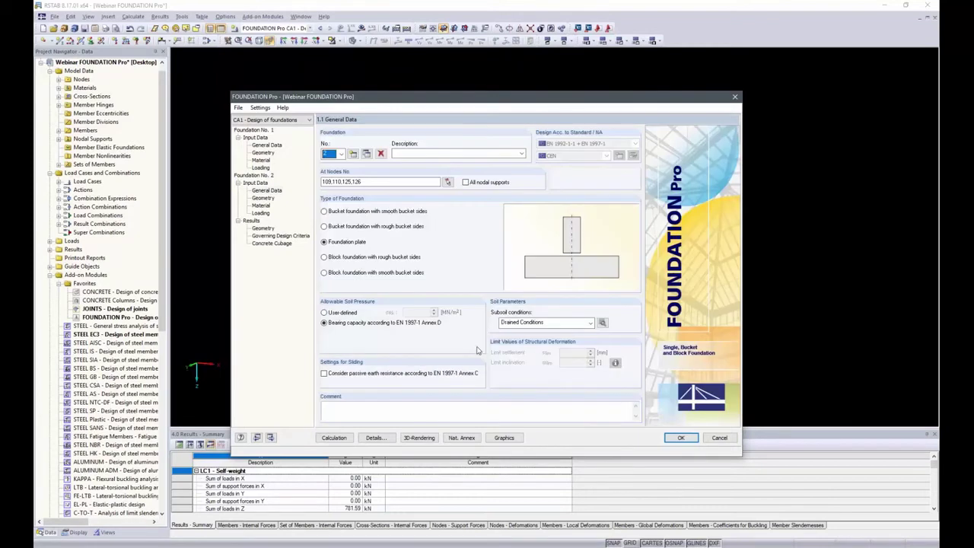
left_click(372, 437)
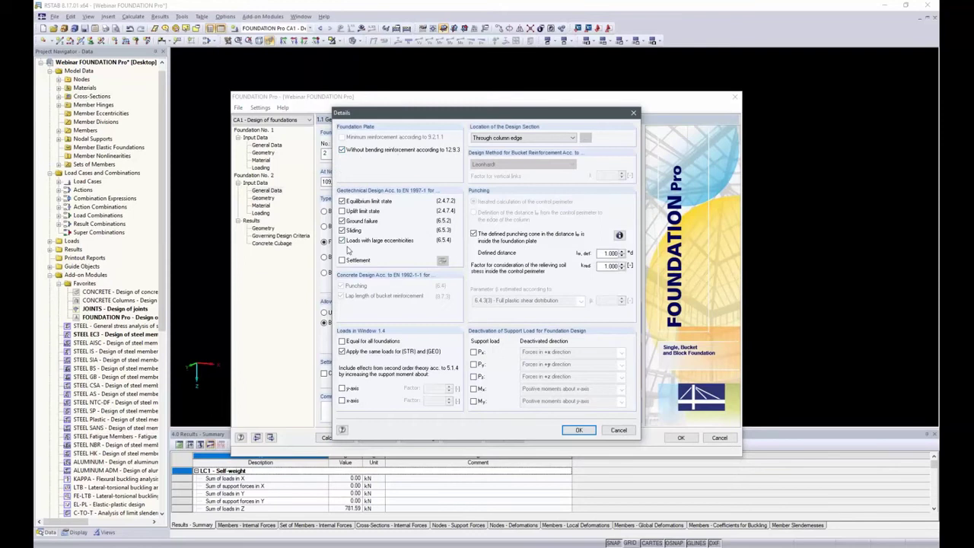
left_click(618, 430)
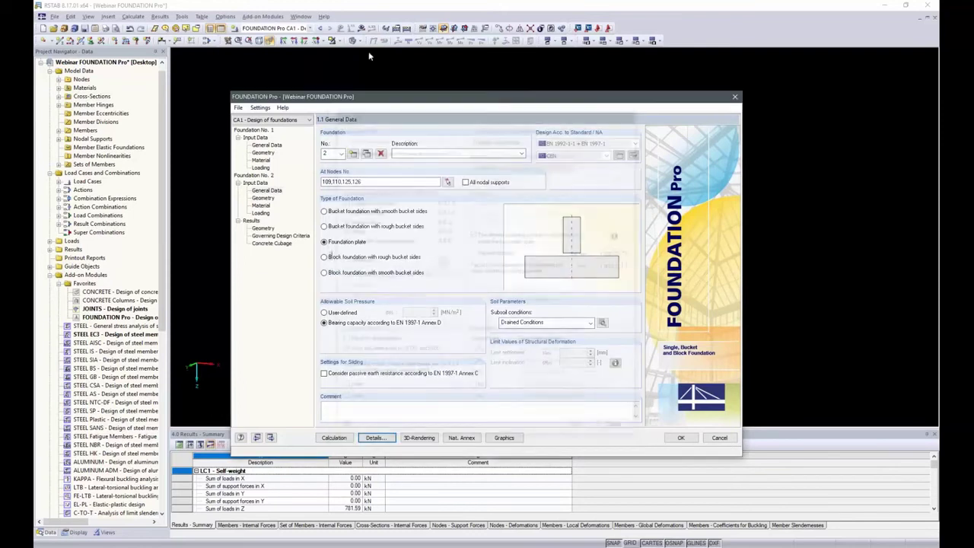
left_click(266, 144)
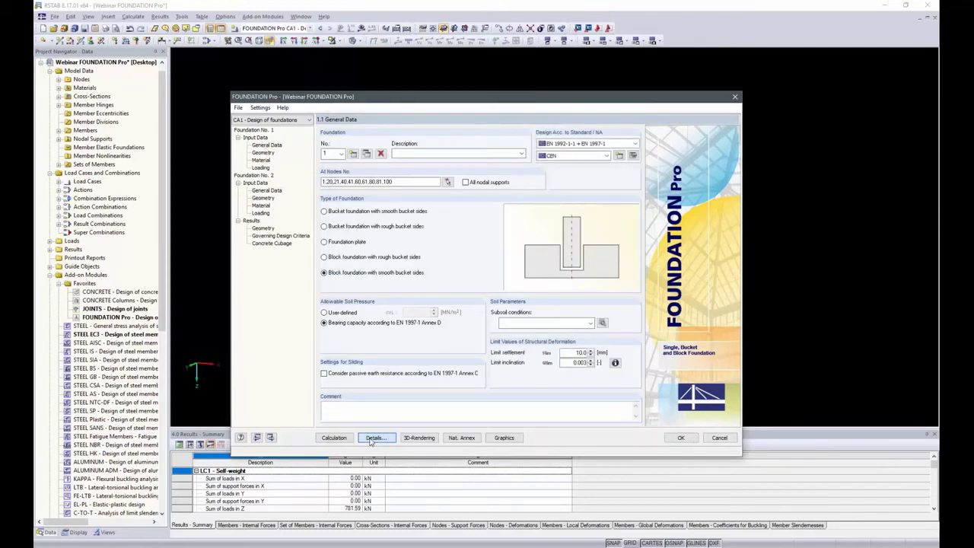
left_click(372, 438)
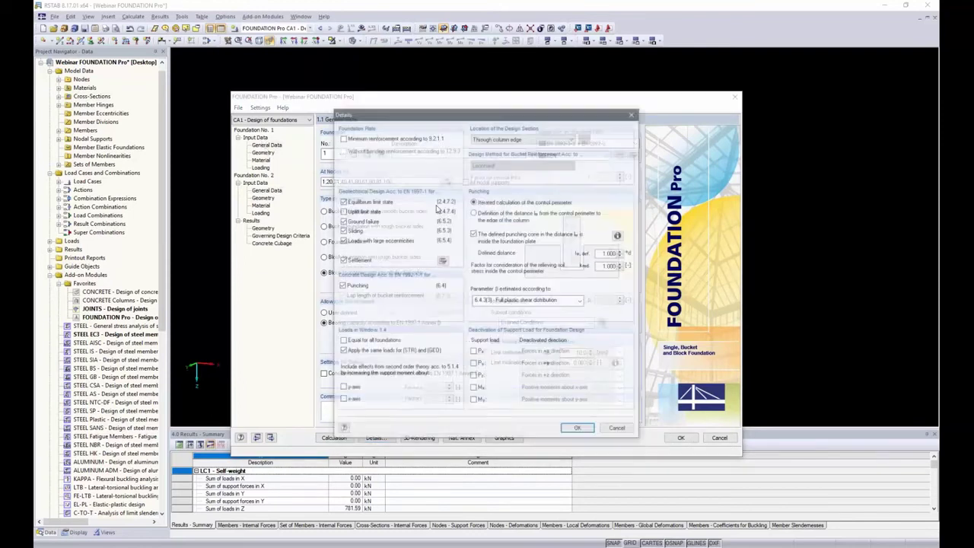
left_click(619, 430)
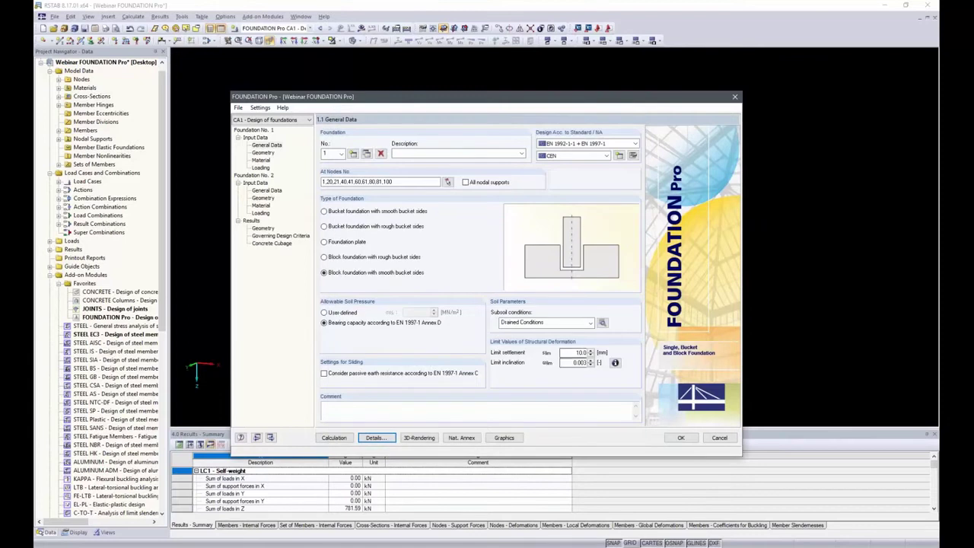
left_click(615, 363)
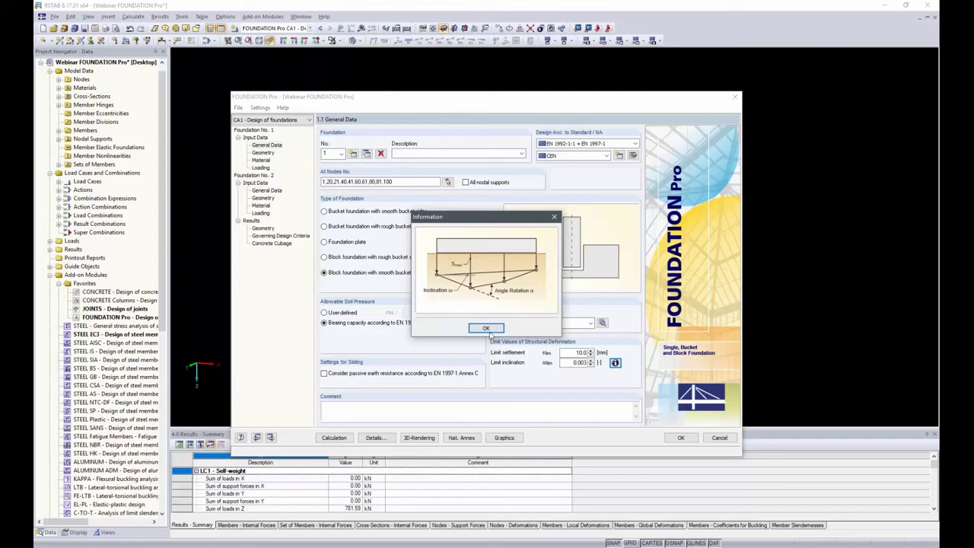
left_click(488, 329)
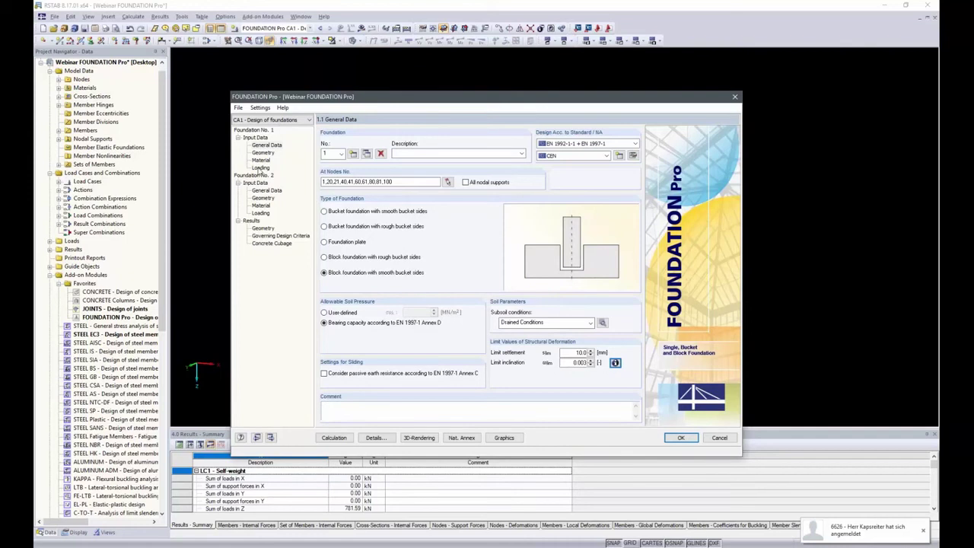
Select load combination CO49 (LC1 + 0.3*LC2) for foundation No. 1's settlement design and run the calculation.
left_click(259, 167)
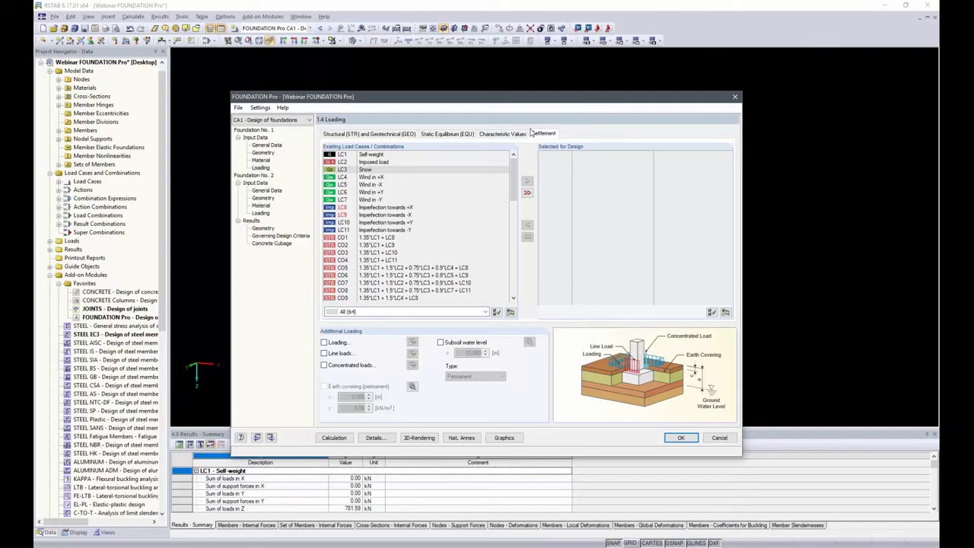
left_click_drag(515, 171, 514, 273)
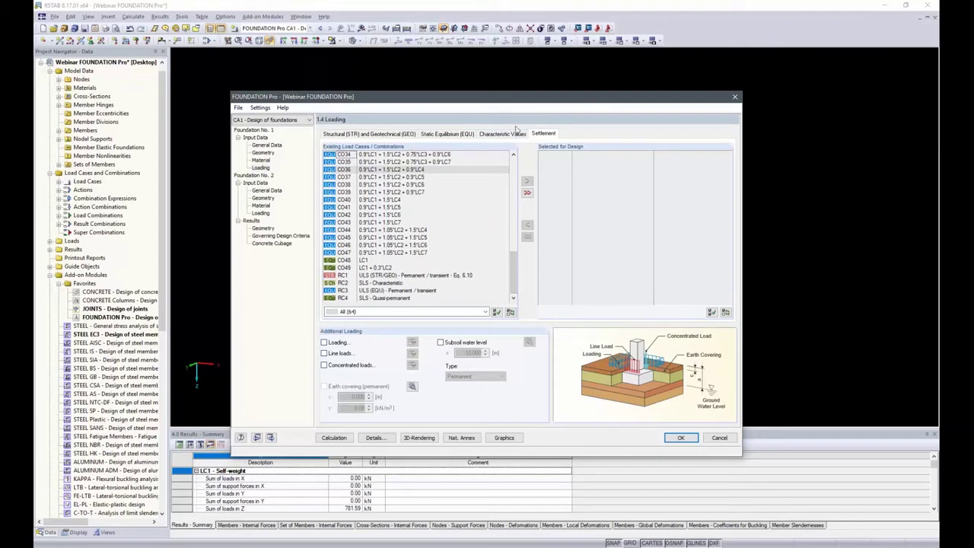
left_click(354, 268)
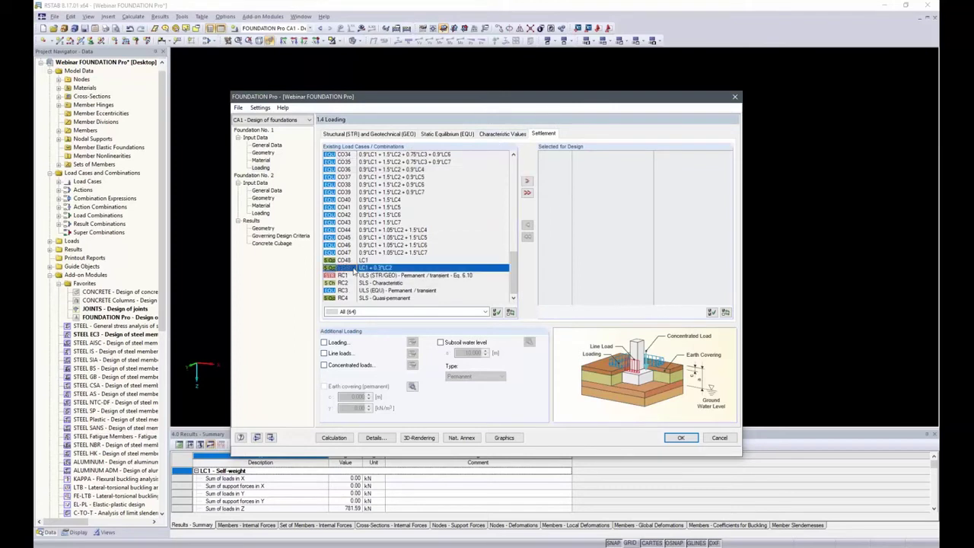
double_click(354, 268)
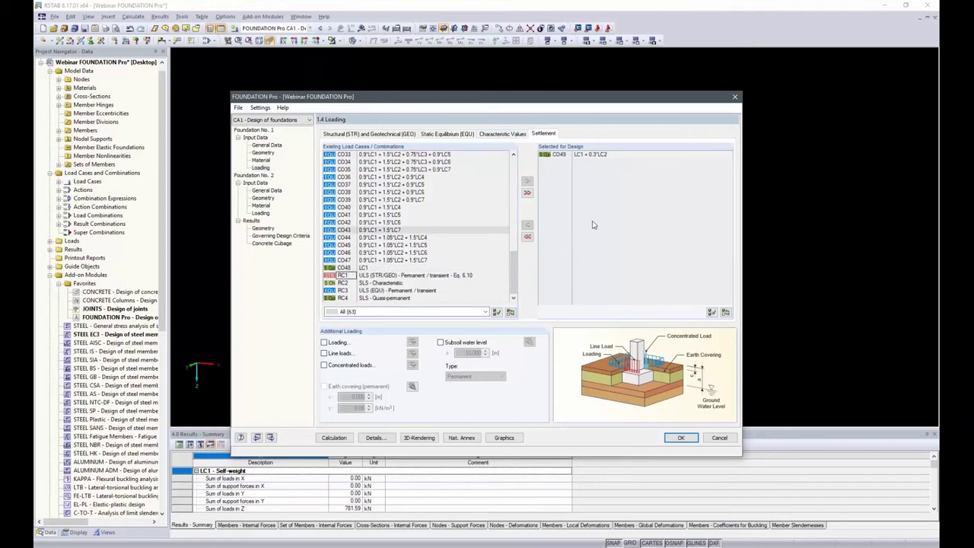
left_click(333, 438)
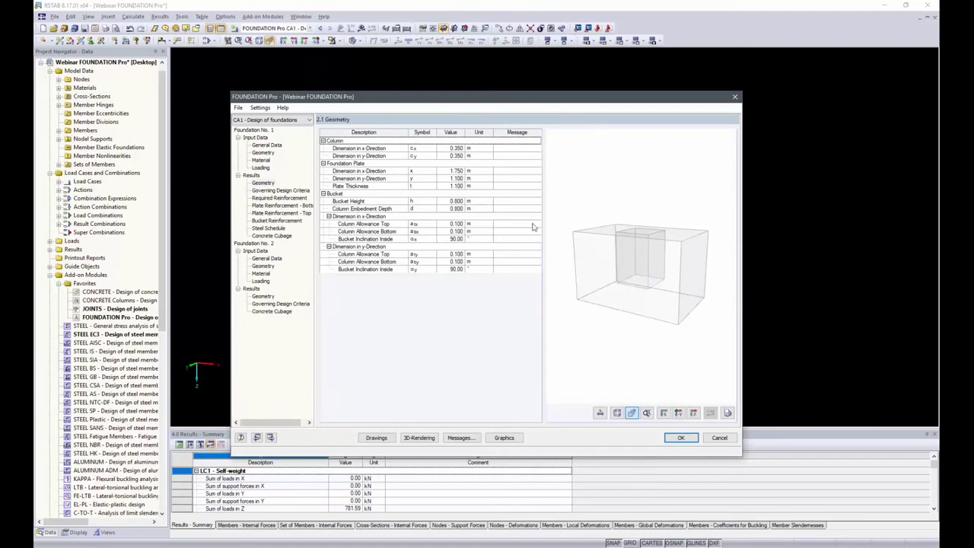
Review foundation No. 1's settlement design among the governing criteria, including its verification, deformation graphic and comment.
left_click(271, 190)
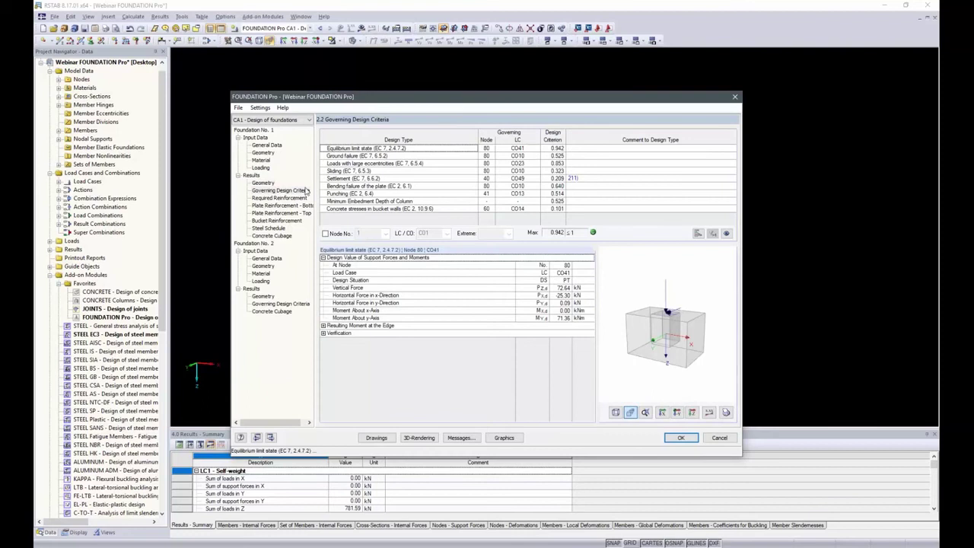
left_click(422, 179)
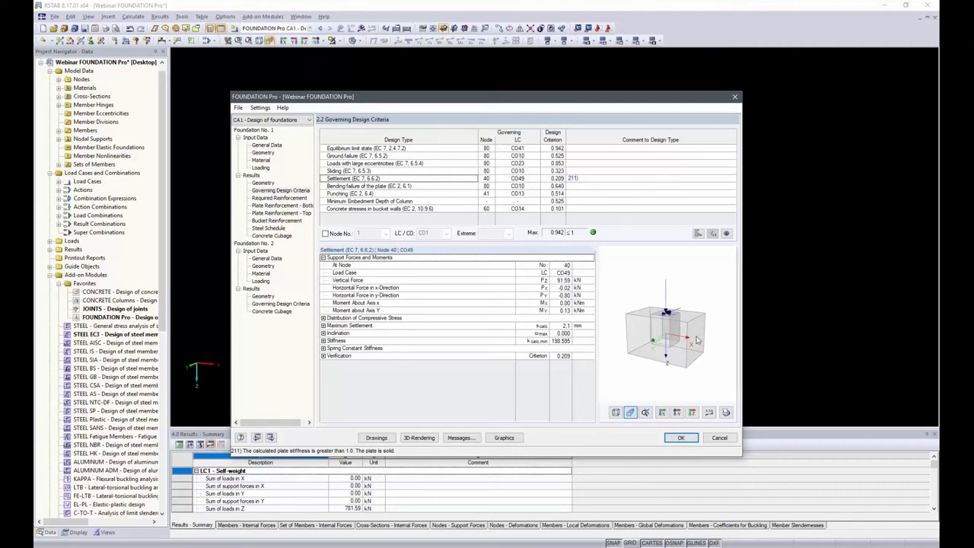
left_click(537, 357)
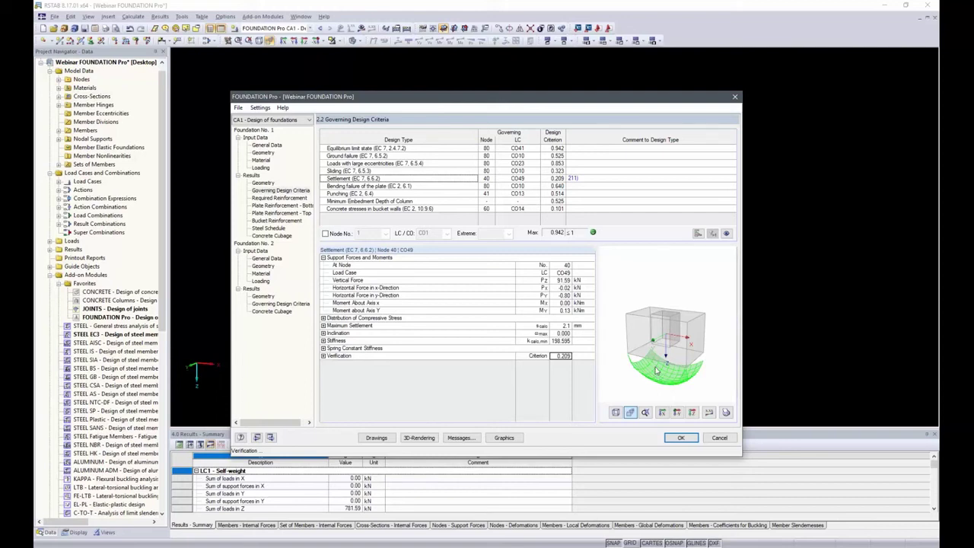
left_click(577, 179)
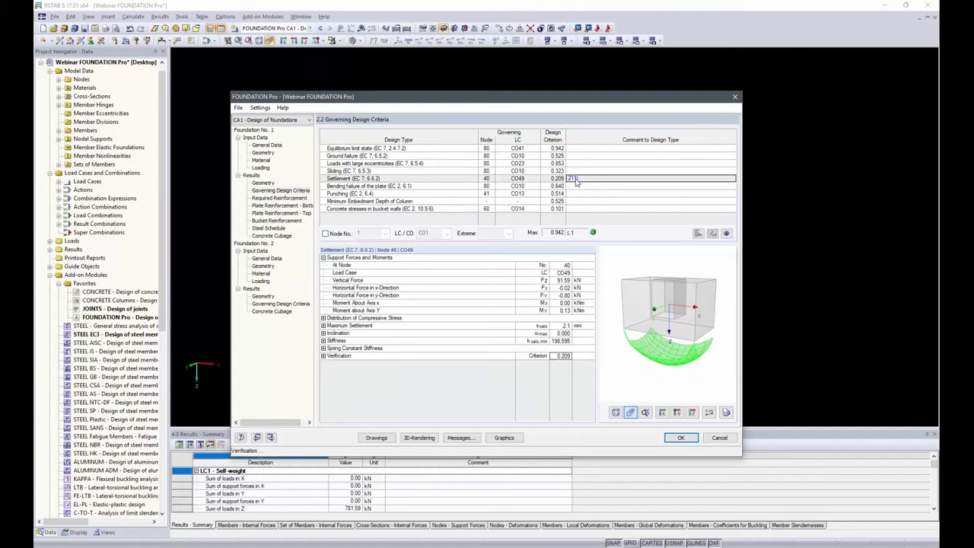
Activate the iterative calculation of contact pressure for the solid foundation plate in foundation No. 1's settlement settings and rerun the calculation.
left_click(577, 186)
left_click(577, 179)
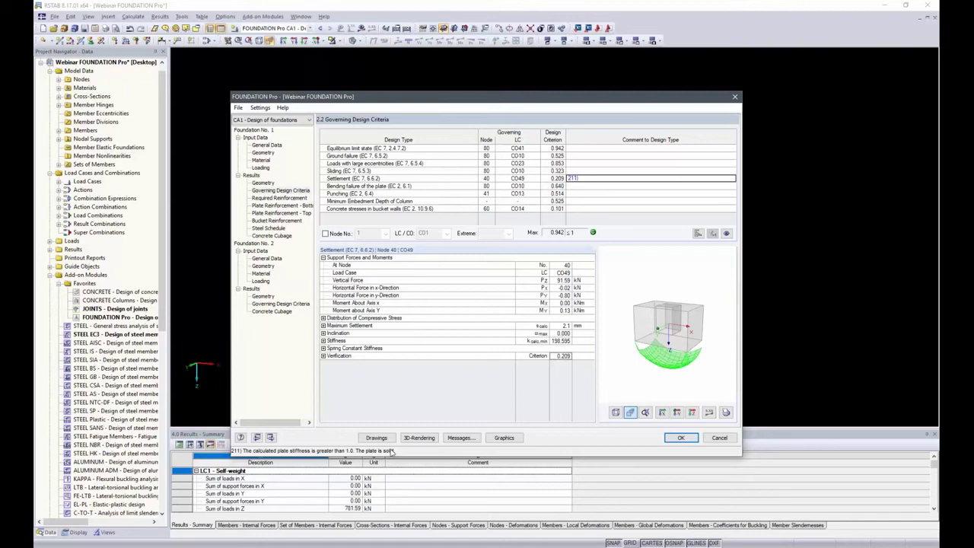
left_click(270, 146)
left_click(369, 437)
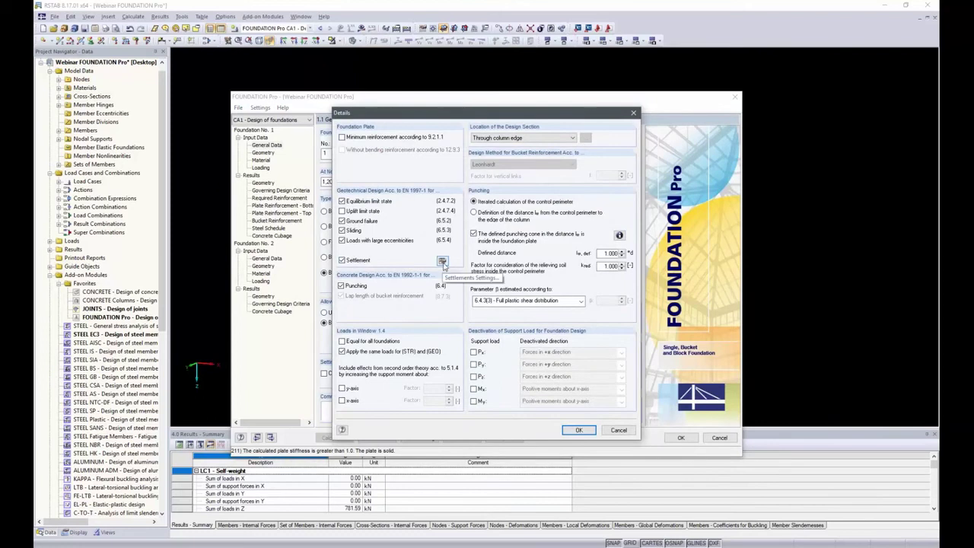
left_click(442, 262)
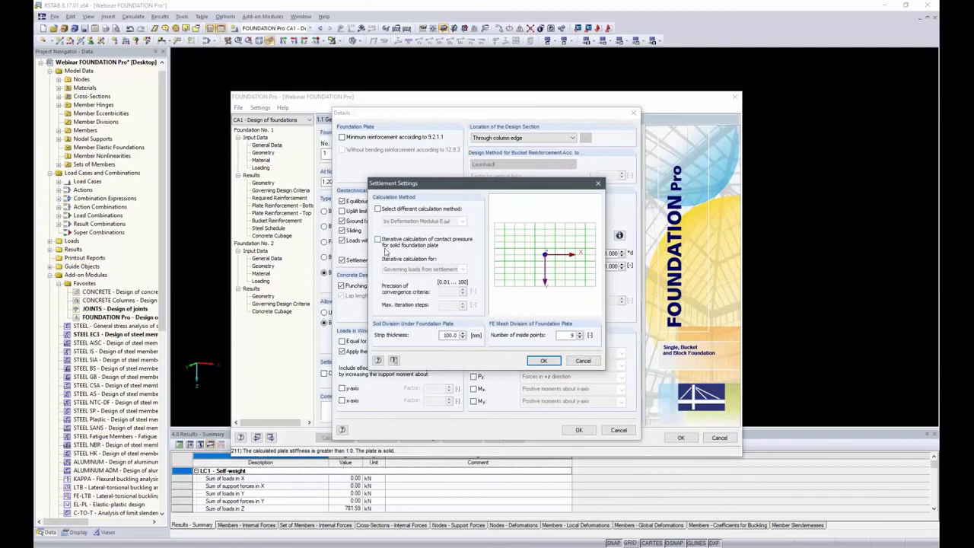
left_click(378, 240)
left_click(542, 361)
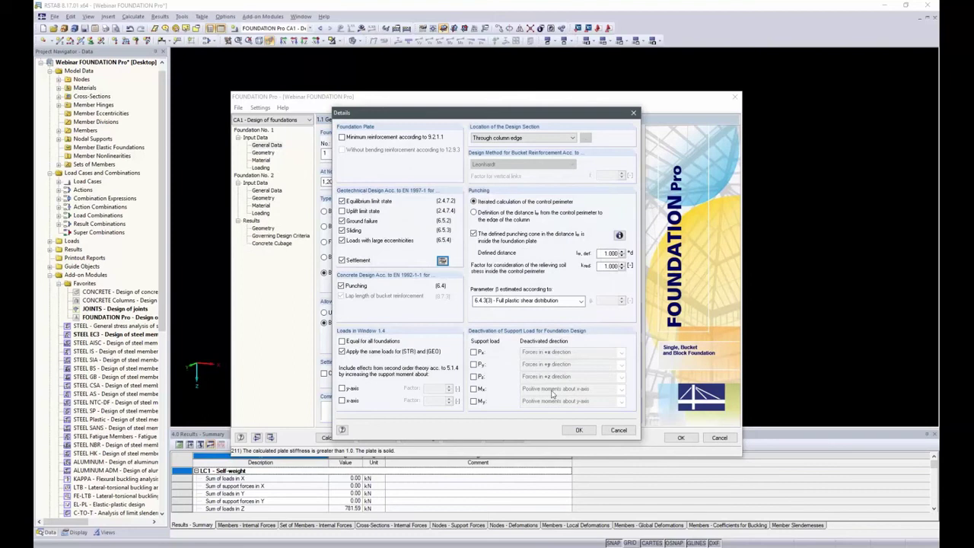
left_click(578, 430)
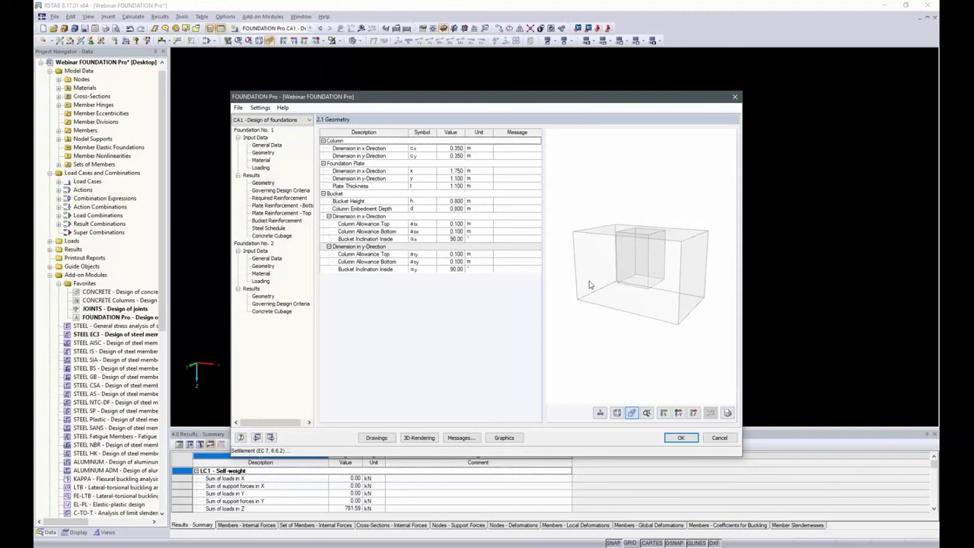
Review foundation No. 1's recalculated settlement design and its spring constant stiffness, and close the add-on module with the data kept.
left_click(275, 191)
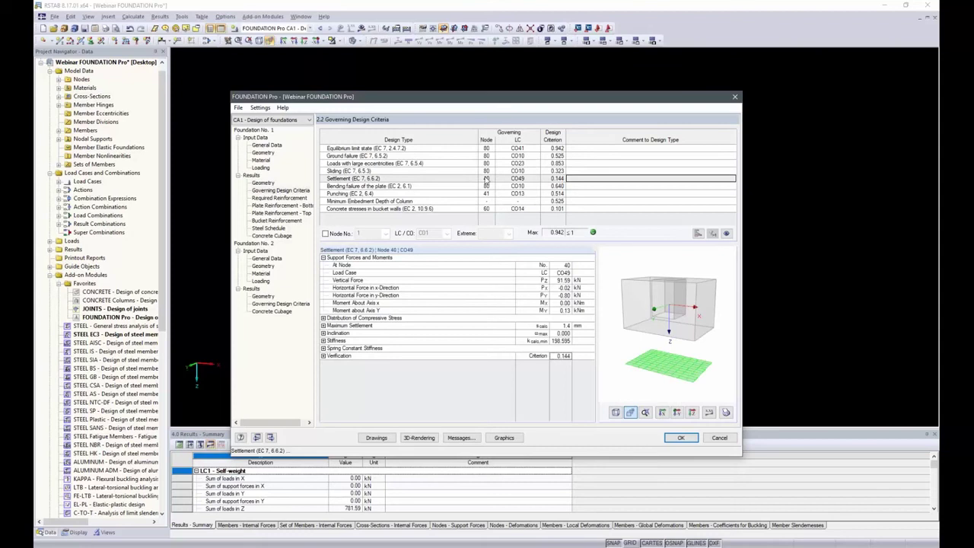
left_click(559, 179)
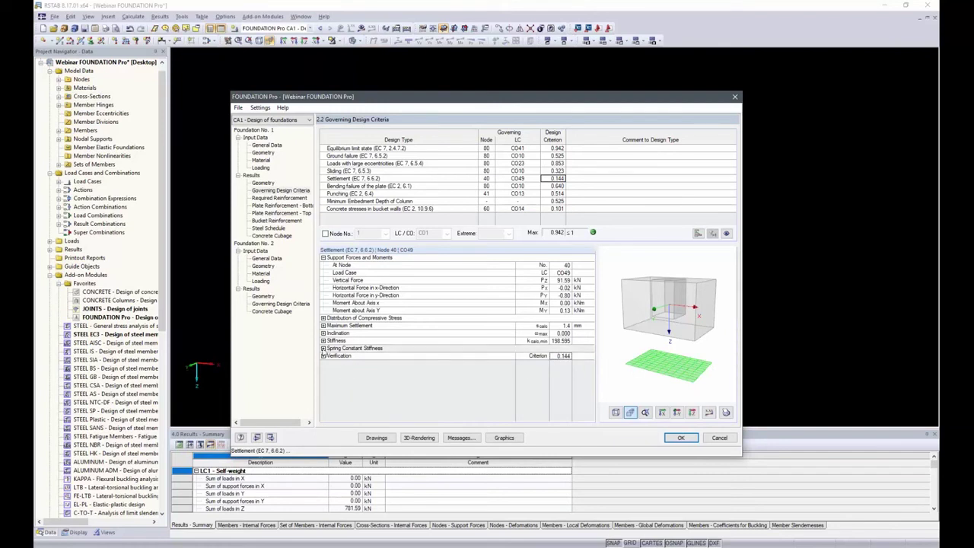
left_click(323, 347)
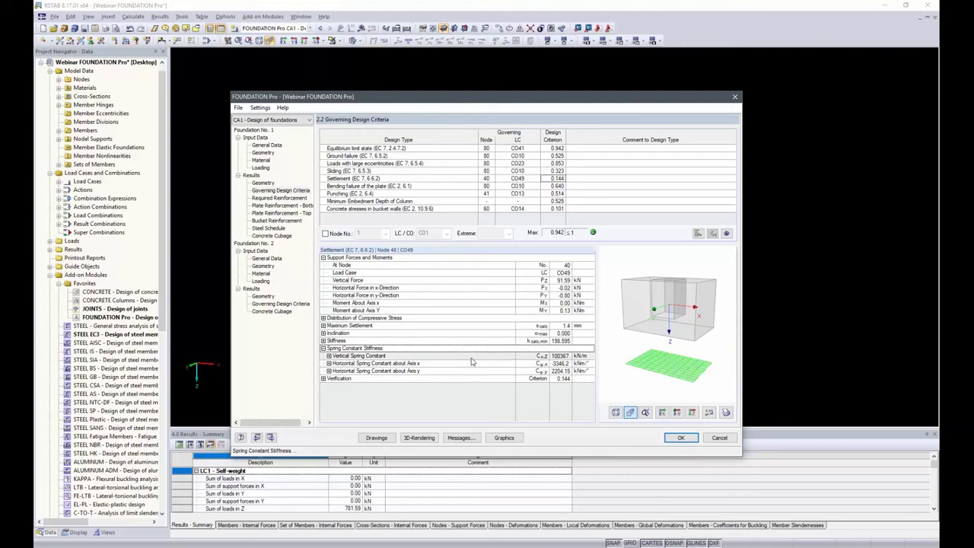
left_click(683, 439)
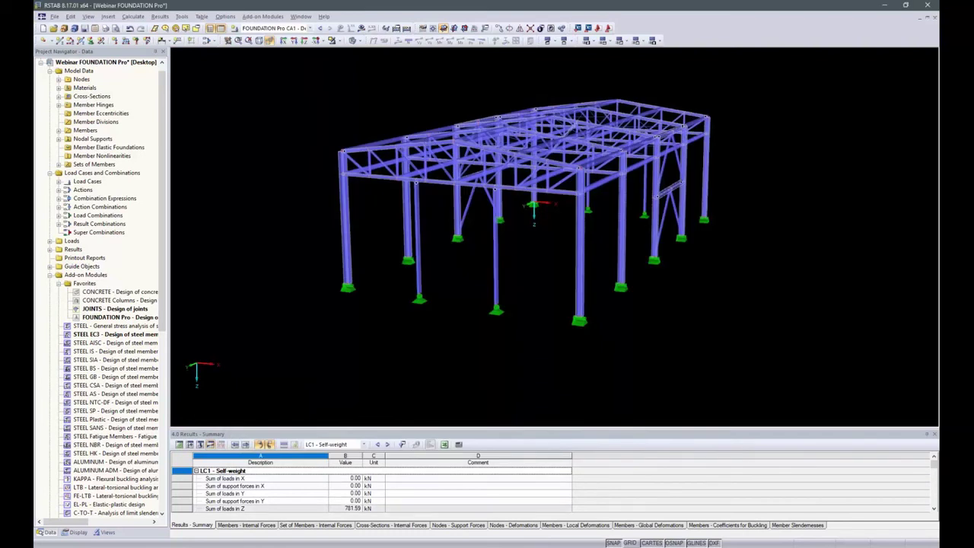
Export the support spring constants of node 40 for CO49 to RSTAB, overwriting the existing nodal support and accepting deletion of the results.
double_click(107, 317)
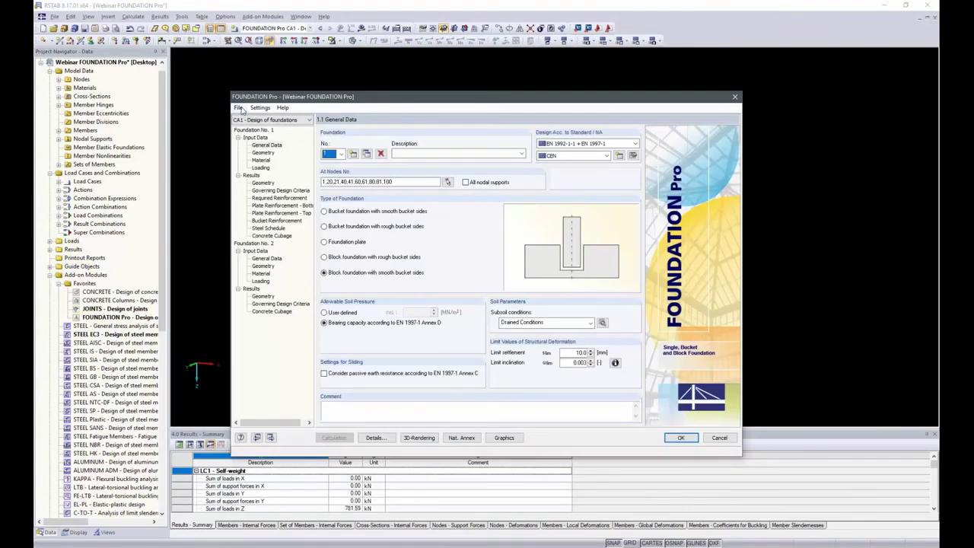
left_click(239, 107)
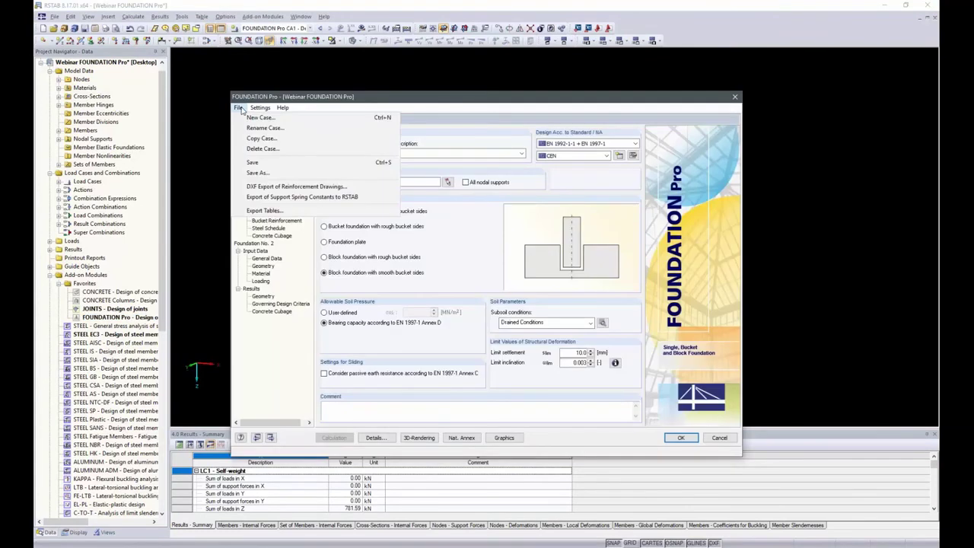
left_click(294, 199)
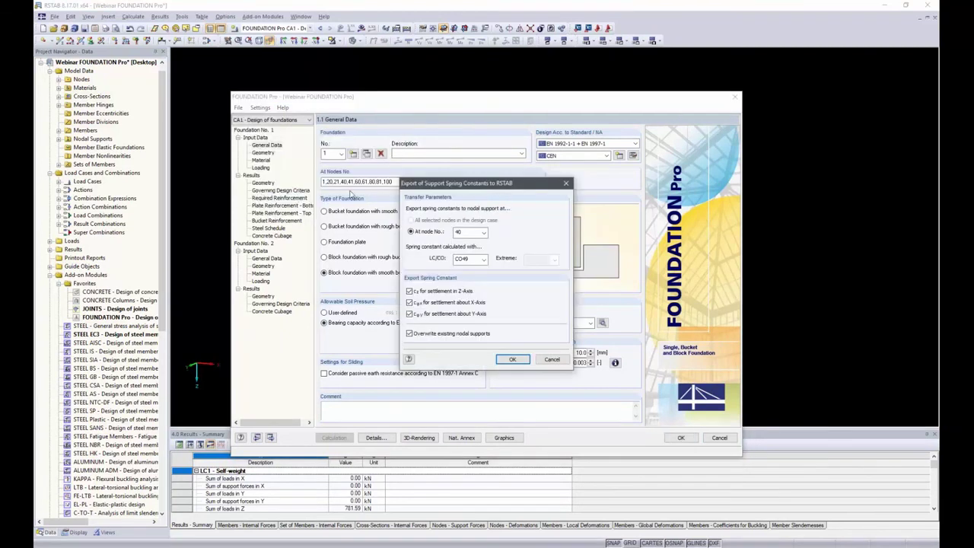
left_click(512, 360)
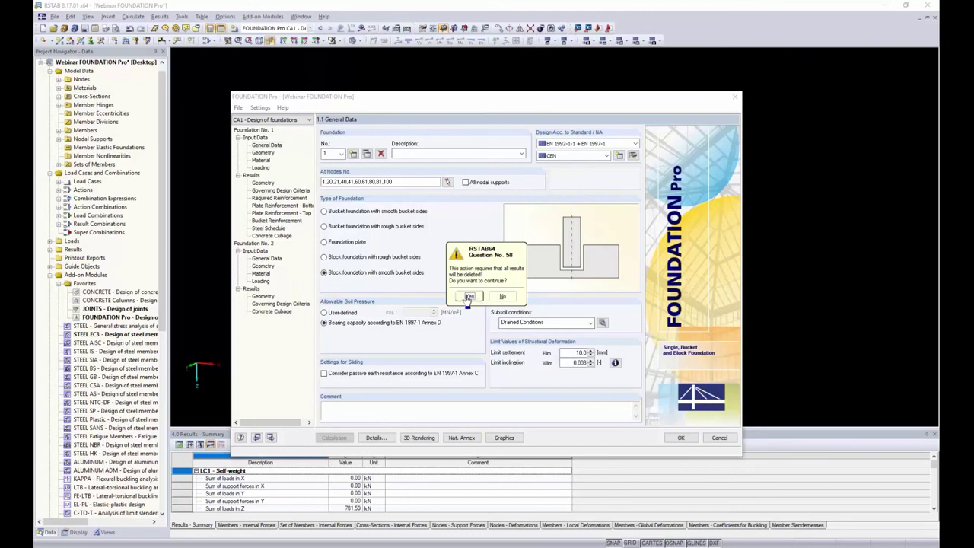
left_click(469, 297)
left_click(681, 438)
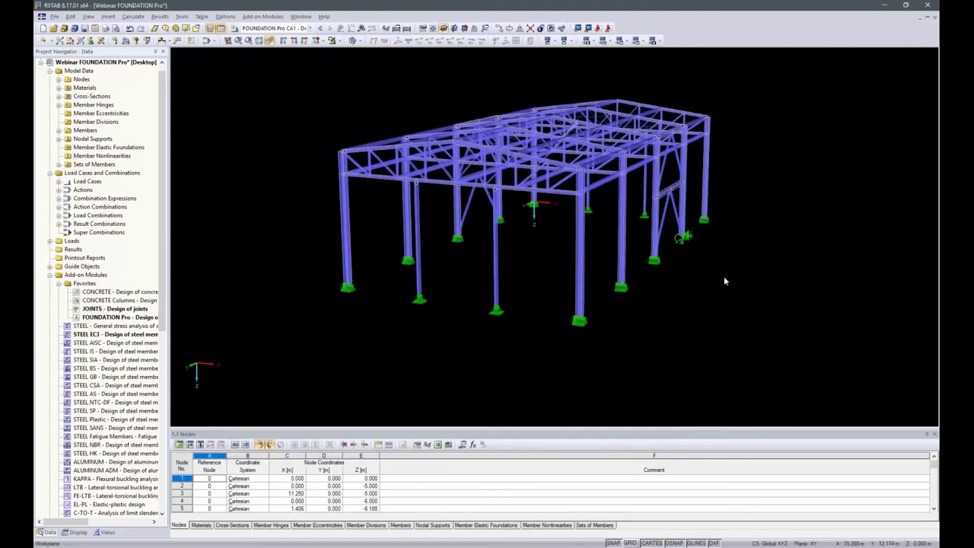
Inspect the nodal support at node 40 in the model, checking its support type with the exported spring constants and opening the type's details.
middle_click_drag(808, 244, 793, 251, "ctrl")
middle_click_drag(684, 237, 689, 279, "ctrl")
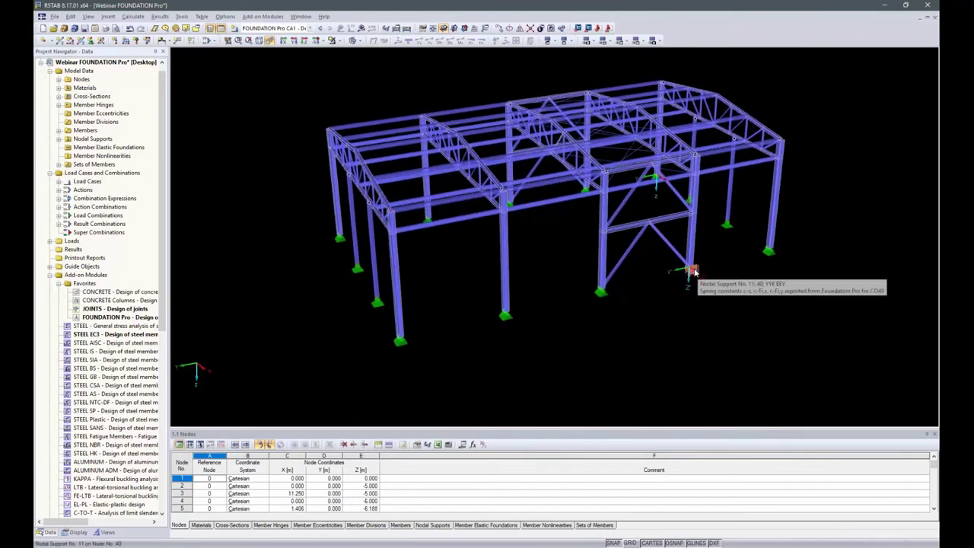
scroll(694, 274, "up", 2)
scroll(695, 279, "up", 3)
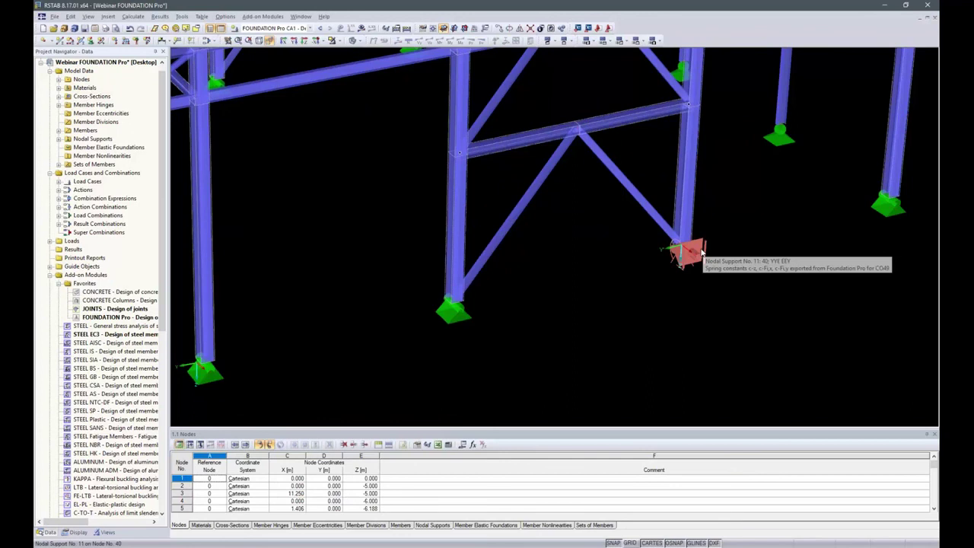
double_click(701, 250)
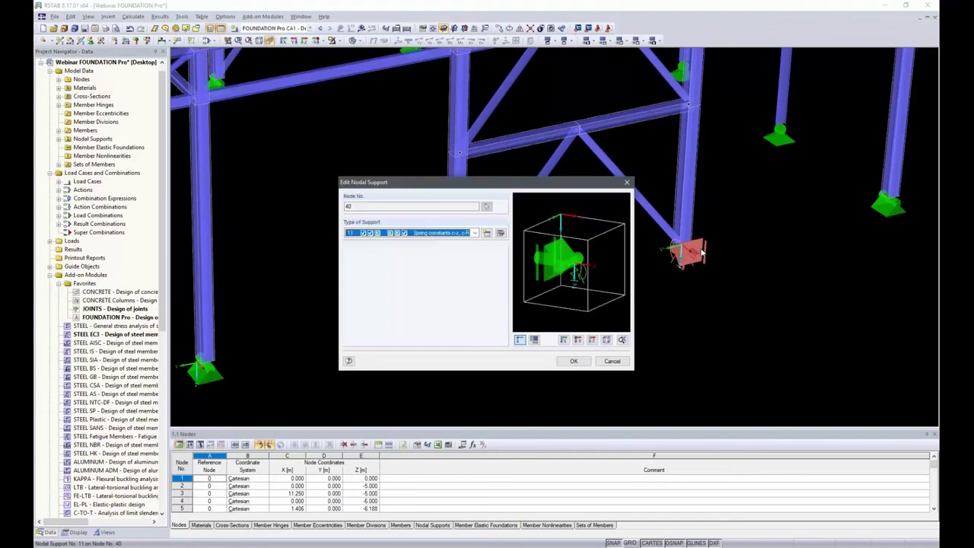
left_click(475, 233)
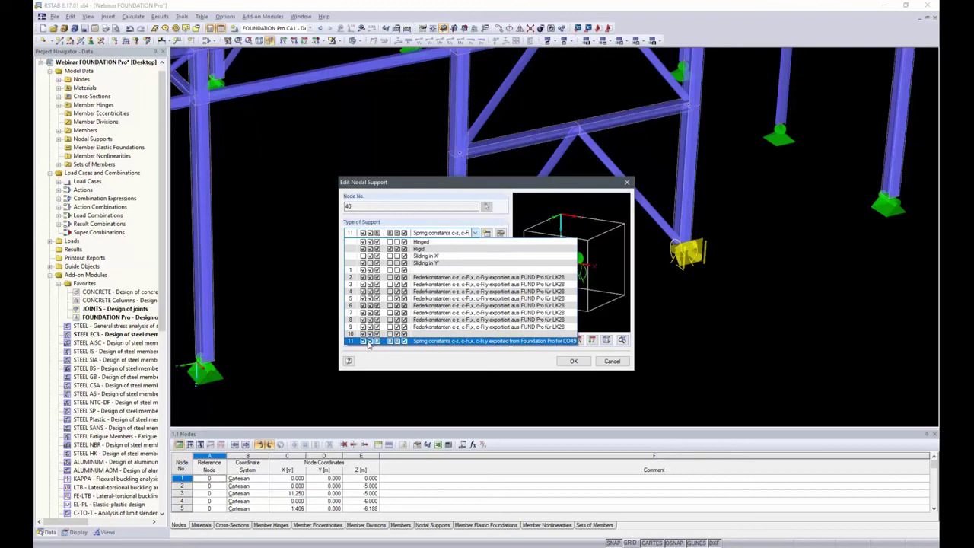
left_click(427, 344)
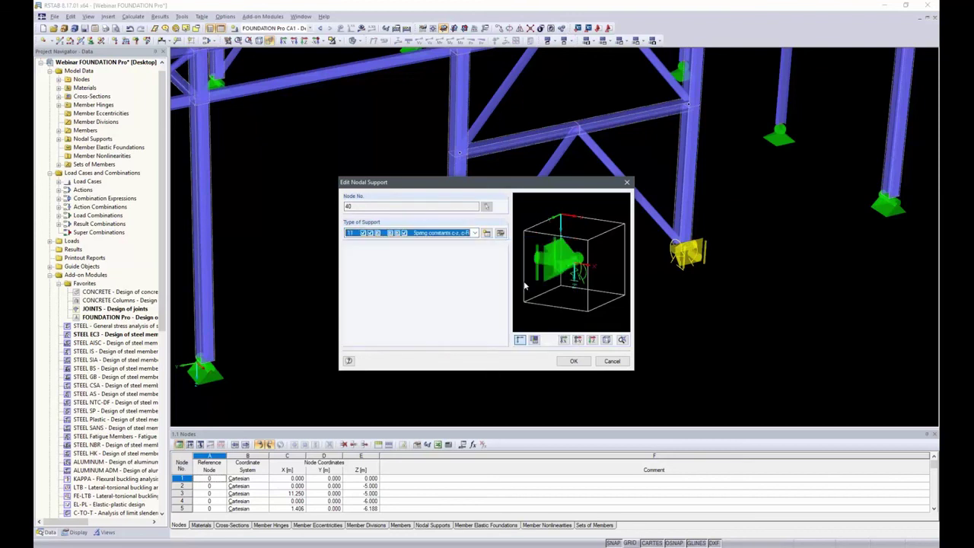
left_click(500, 232)
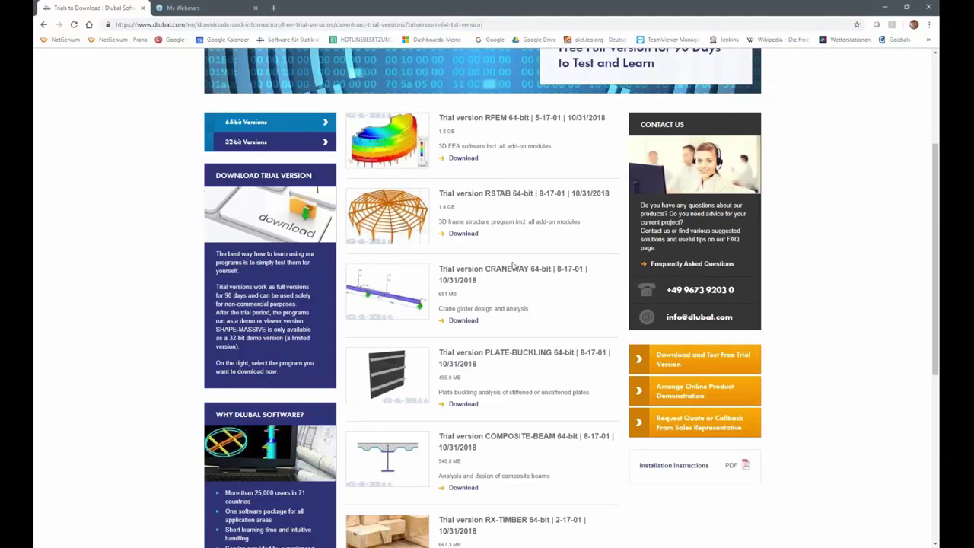
Switch to the browser and look through Dlubal's page of 64-bit trial versions to download.
scroll(576, 316, "up", 3)
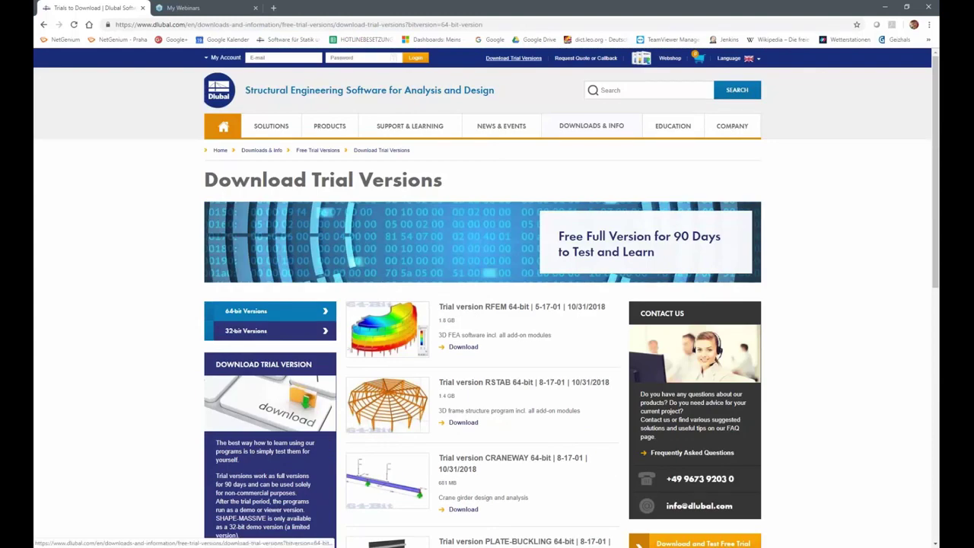
scroll(575, 310, "down", 2)
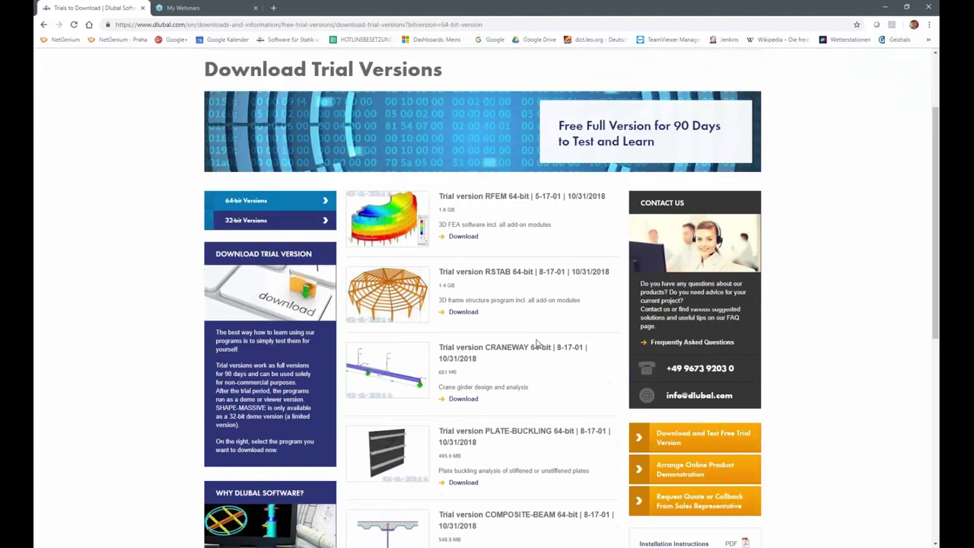